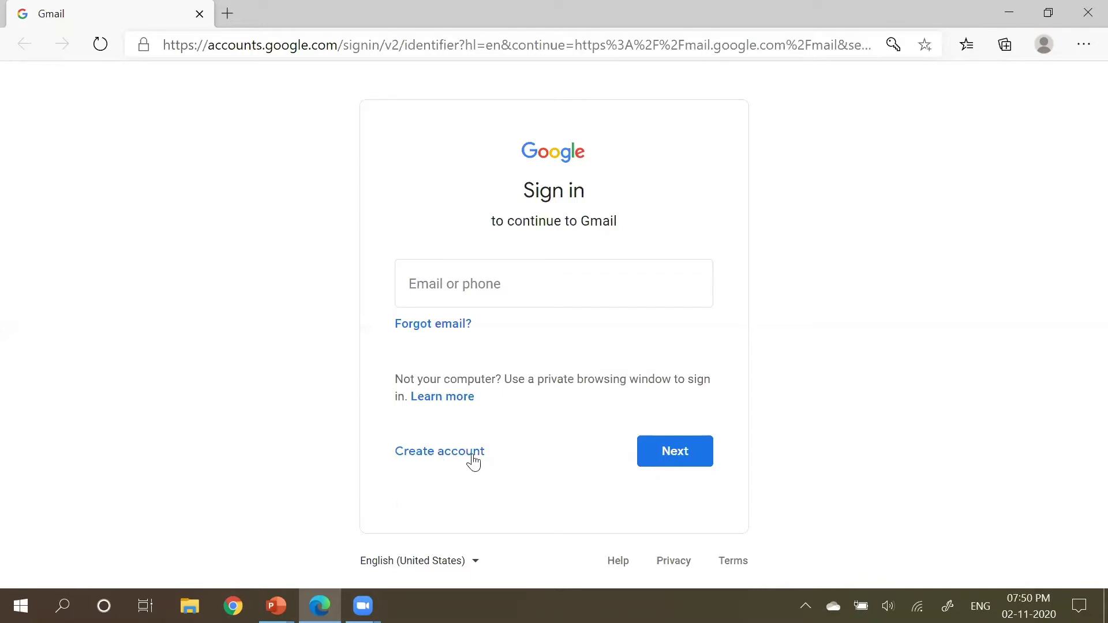
Step: Start a new Google account for managing a business, reaching the empty sign-up form
left_click(472, 459)
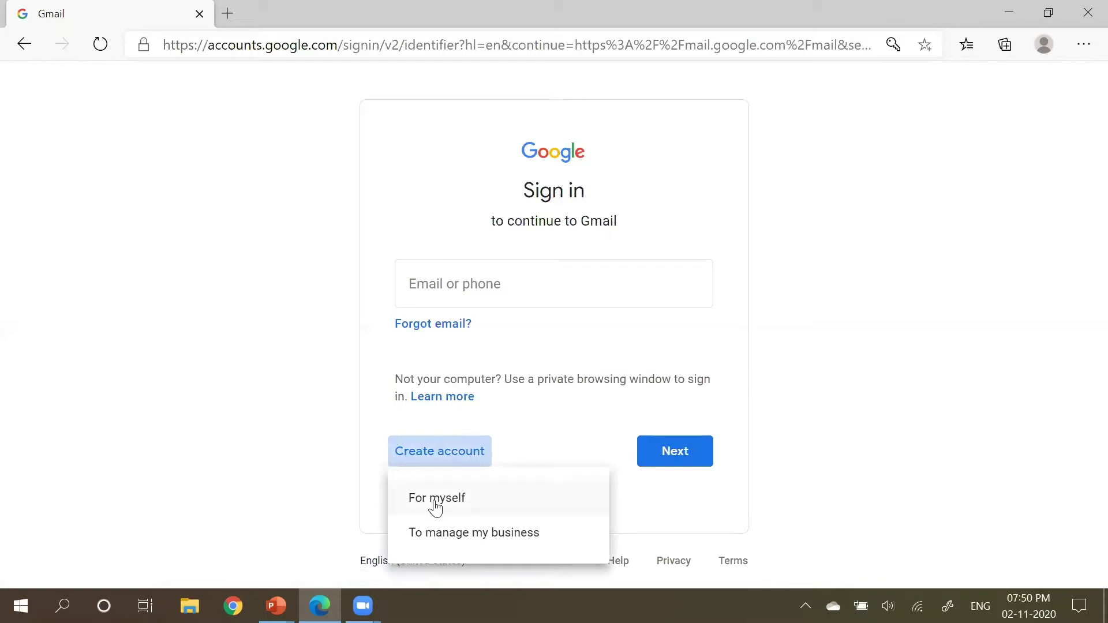
left_click(501, 539)
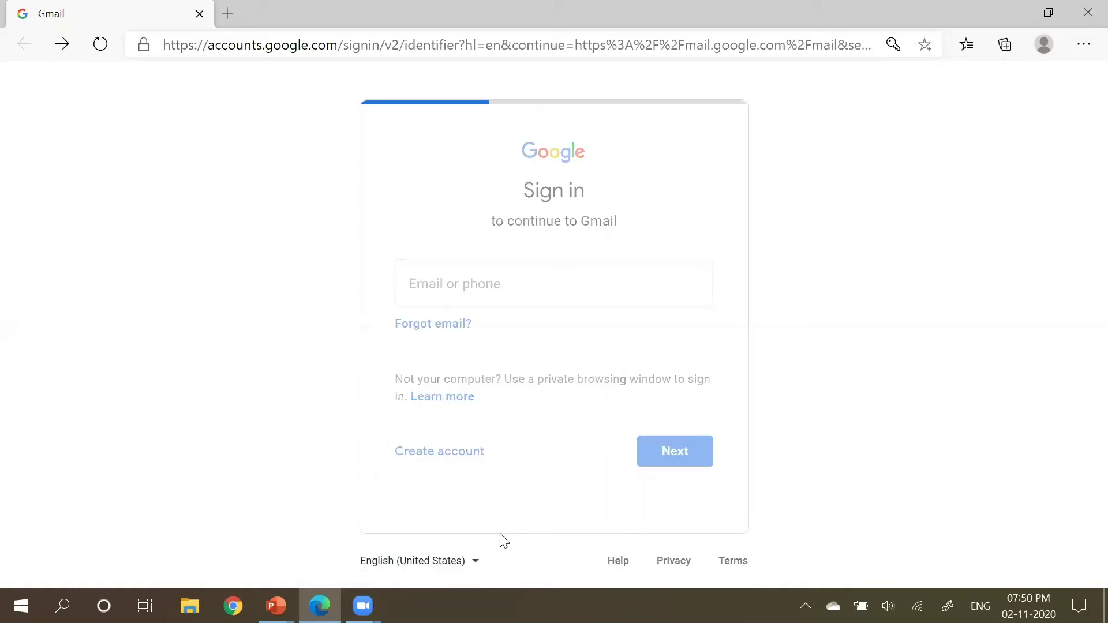
left_click(361, 265)
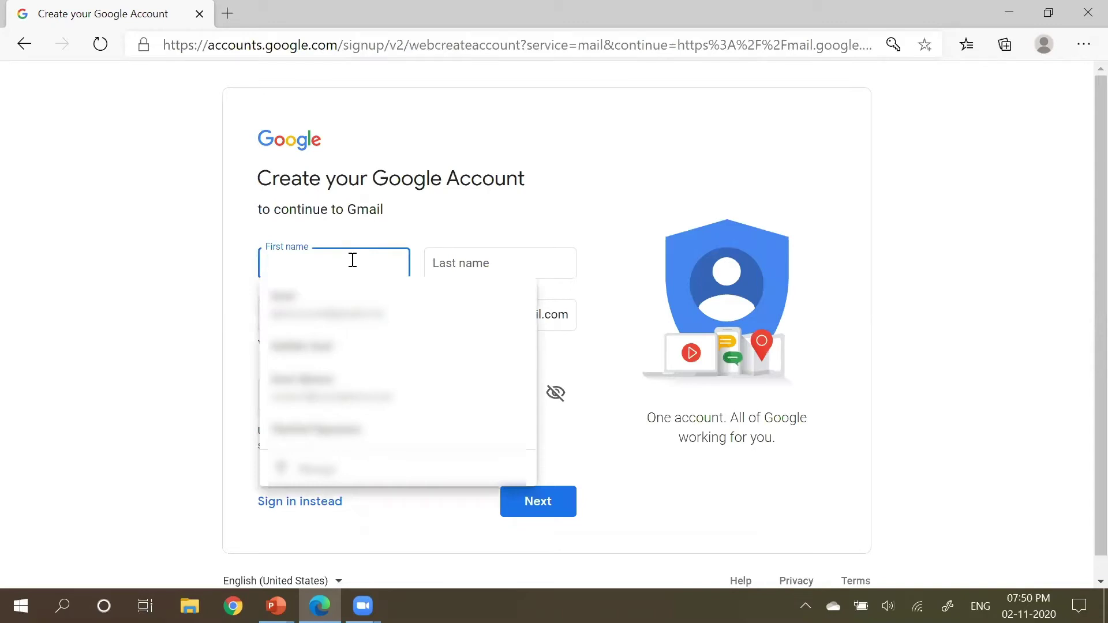
left_click(359, 229)
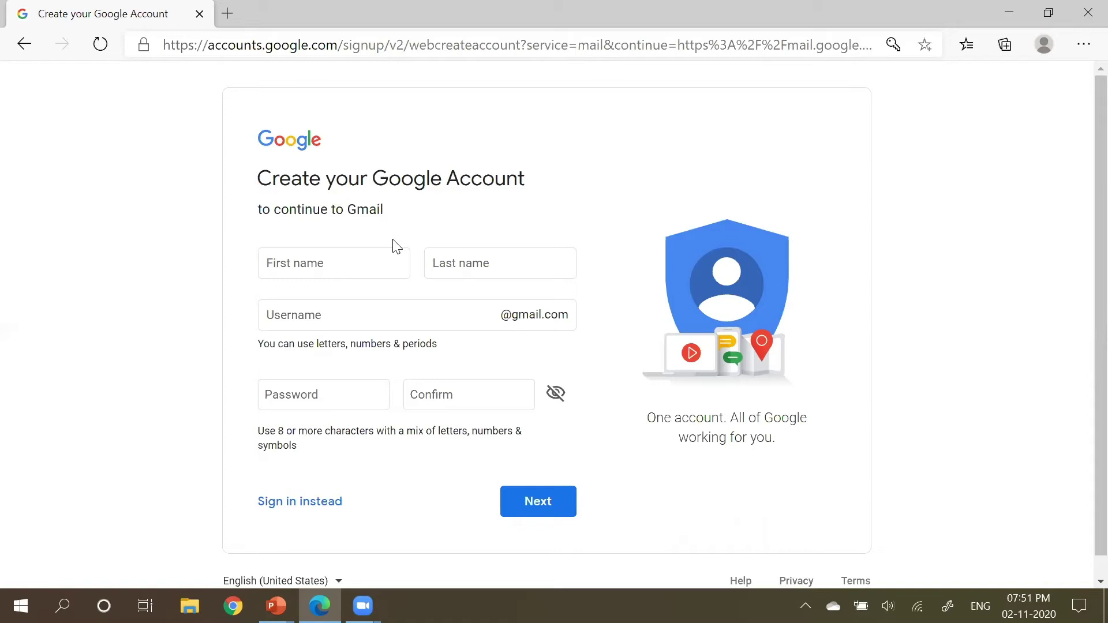
Step: Enter the account holder's first name, last name and chosen username
left_click(338, 261)
key("Tab")
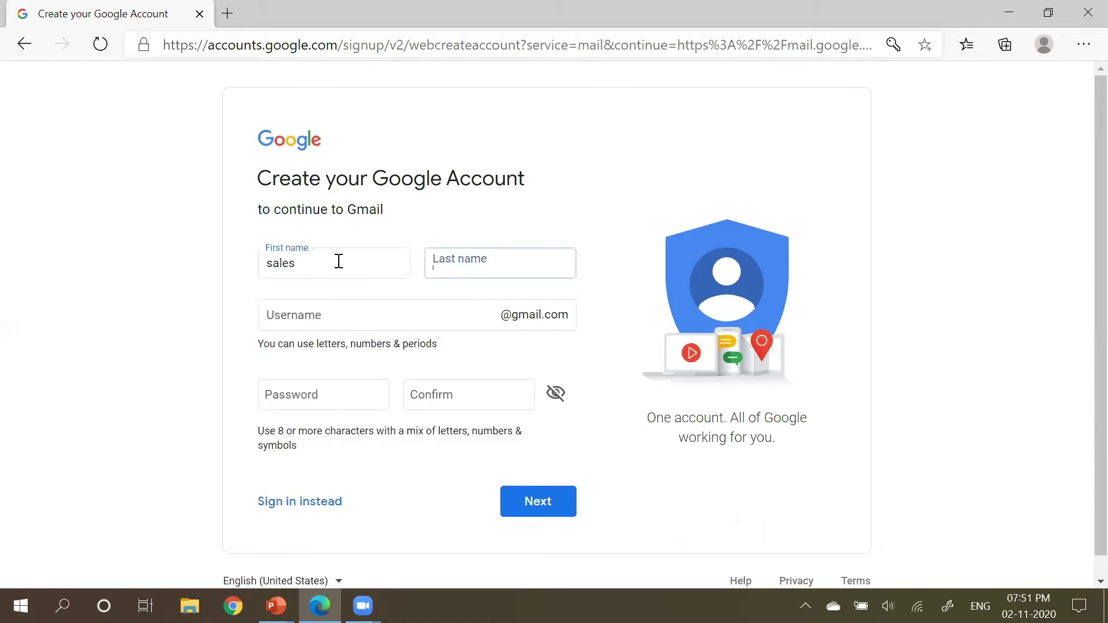
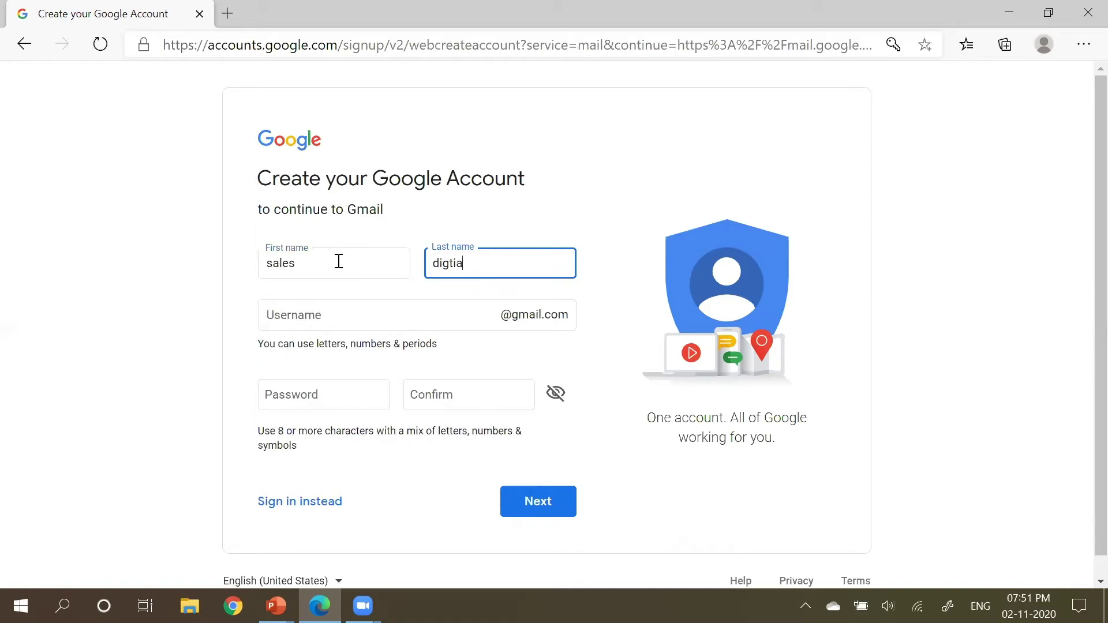
left_click(328, 316)
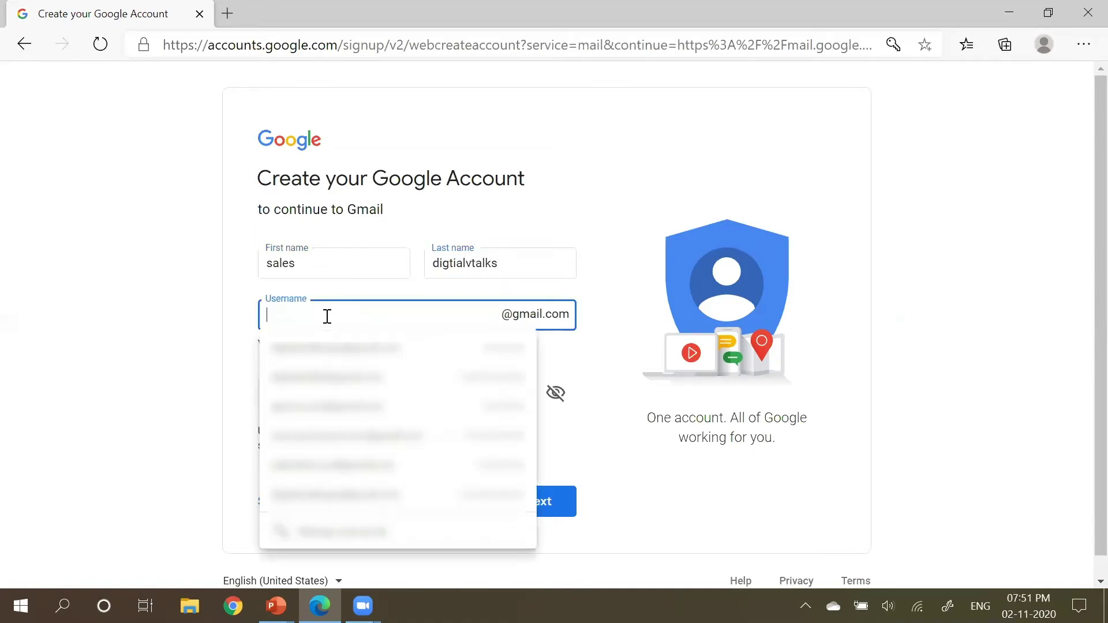
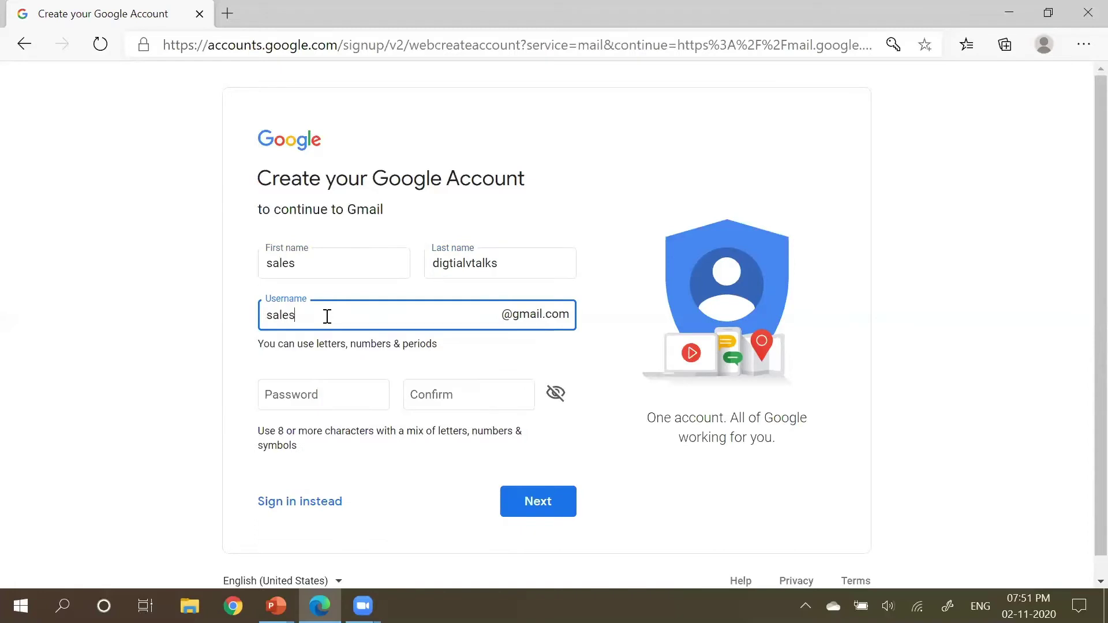
Step: Enter and confirm the account password, then submit the sign-up form
left_click(307, 396)
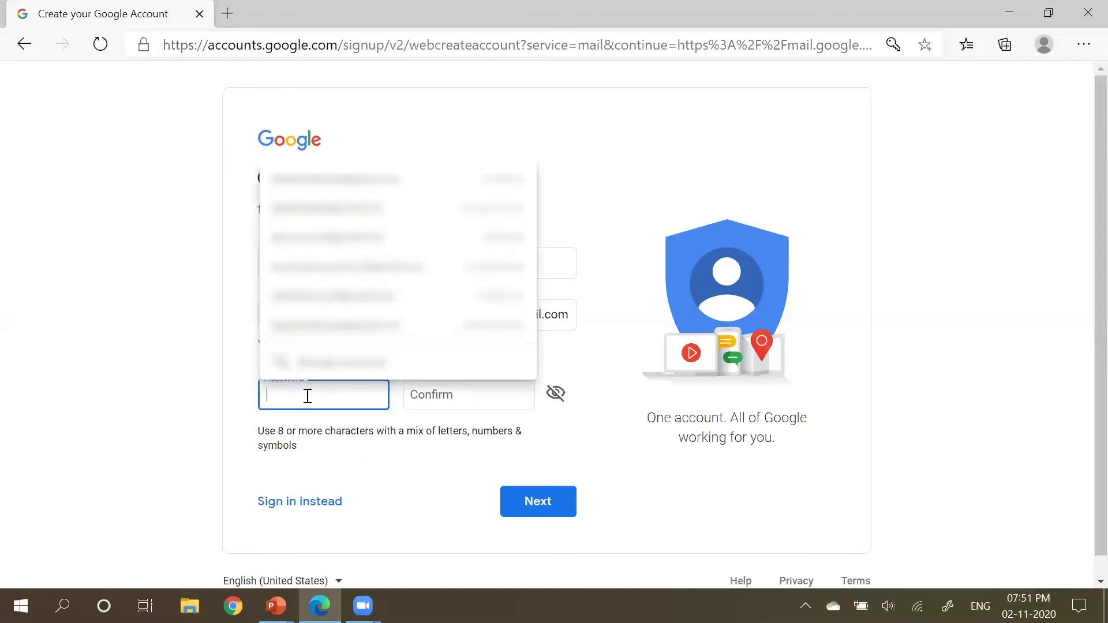
key("Escape")
type("••••••••••")
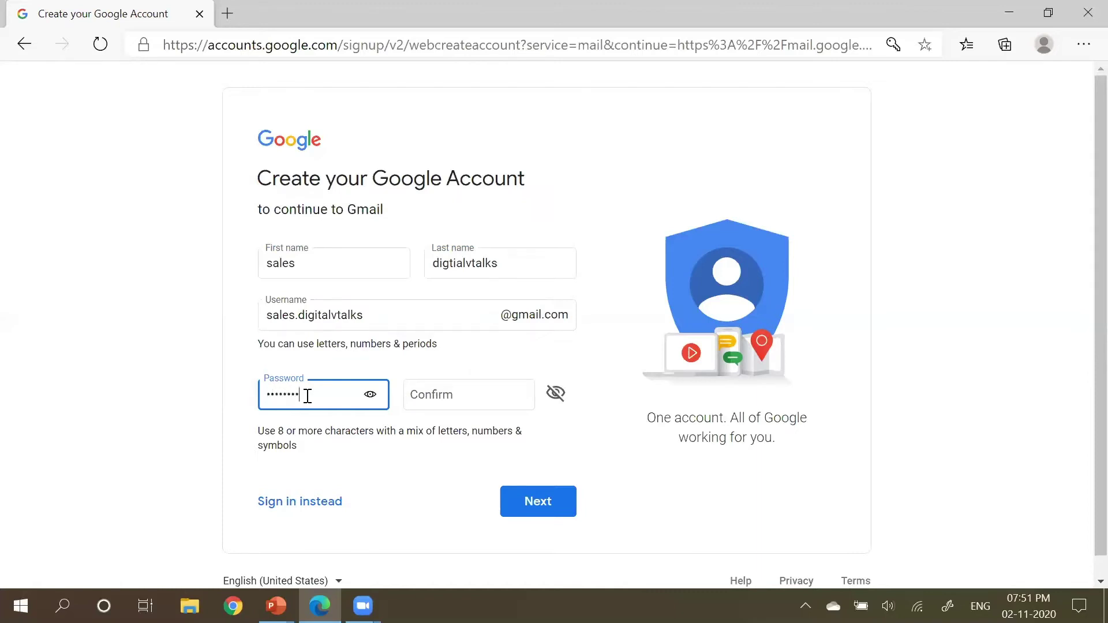
key("Tab")
type("•••••••")
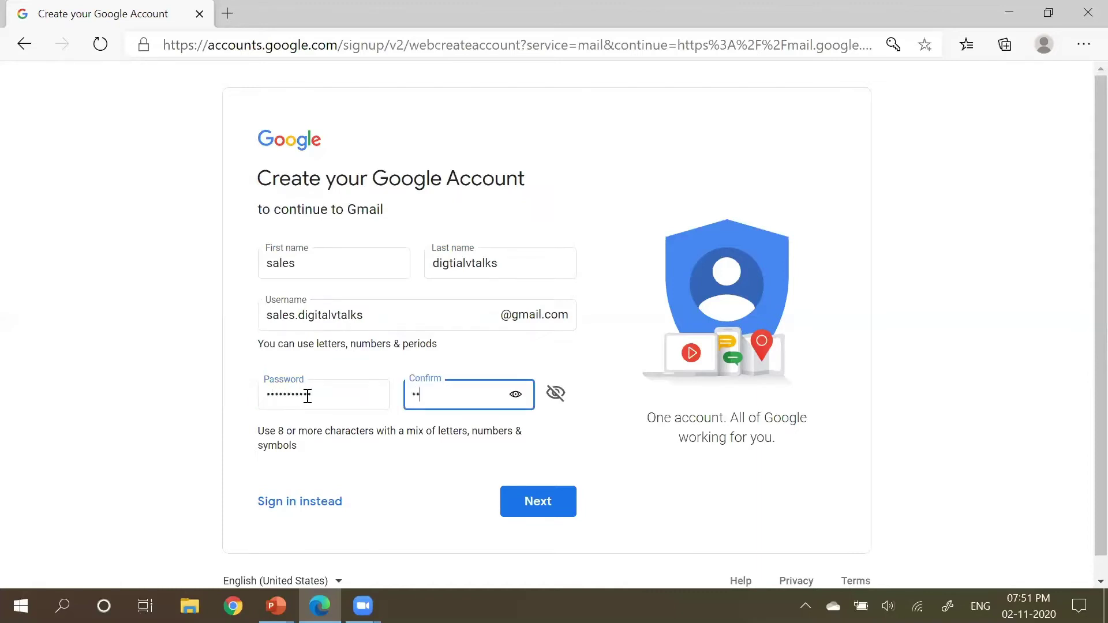
type("••••")
left_click(531, 507)
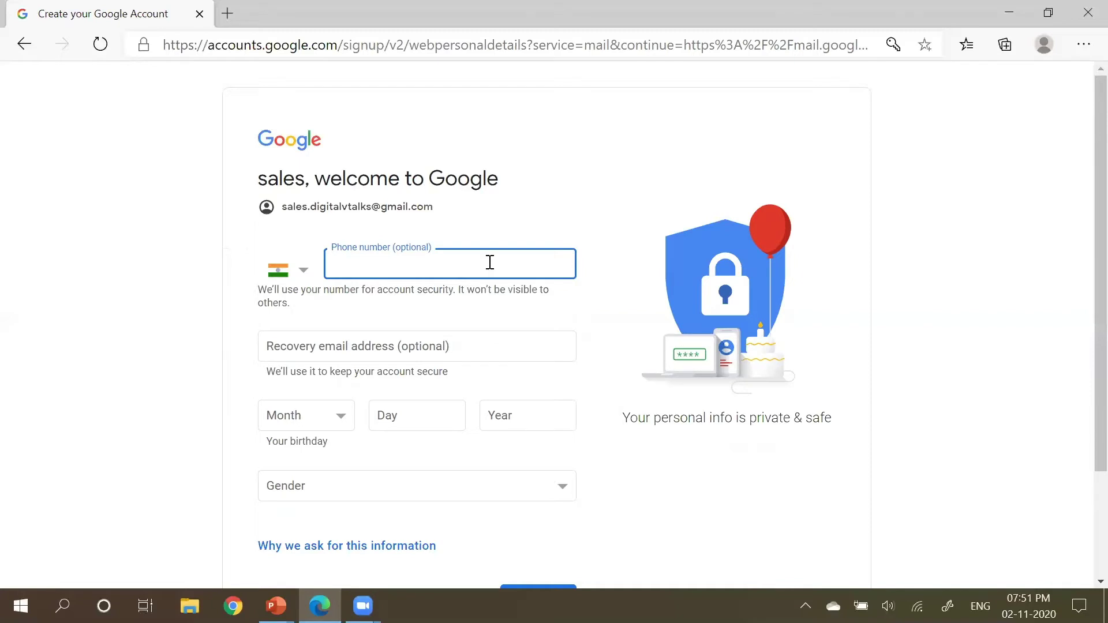
Step: Set the birthday to March 21, 1986 and gender to Female, leaving phone and recovery email blank
scroll(490, 263, "down", 1)
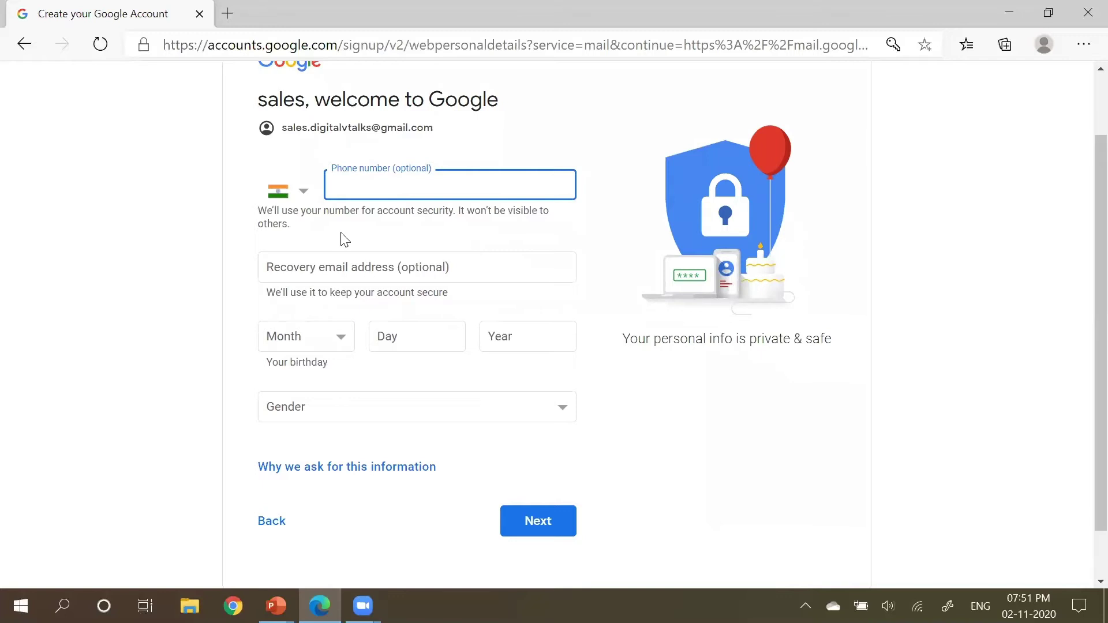
left_click(530, 520)
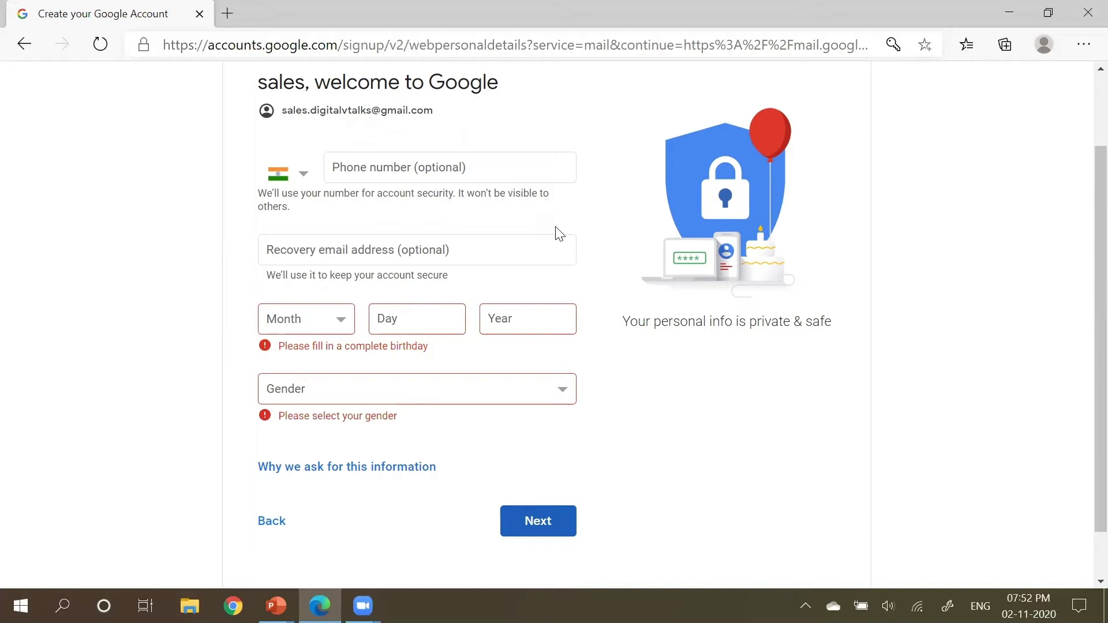
left_click(343, 324)
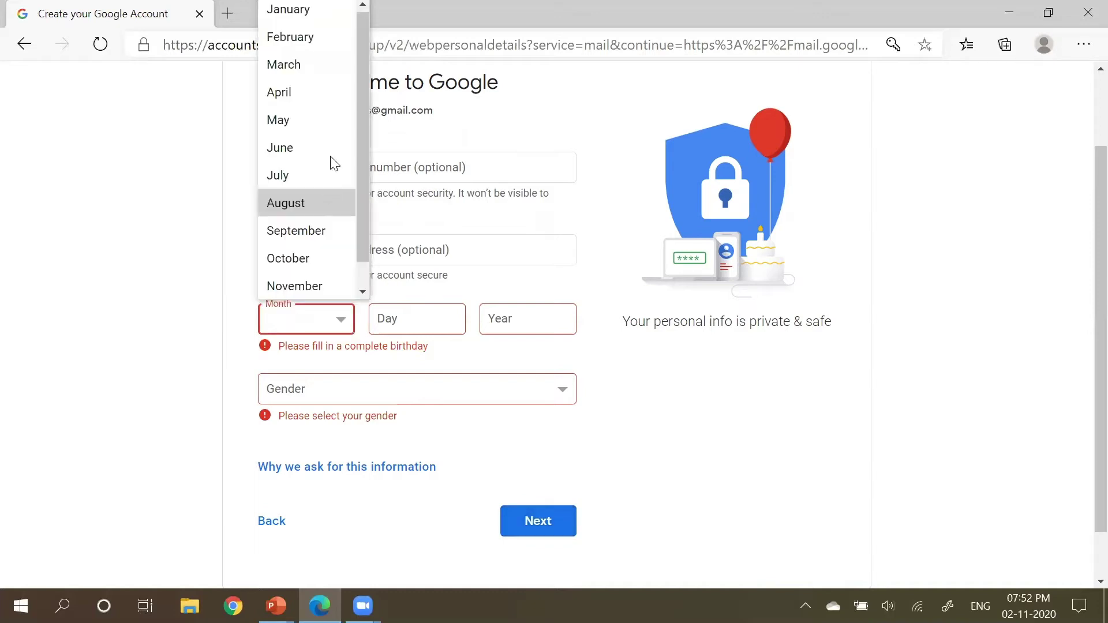
left_click(326, 65)
left_click(443, 323)
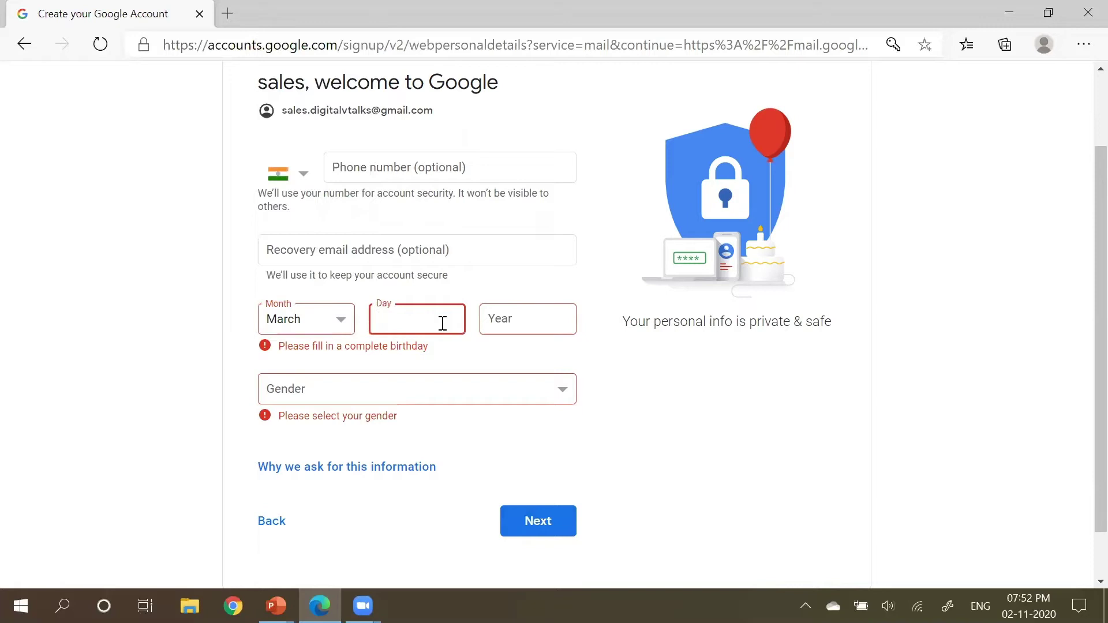
type("21")
left_click(549, 321)
type("19")
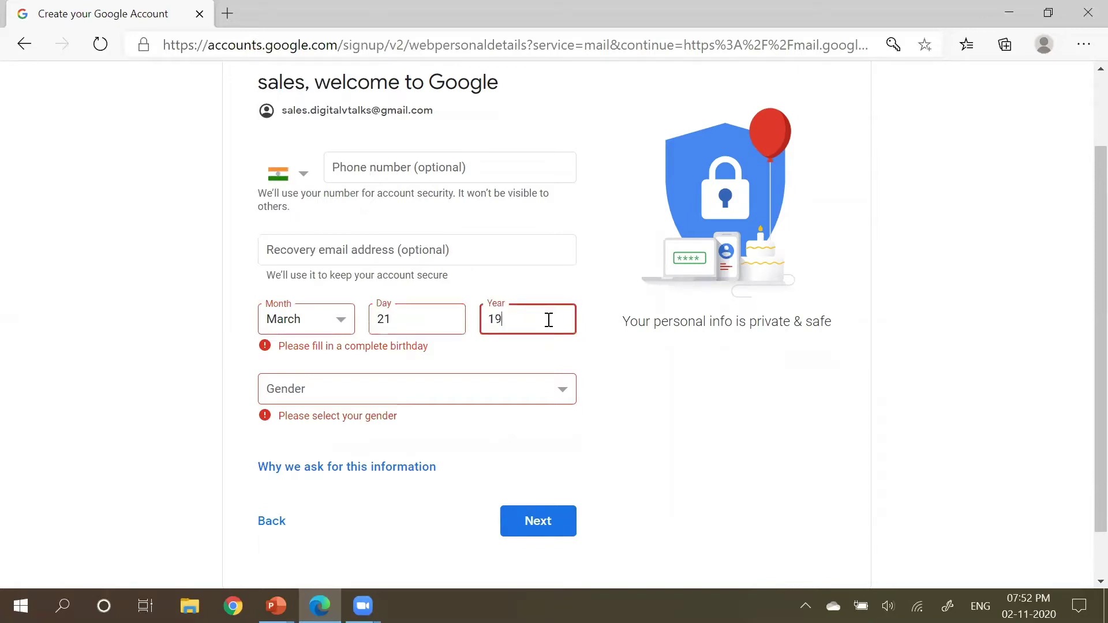
type("86")
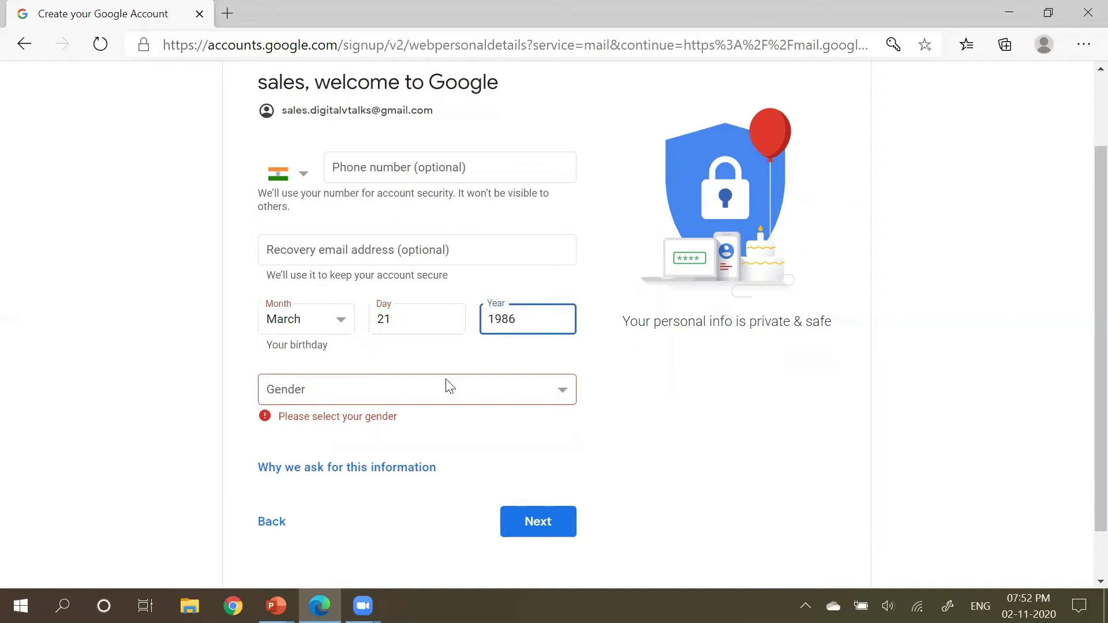
left_click(448, 387)
left_click(380, 429)
Step: Dismiss the browser's save-password offer and accept the Privacy and Terms
left_click(551, 524)
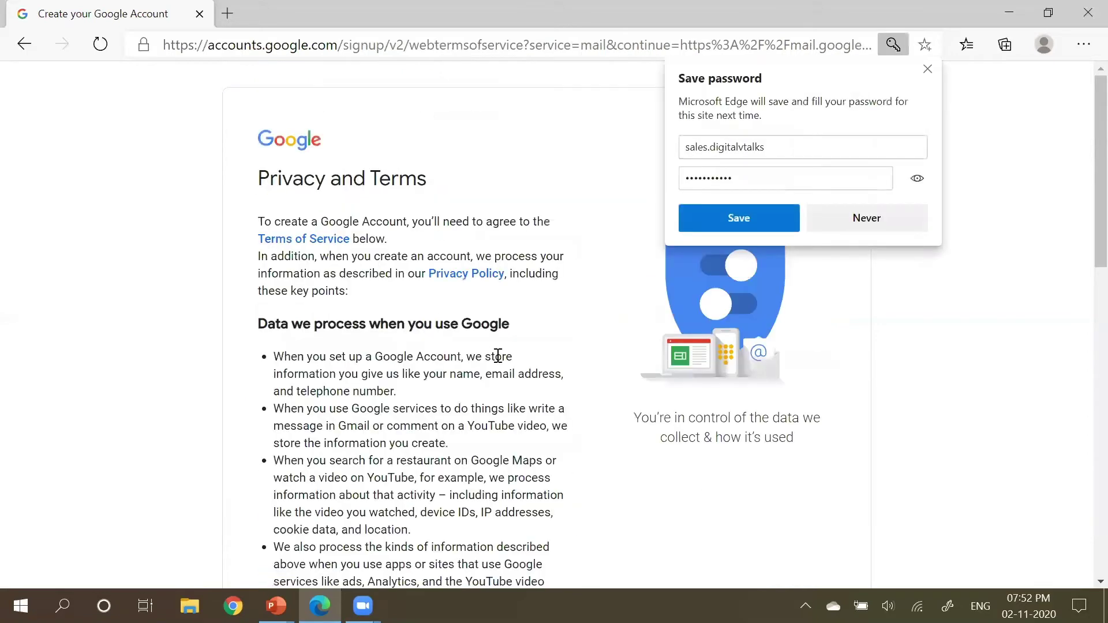
scroll(498, 356, "down", 4)
scroll(497, 356, "down", 10)
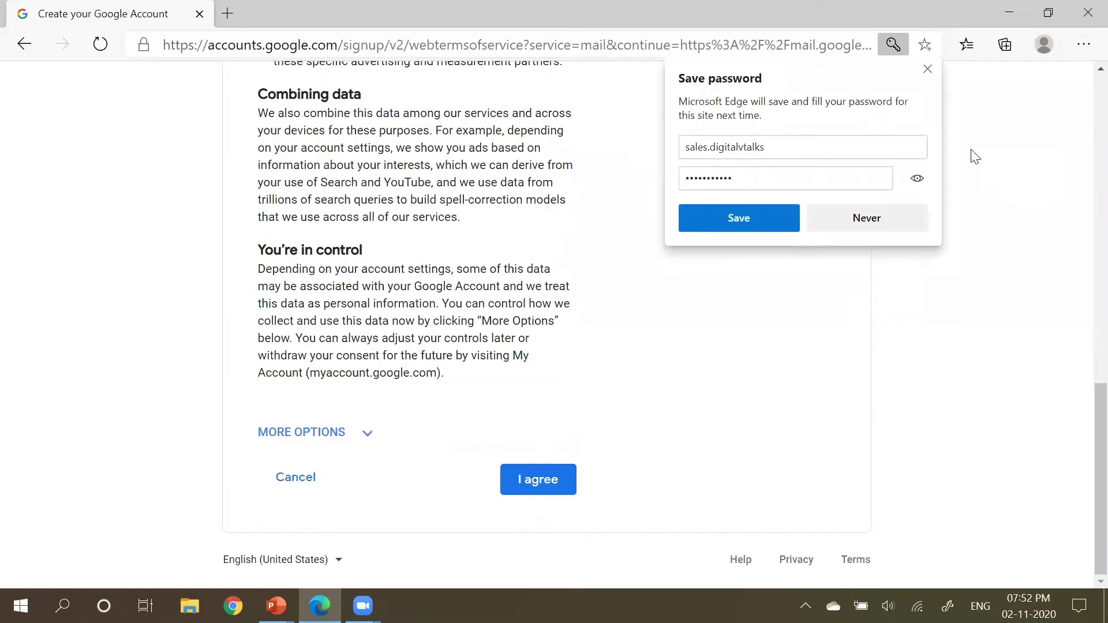
left_click(927, 68)
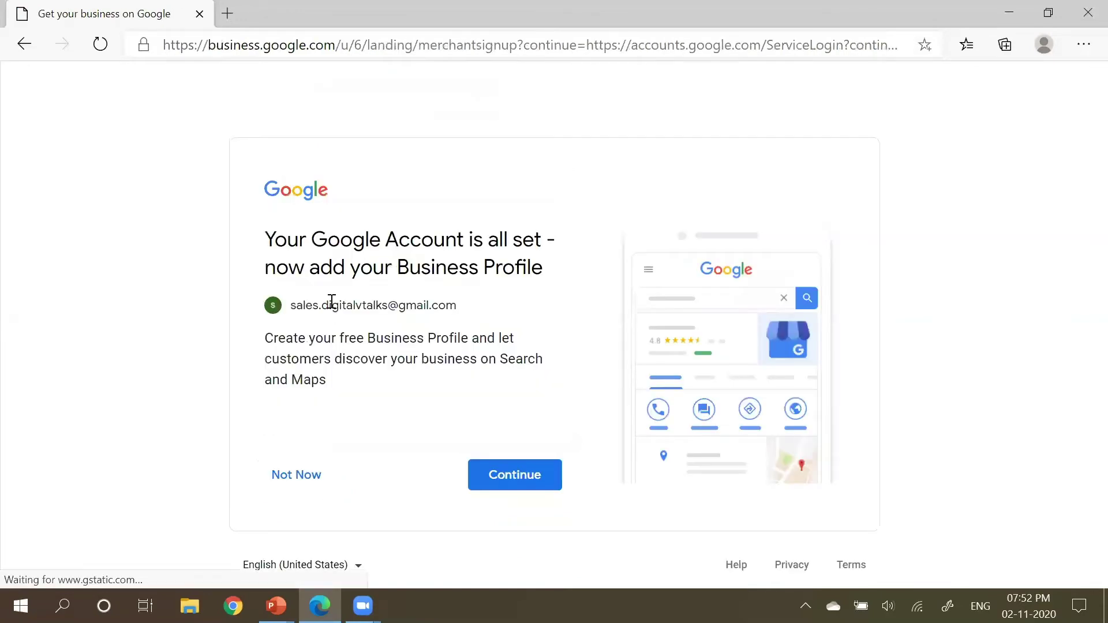
left_click_drag(274, 344, 457, 381)
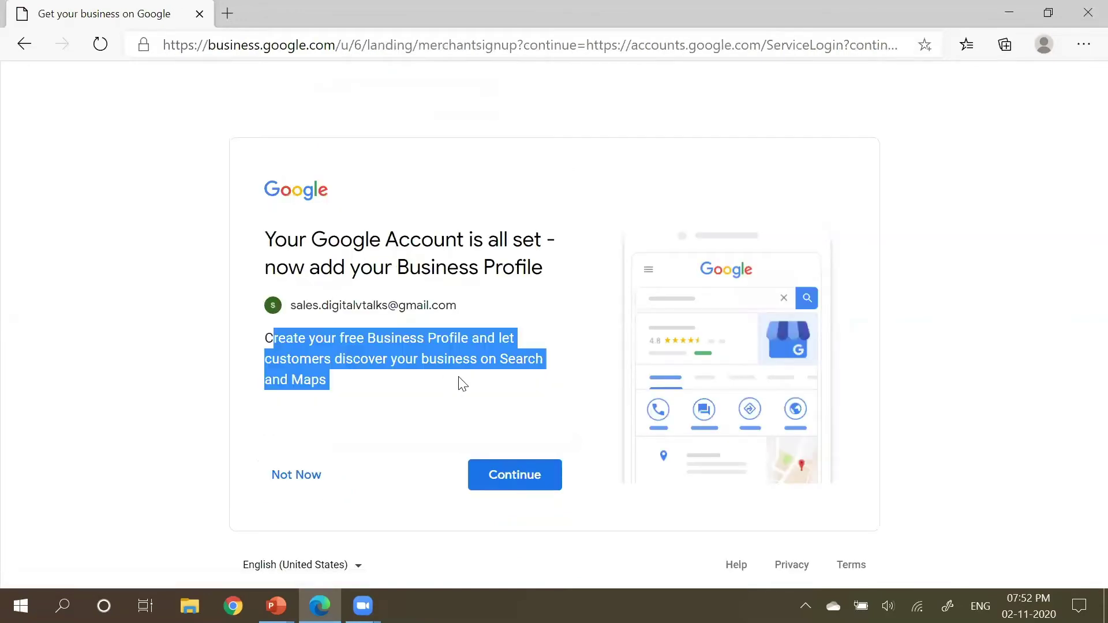
left_click(501, 364)
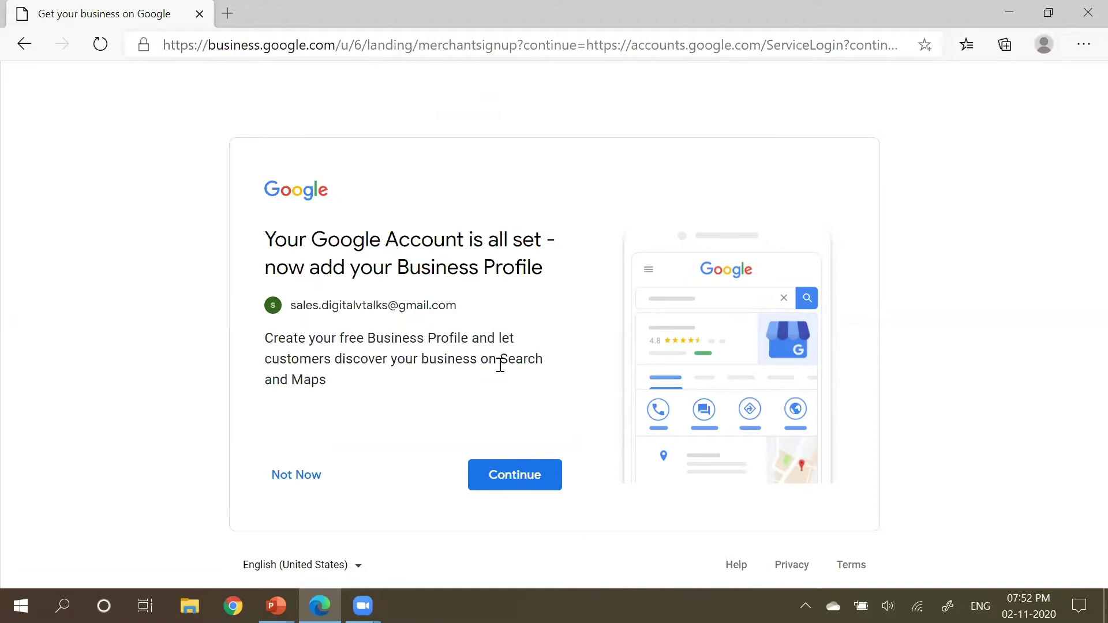
Step: Start a Business Profile and create a new business named DigitalVTalks
left_click(508, 476)
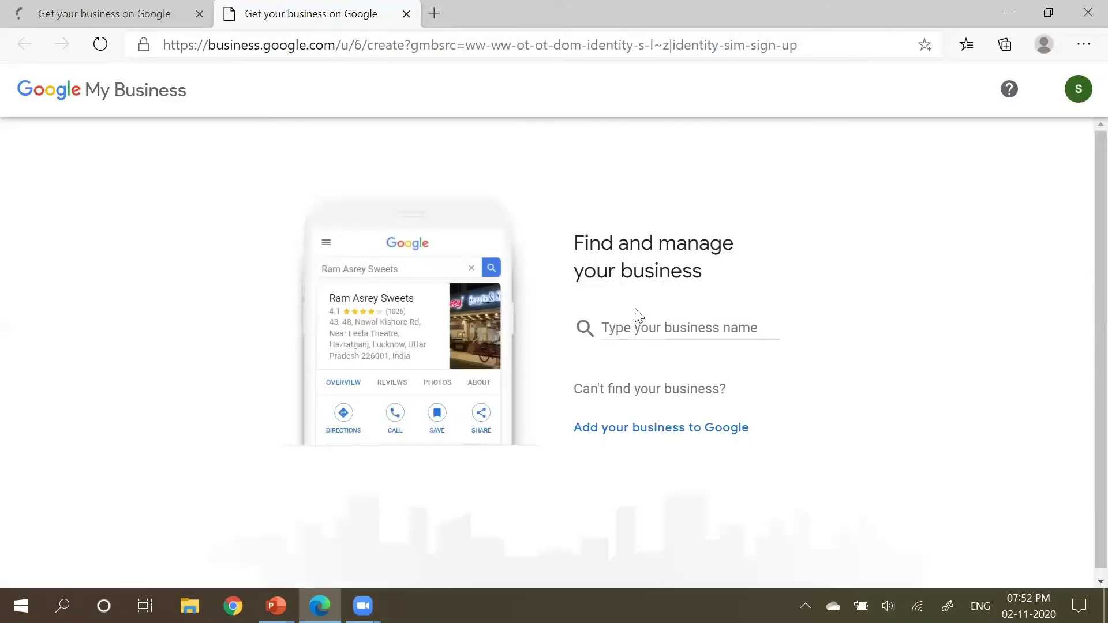
left_click(646, 329)
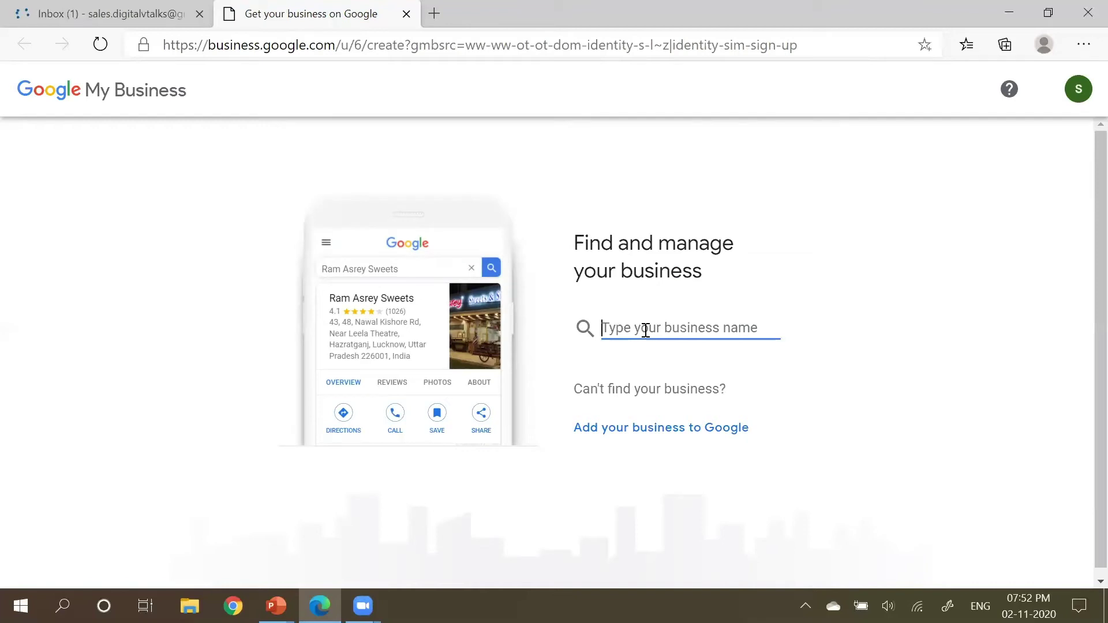
type("DigitalVTalks")
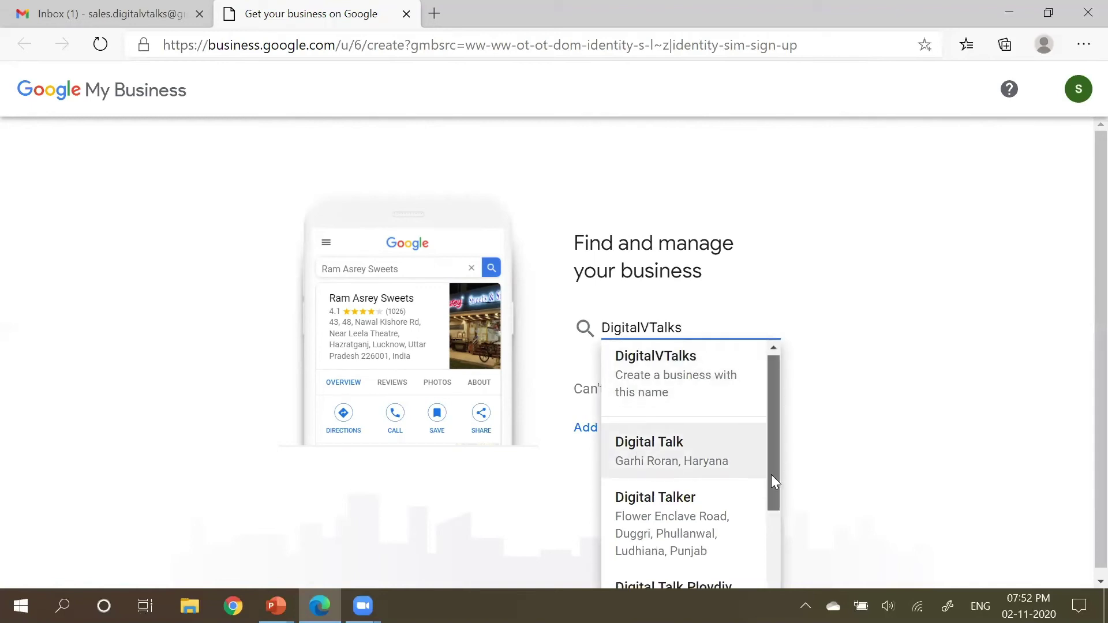
scroll(771, 520, "down", 3)
scroll(772, 462, "up", 3)
scroll(773, 403, "up", 1)
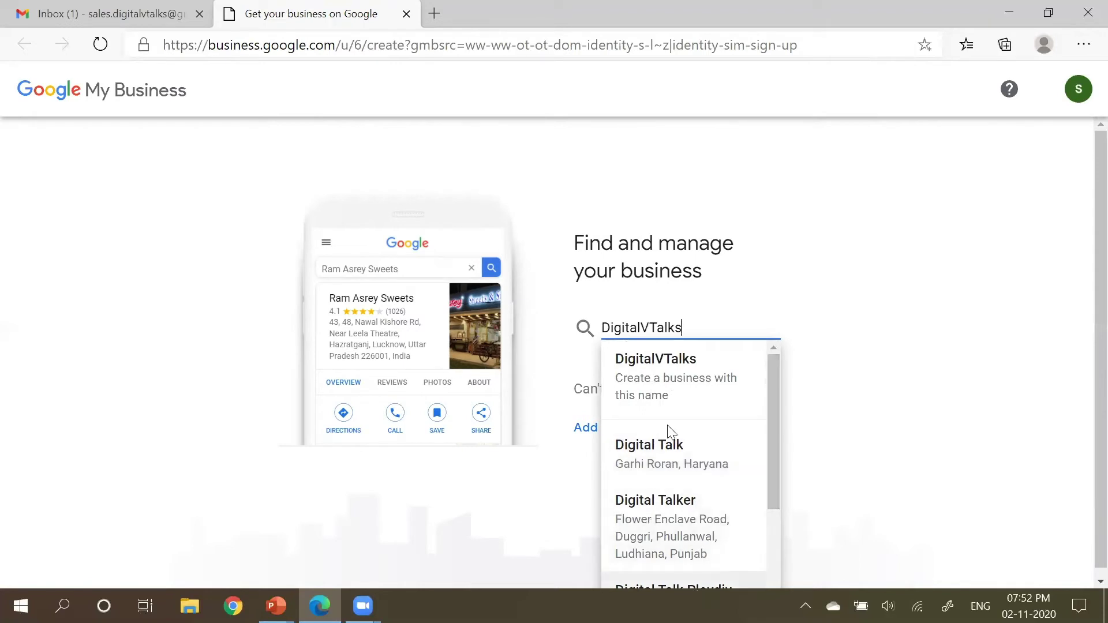
left_click(676, 362)
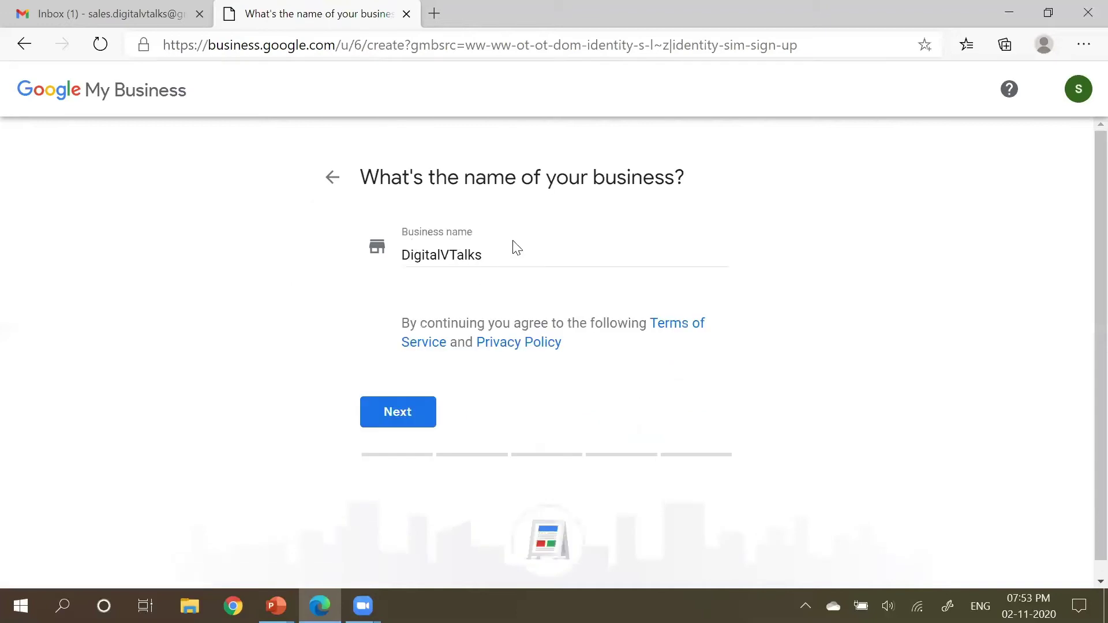
left_click(415, 426)
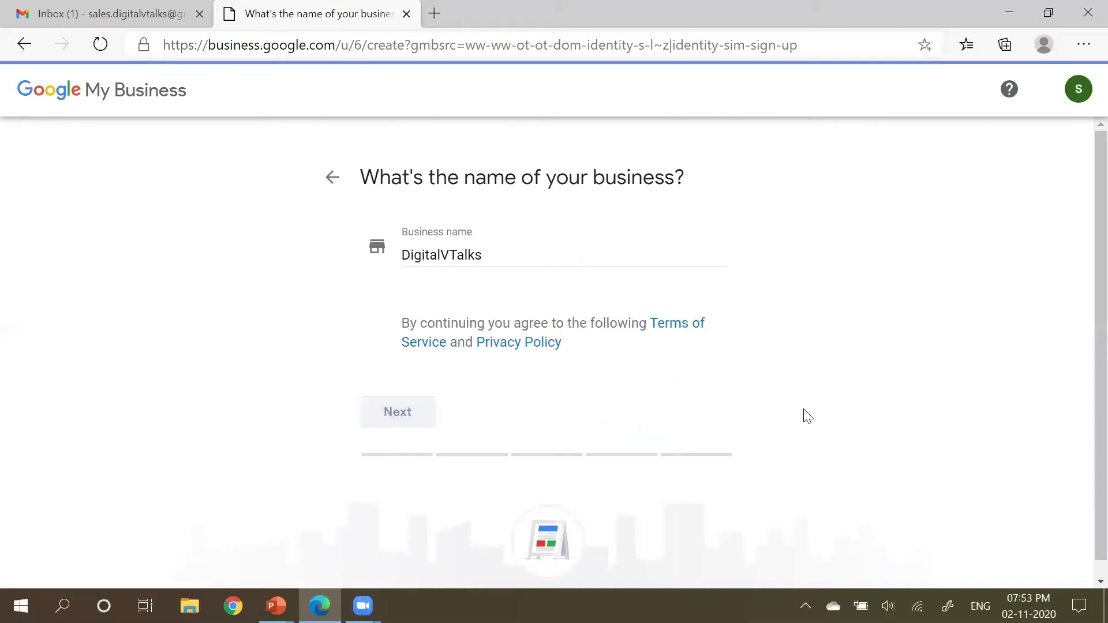
Step: Search business categories using terms like service, digi, other and social
left_click(462, 325)
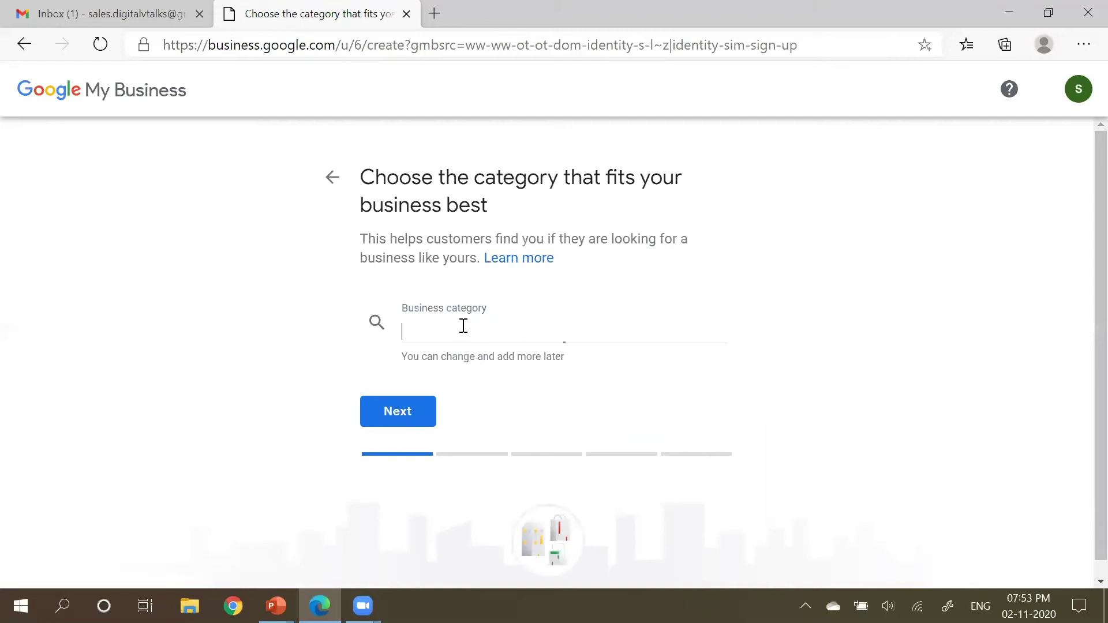
type("s")
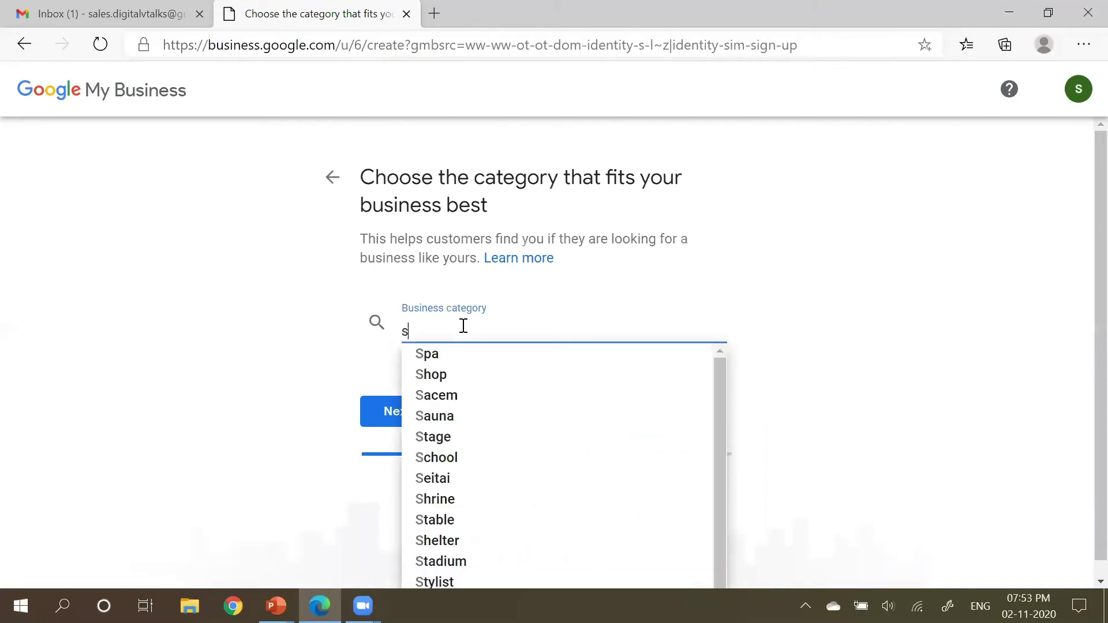
type("er")
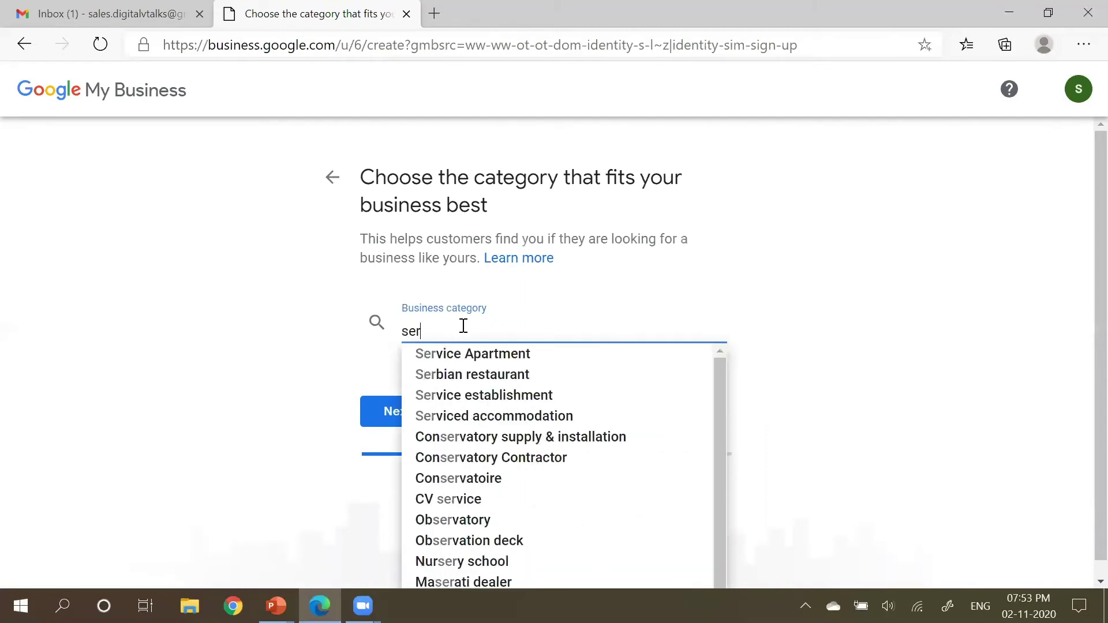
type("r")
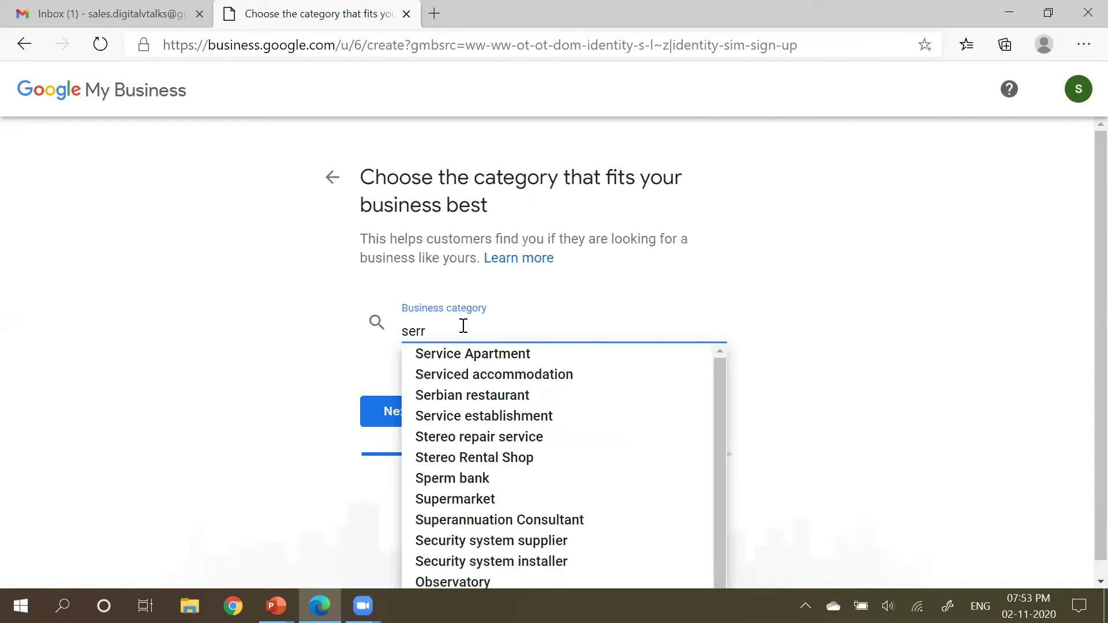
key("BackSpace")
type("vice")
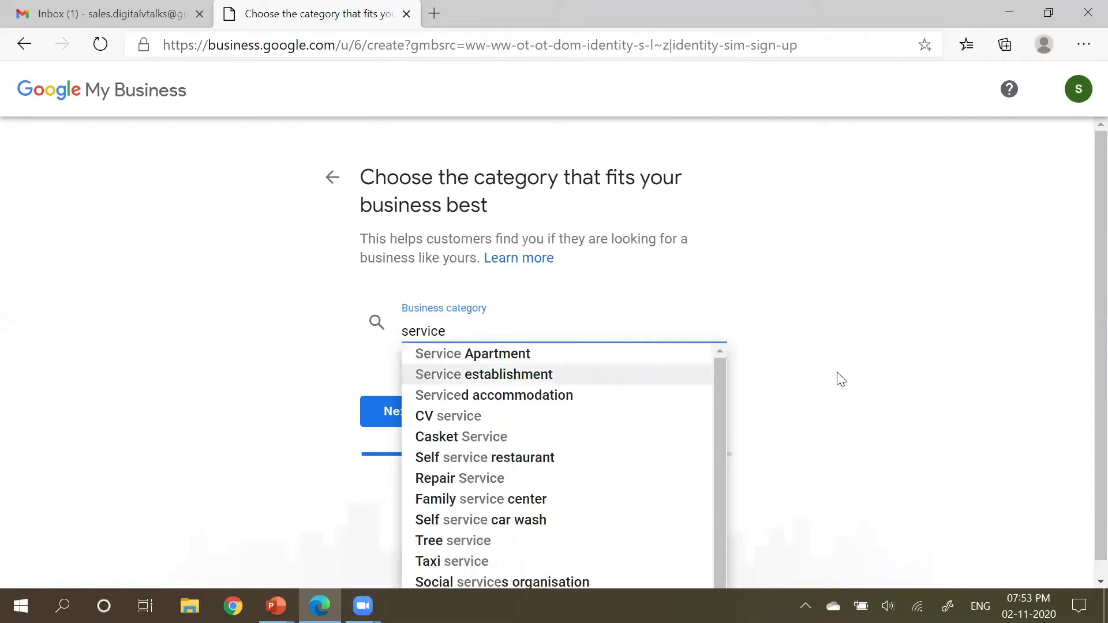
scroll(842, 379, "down", 1)
scroll(596, 469, "down", 1)
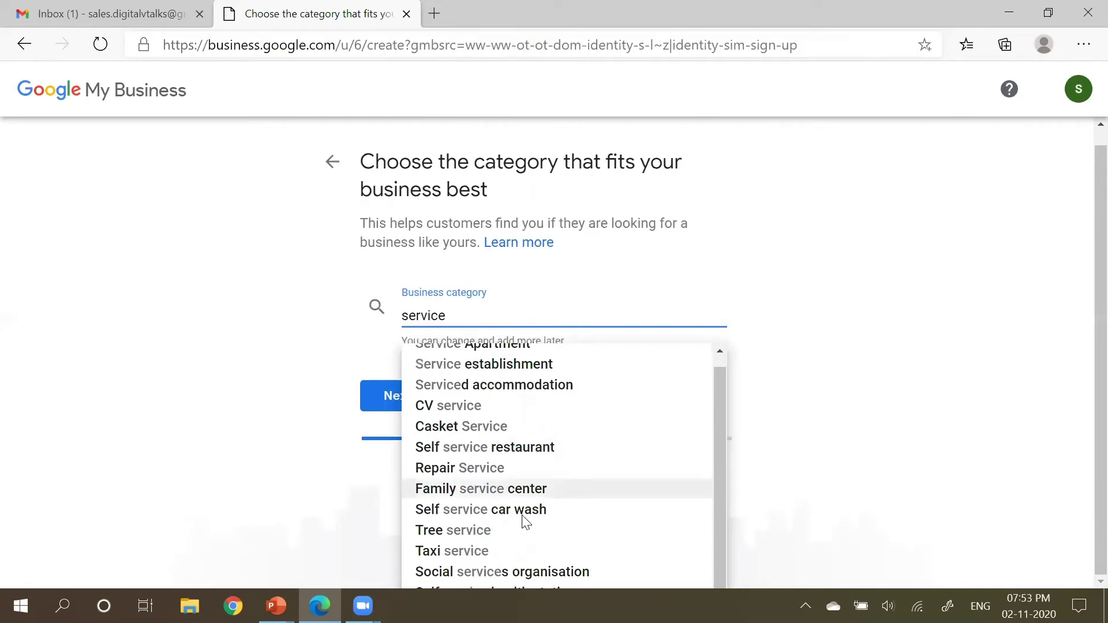
left_click_drag(1082, 346, 1081, 426)
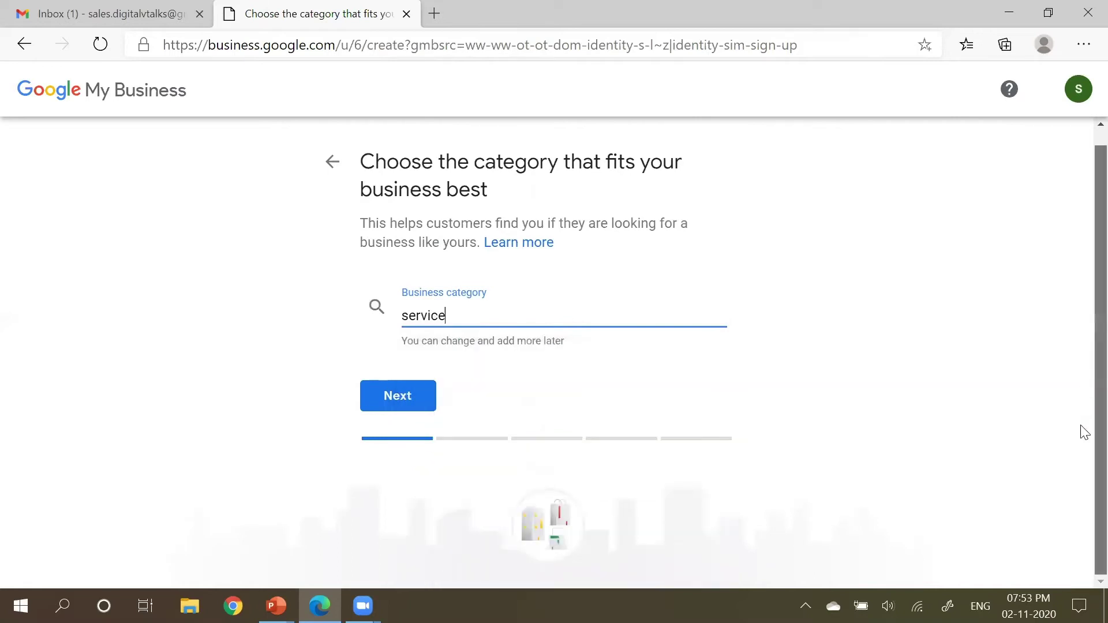
key("BackSpace")
type("e")
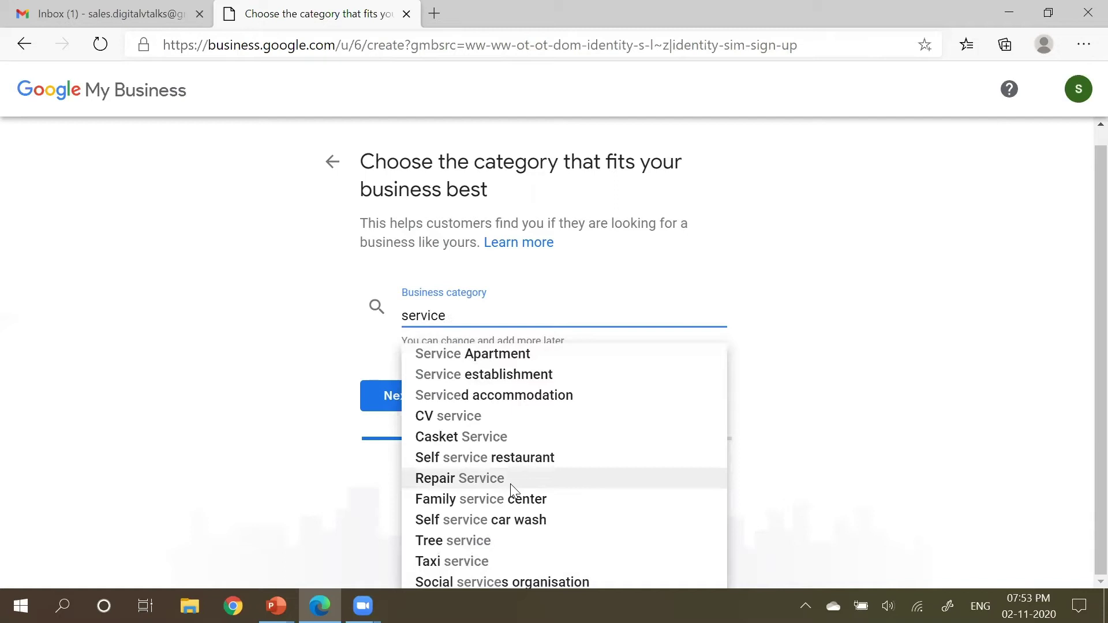
key("ctrl+a")
type("digi")
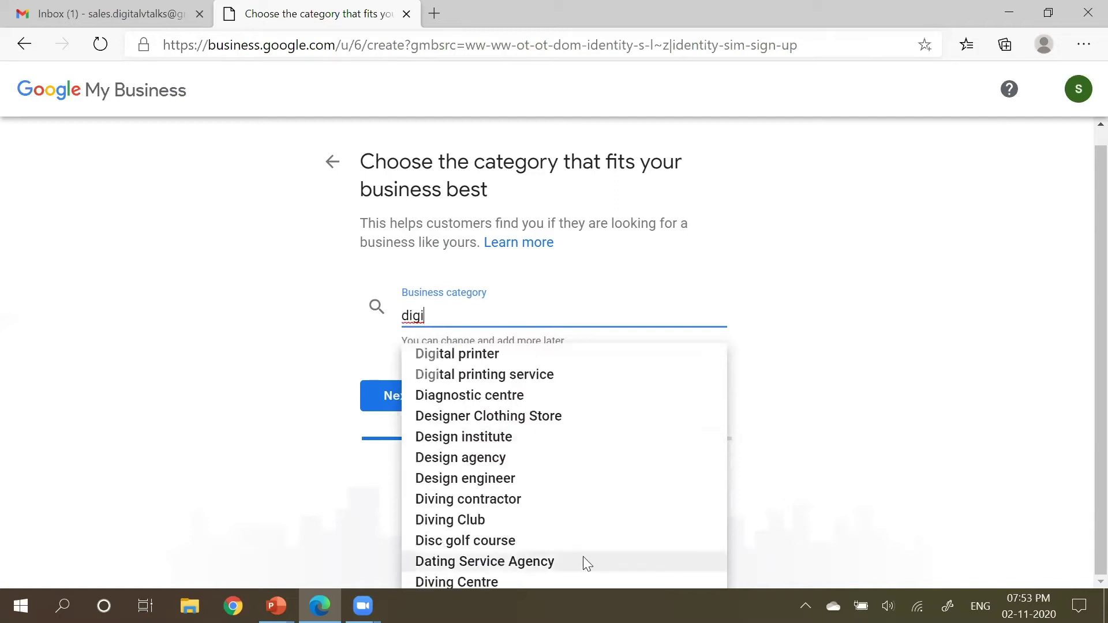
key("ctrl+a")
type("other")
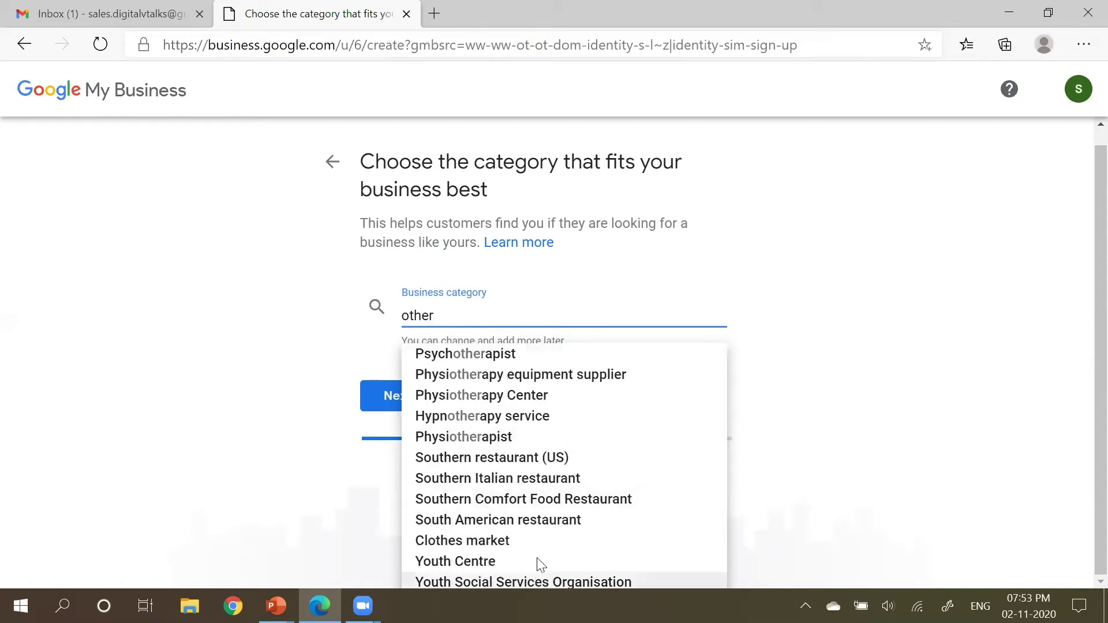
key("ctrl+a")
type("social")
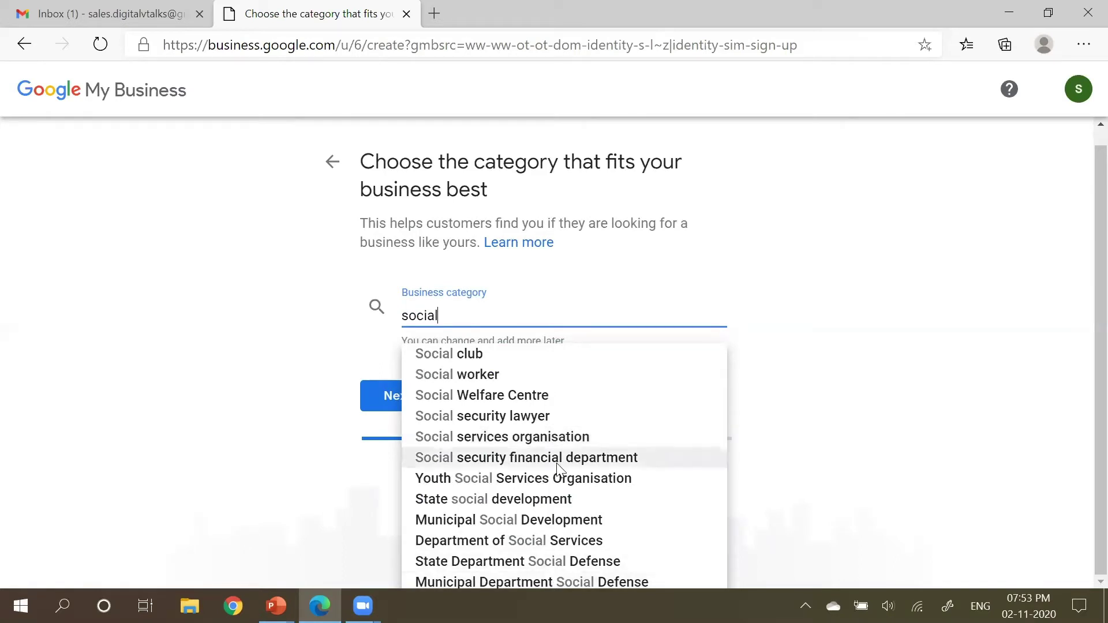
double_click(495, 328)
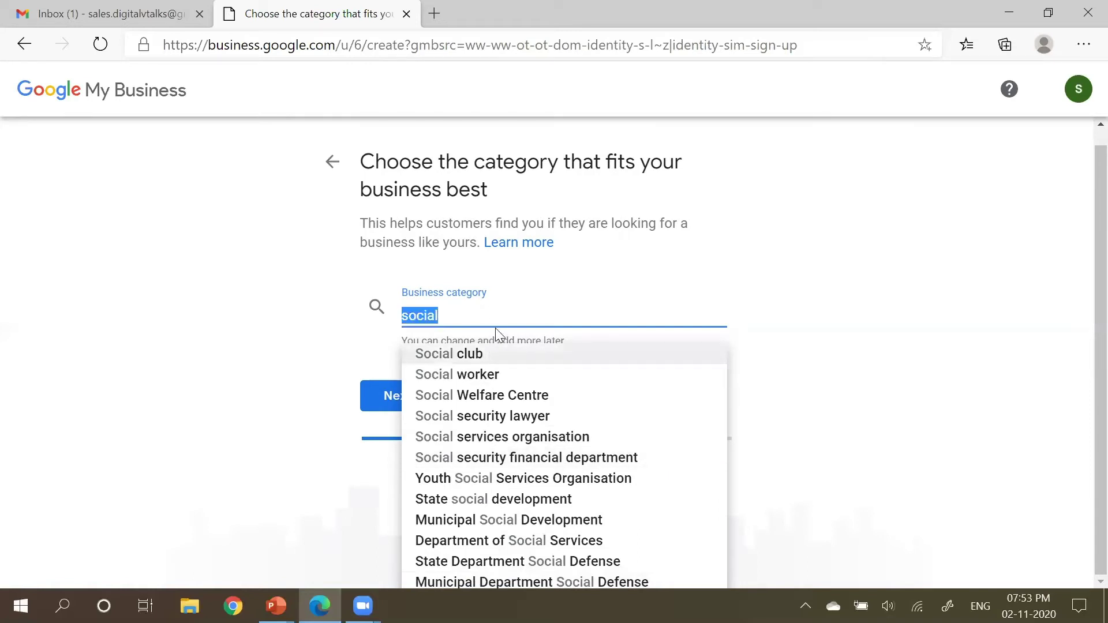
type("service")
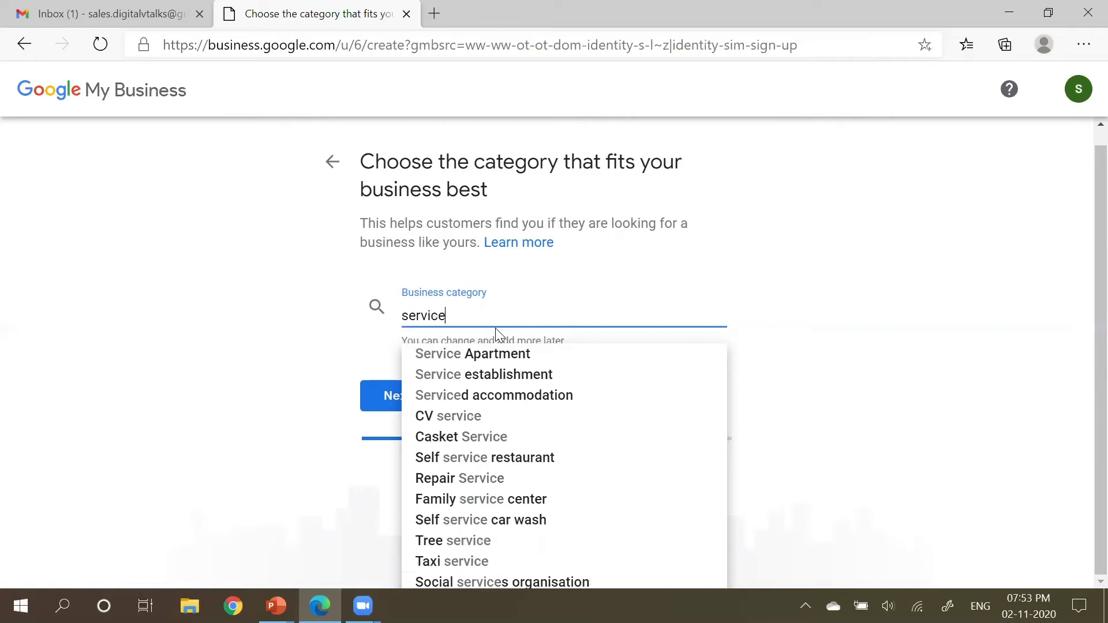
Step: Choose IT security service as the category and answer No to a customer-visitable location
key("ctrl+a")
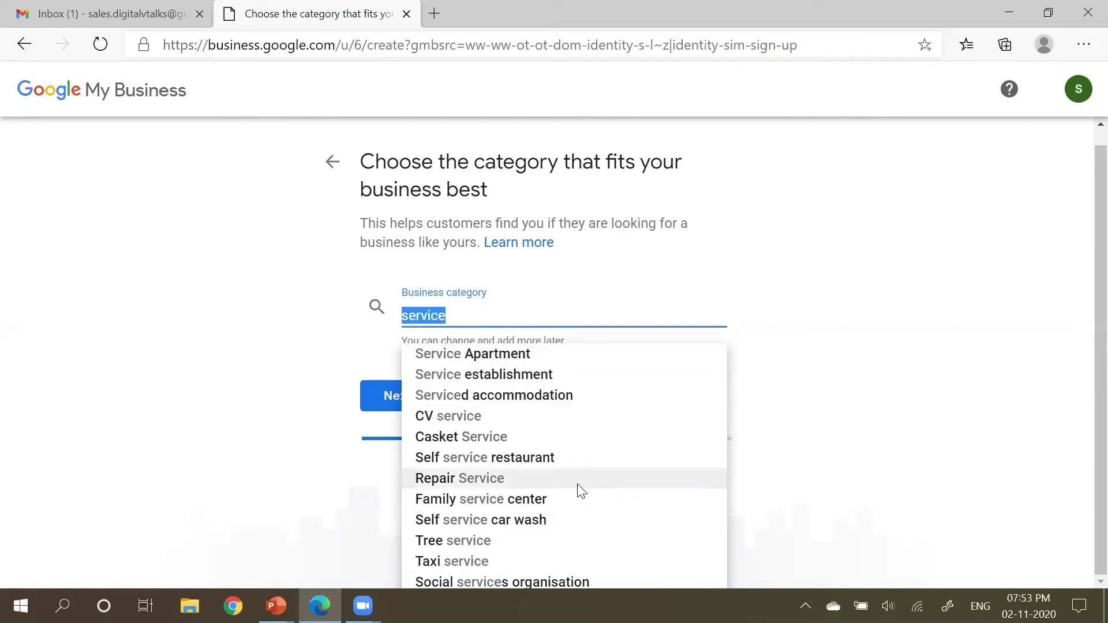
type("IT")
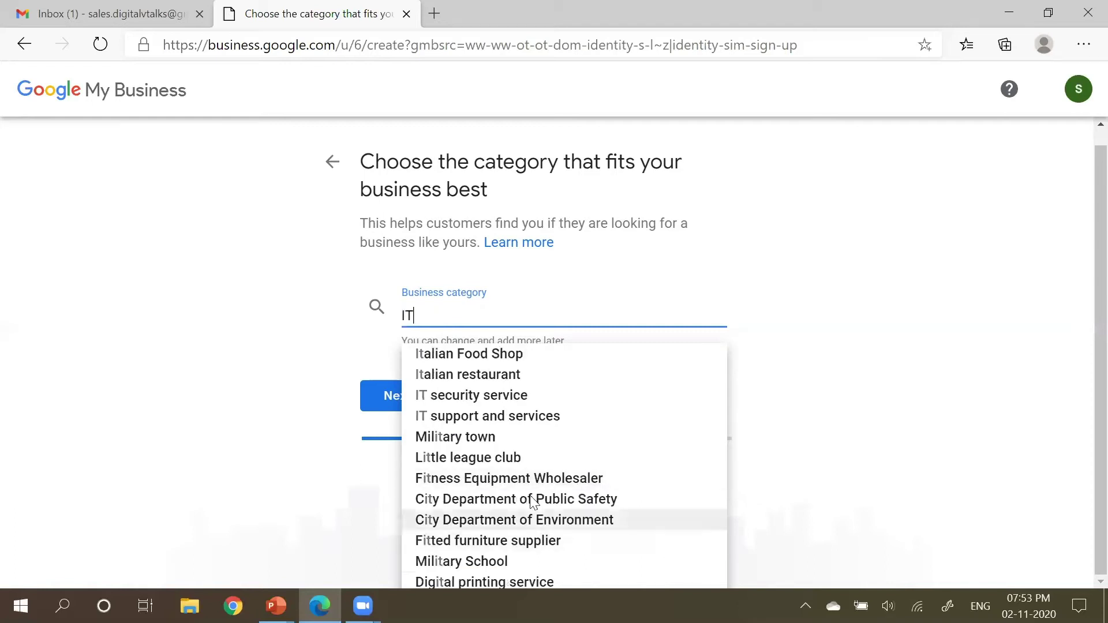
left_click(498, 404)
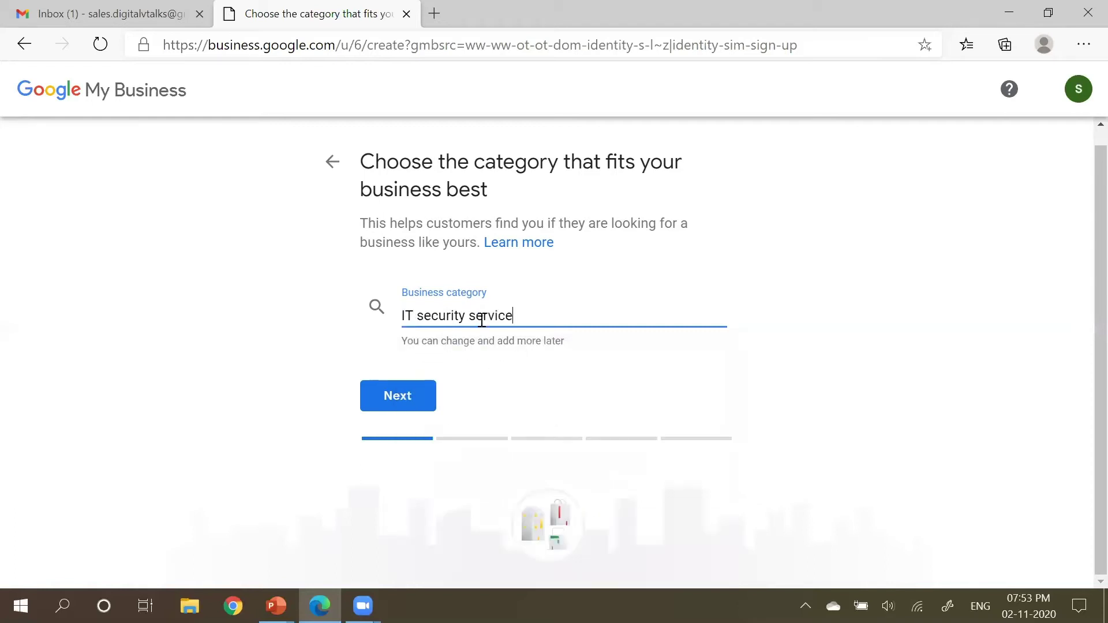
left_click(428, 396)
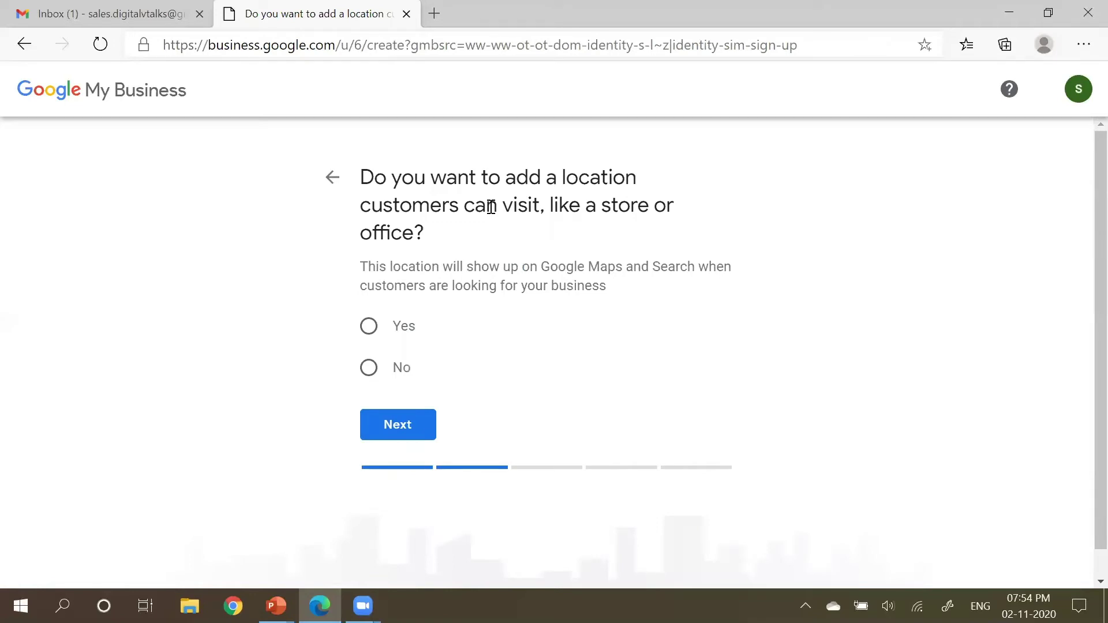
left_click(369, 370)
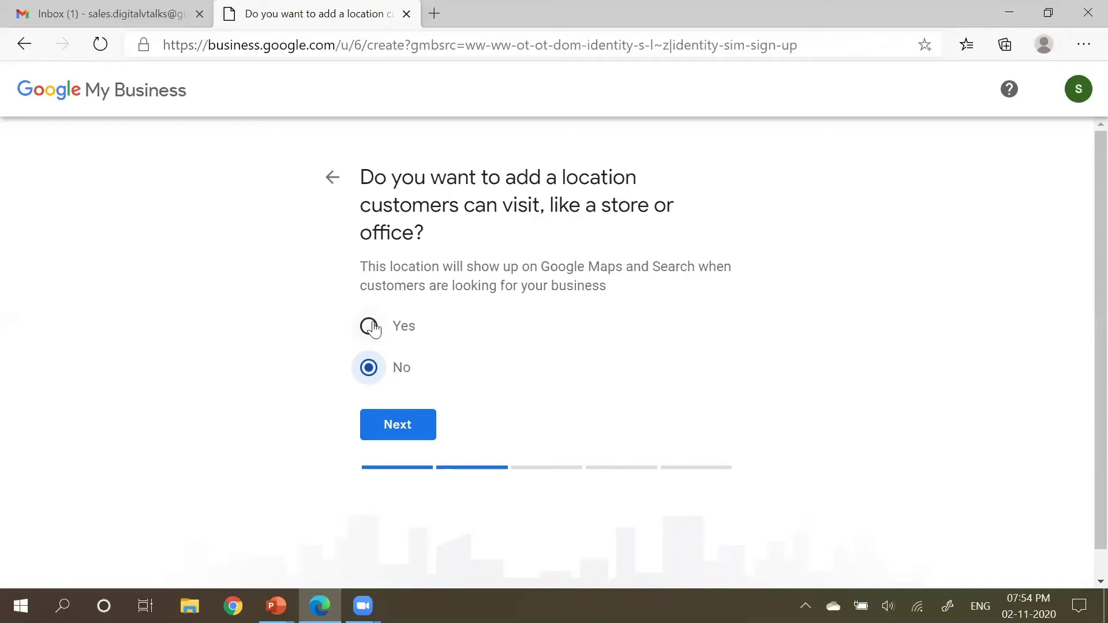
left_click(408, 425)
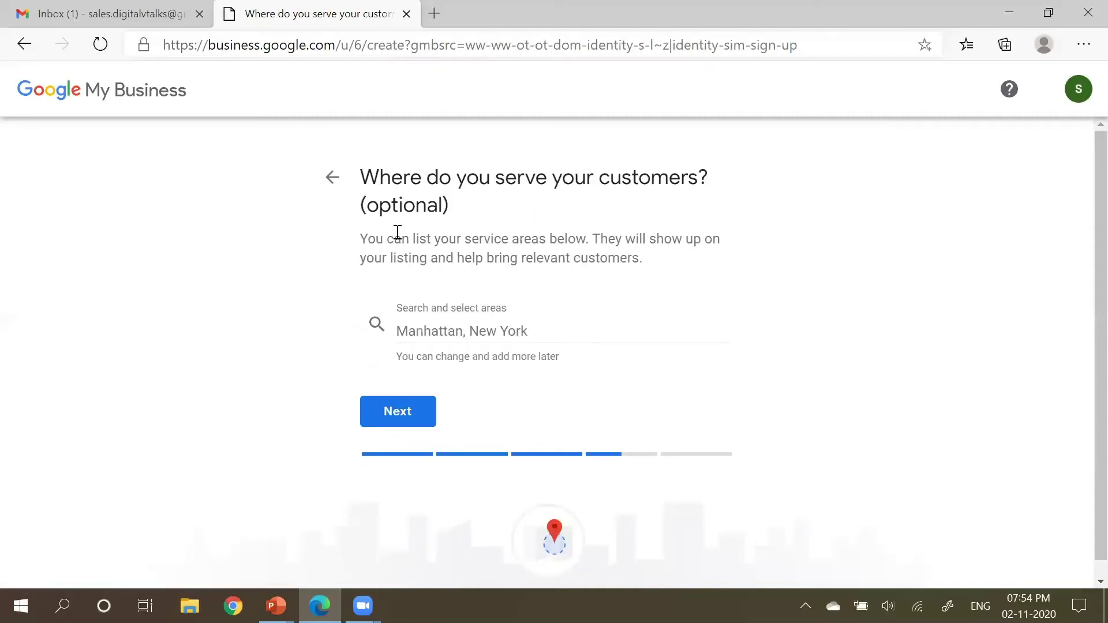
Step: Skip the optional service-area step
triple_click(452, 213)
left_click(420, 352)
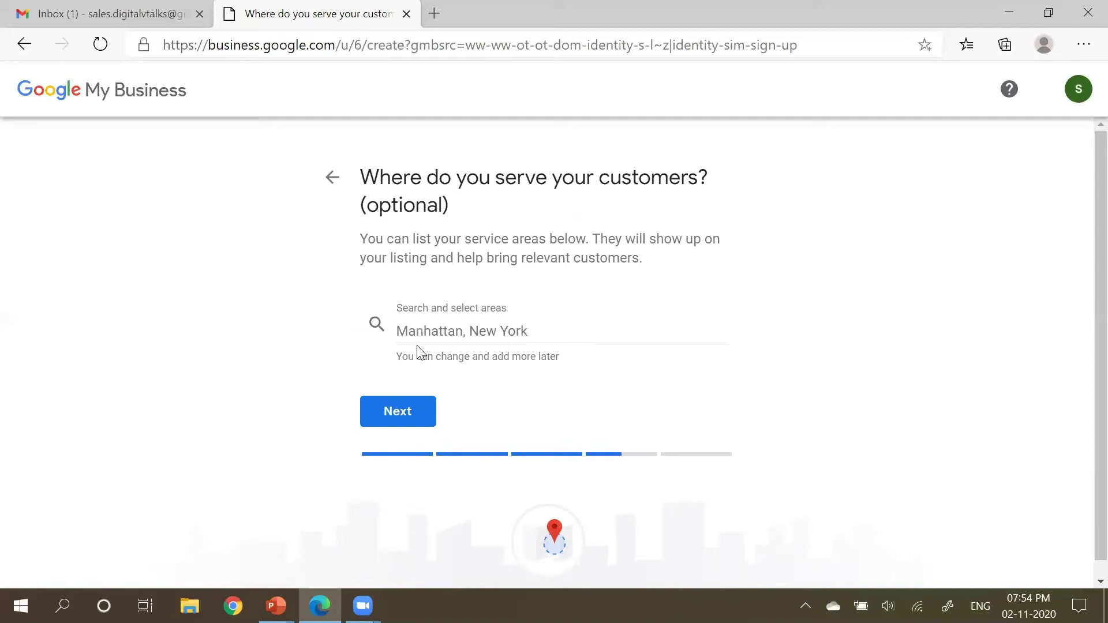
left_click(419, 421)
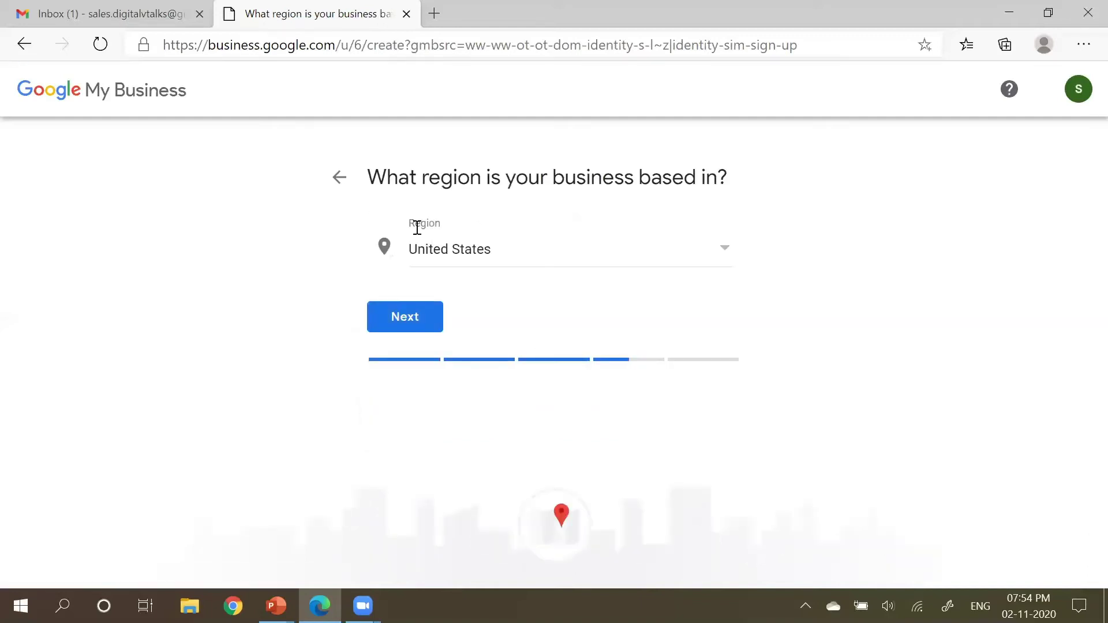
Step: Set the business region to India
left_click(501, 254)
left_click(502, 254)
left_click(506, 255)
scroll(507, 253, "up", 20)
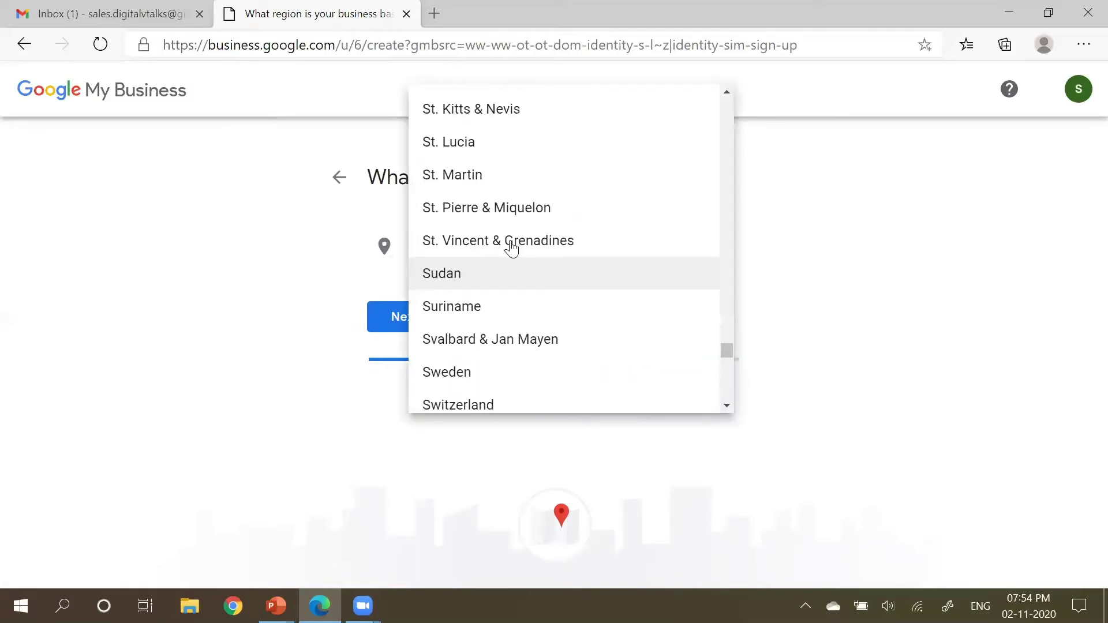
scroll(514, 247, "up", 20)
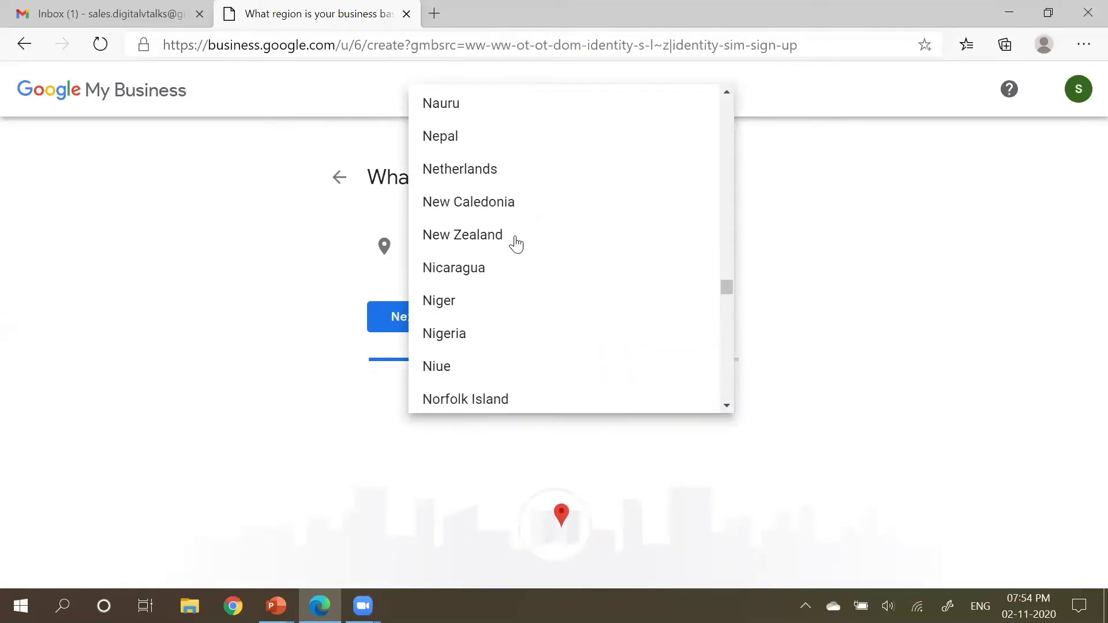
scroll(516, 245, "up", 20)
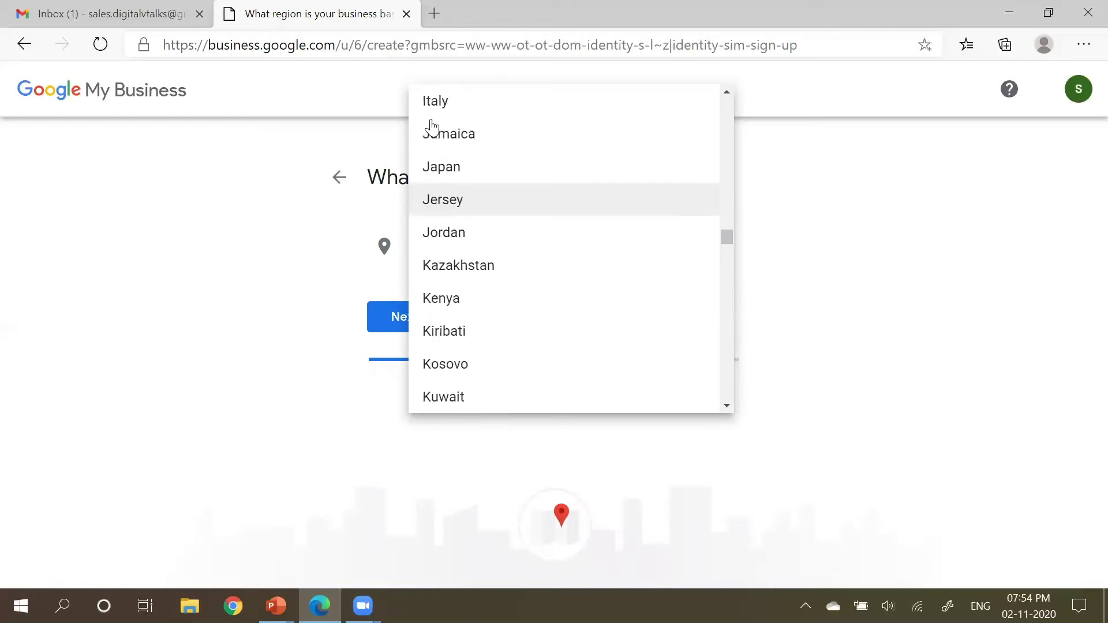
scroll(484, 165, "up", 2)
left_click(453, 131)
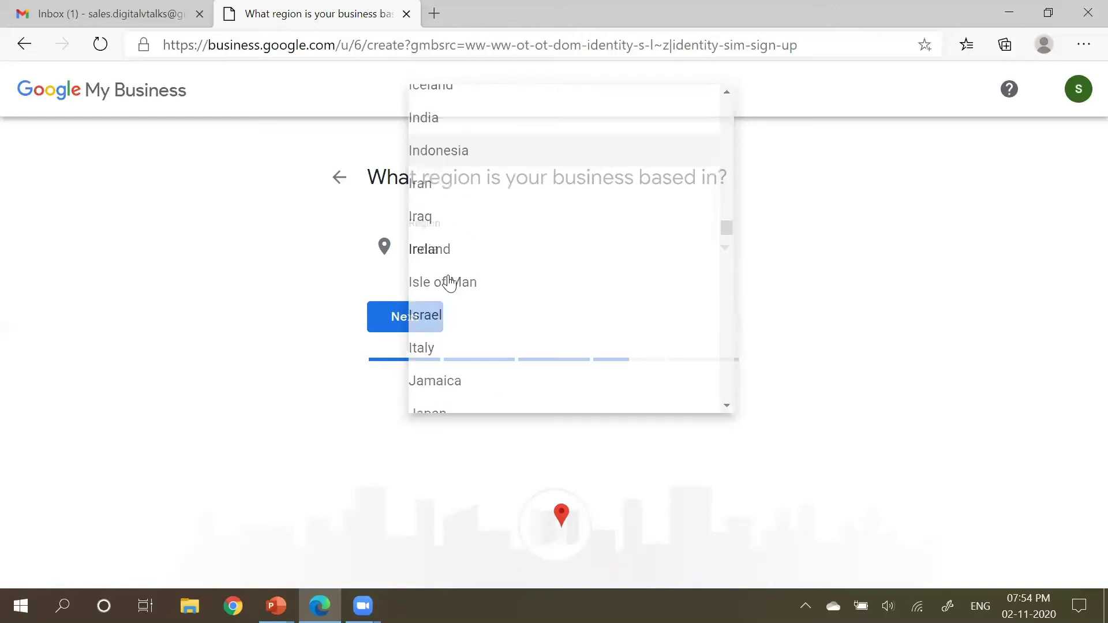
left_click(412, 325)
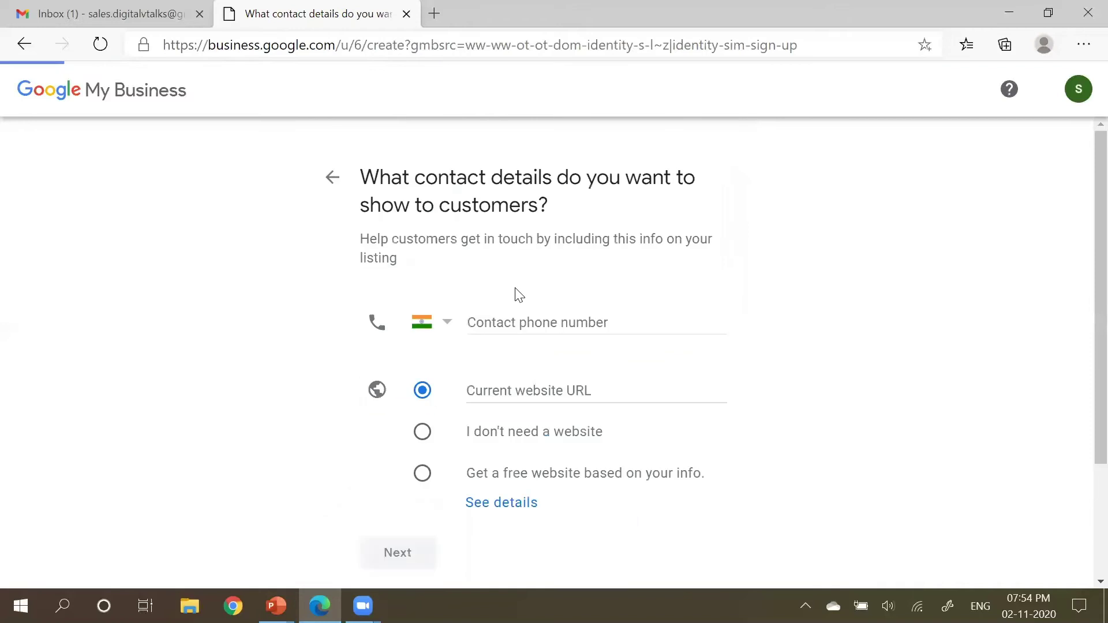
Step: Enter digitalvtalks.com as the website and finish the DigitalVTalks listing
scroll(653, 346, "down", 1)
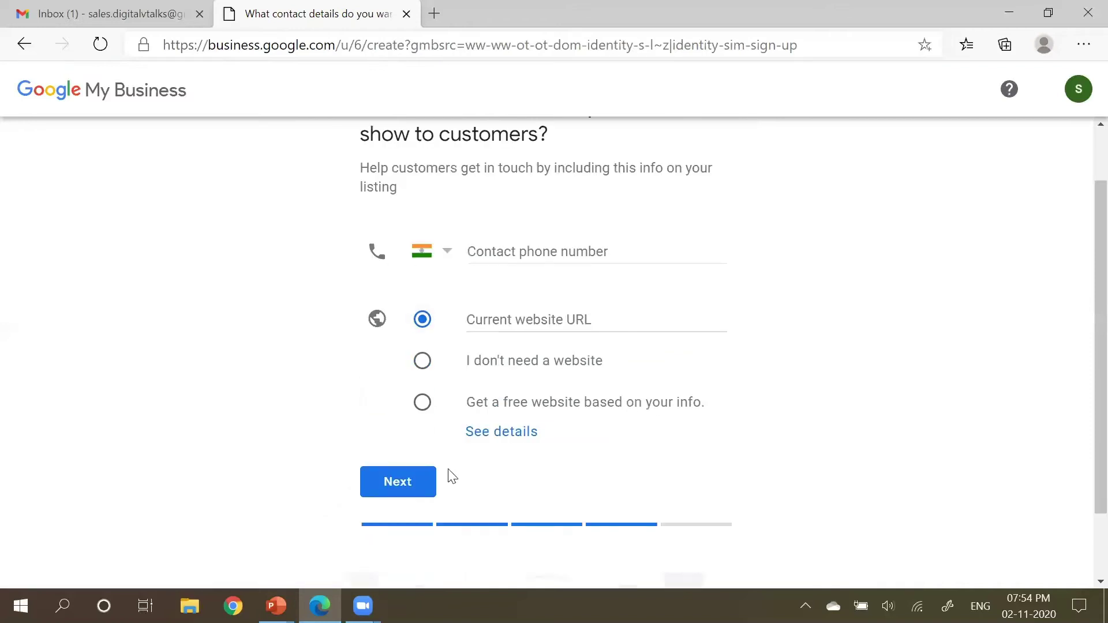
left_click(510, 317)
type("digitalvtalks.com")
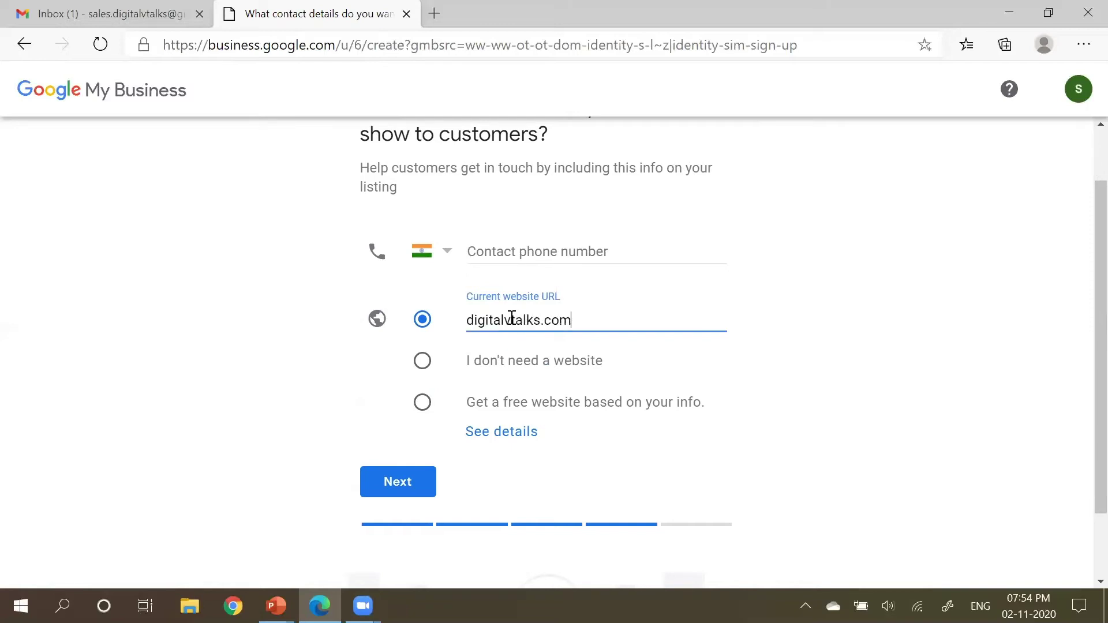
left_click(413, 485)
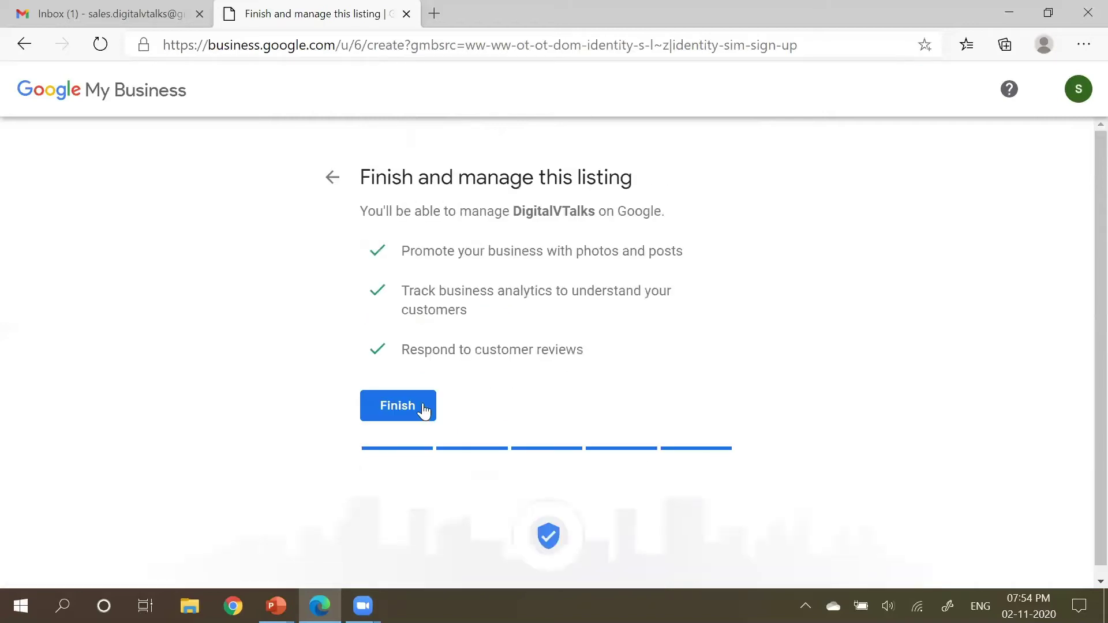
left_click(409, 409)
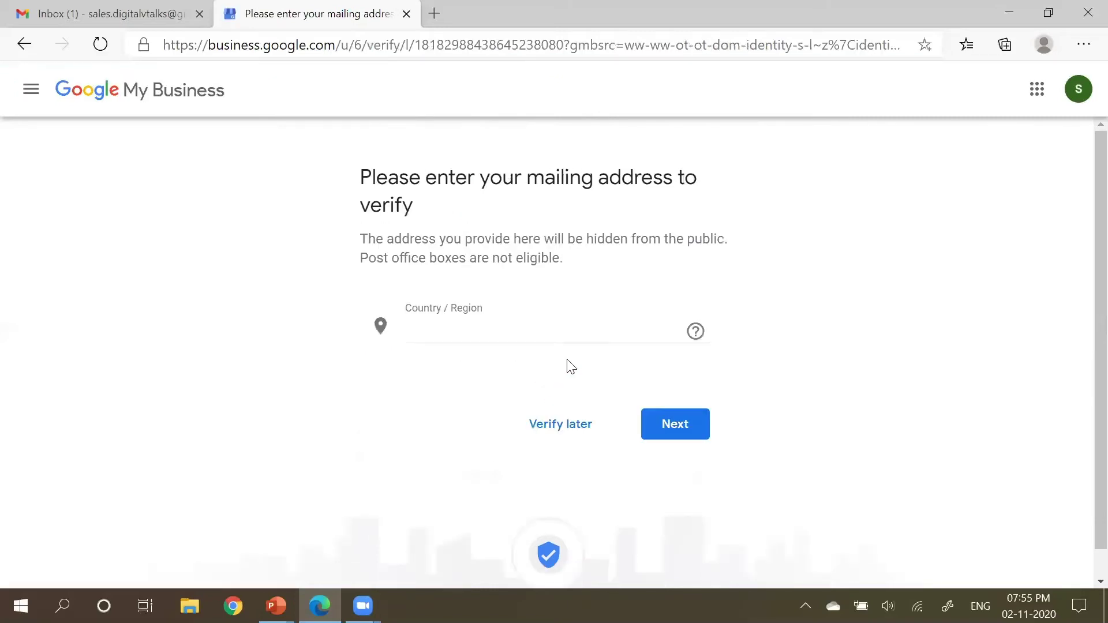
Step: Leave the mailing address blank and choose Verify later
scroll(531, 346, "down", 1)
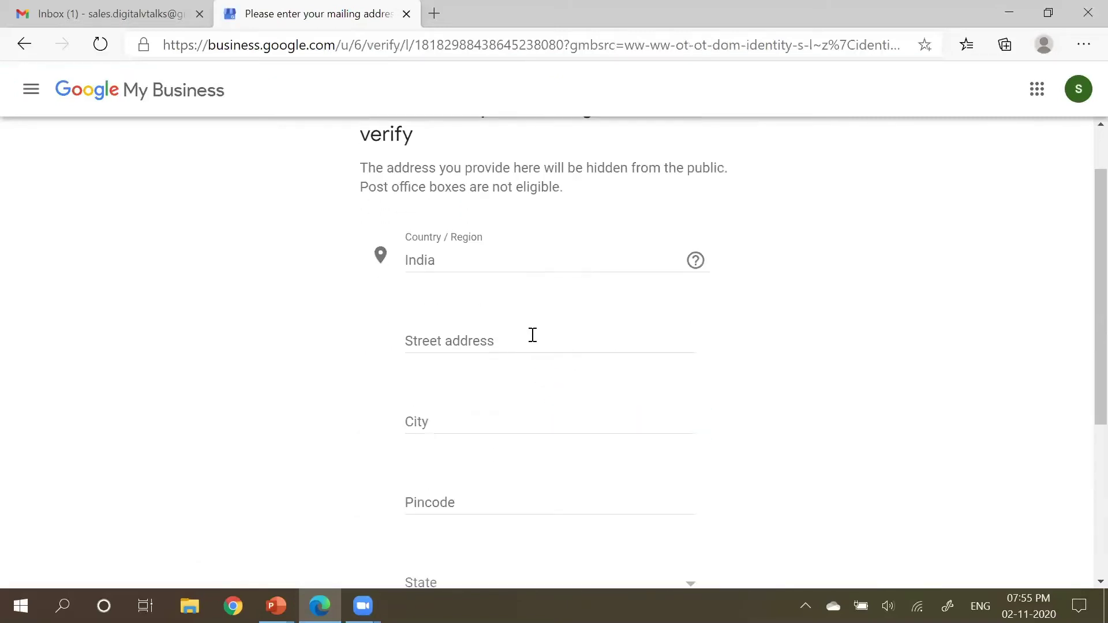
scroll(553, 365, "down", 3)
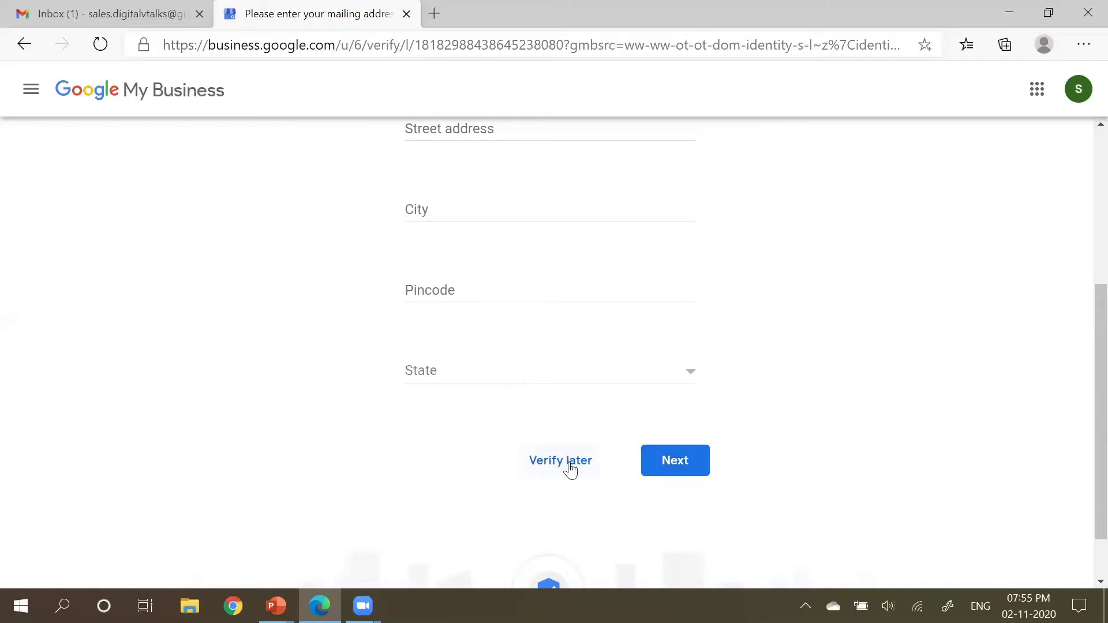
left_click(673, 465)
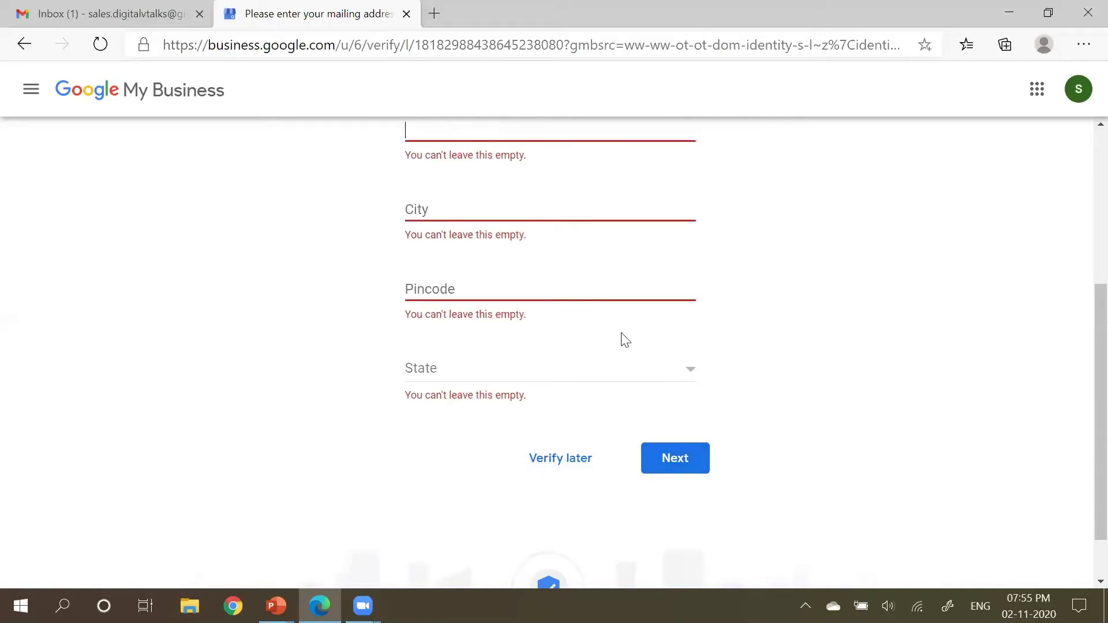
scroll(635, 442, "up", 3)
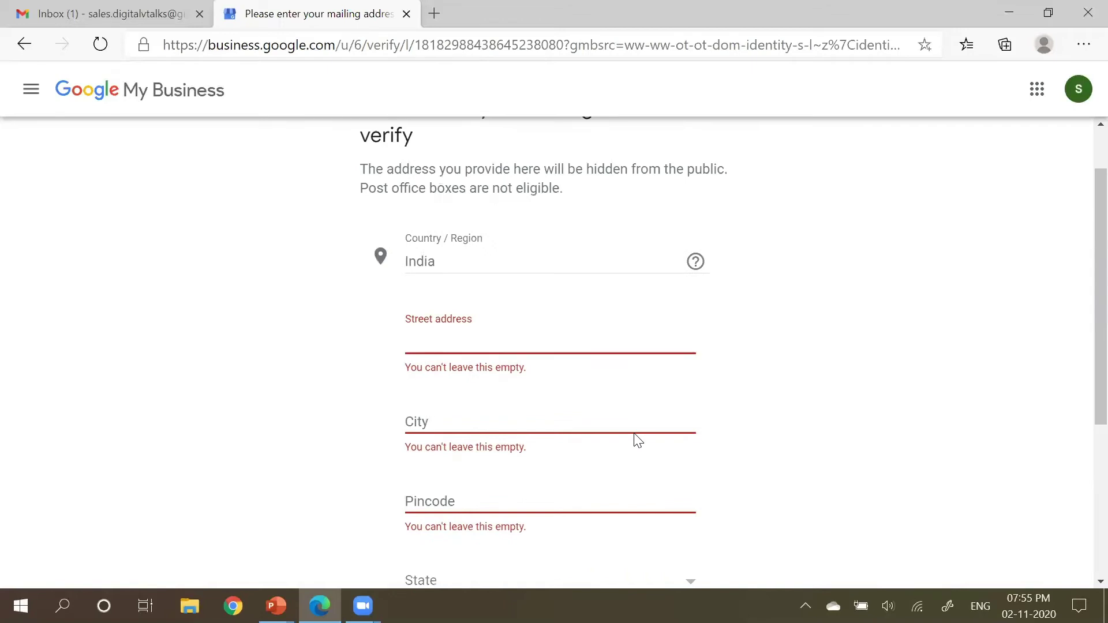
left_click_drag(360, 168, 561, 194)
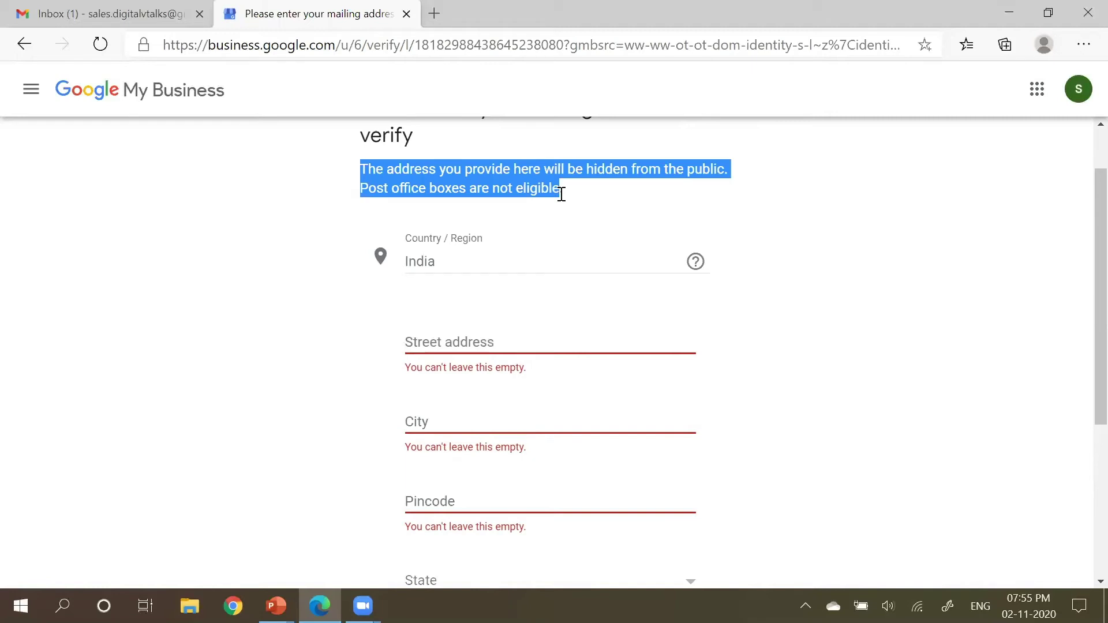
left_click(562, 193)
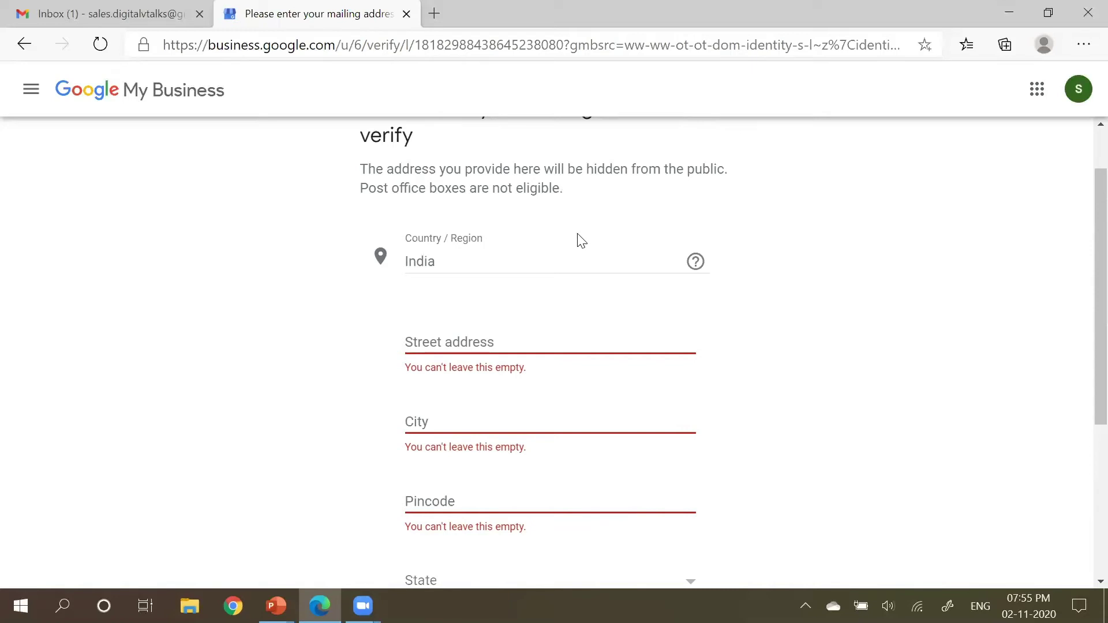
scroll(577, 241, "down", 1)
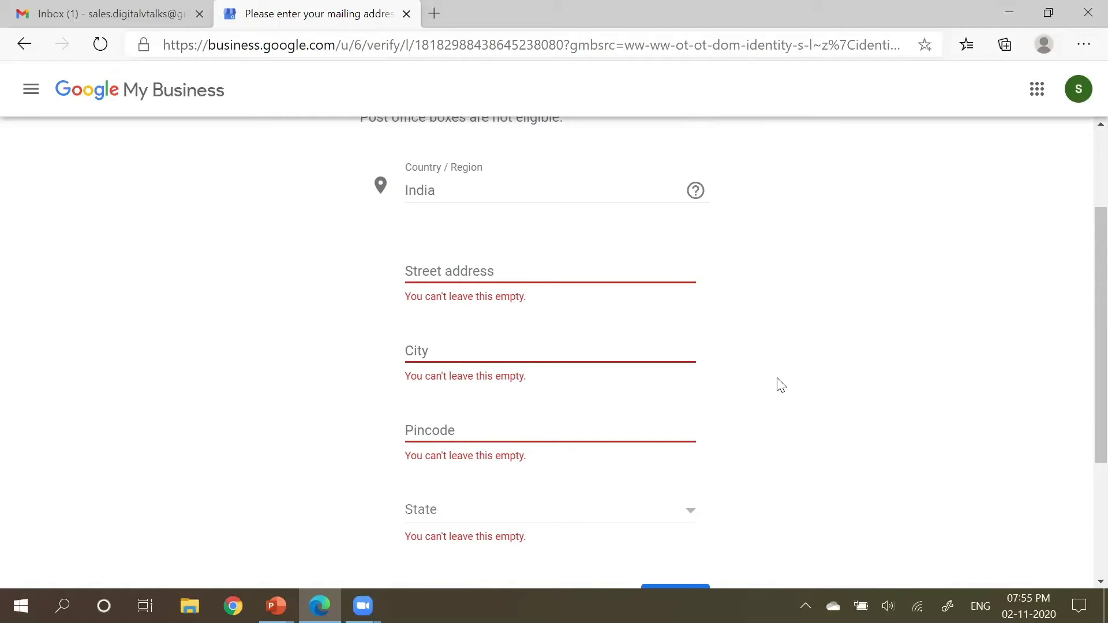
scroll(780, 384, "down", 3)
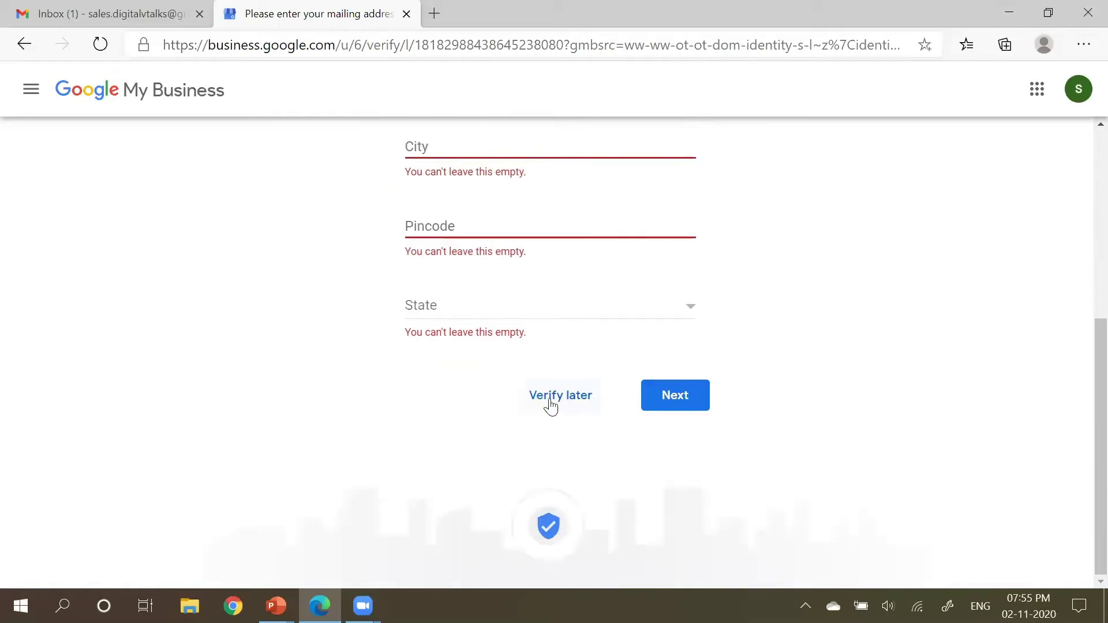
left_click(552, 398)
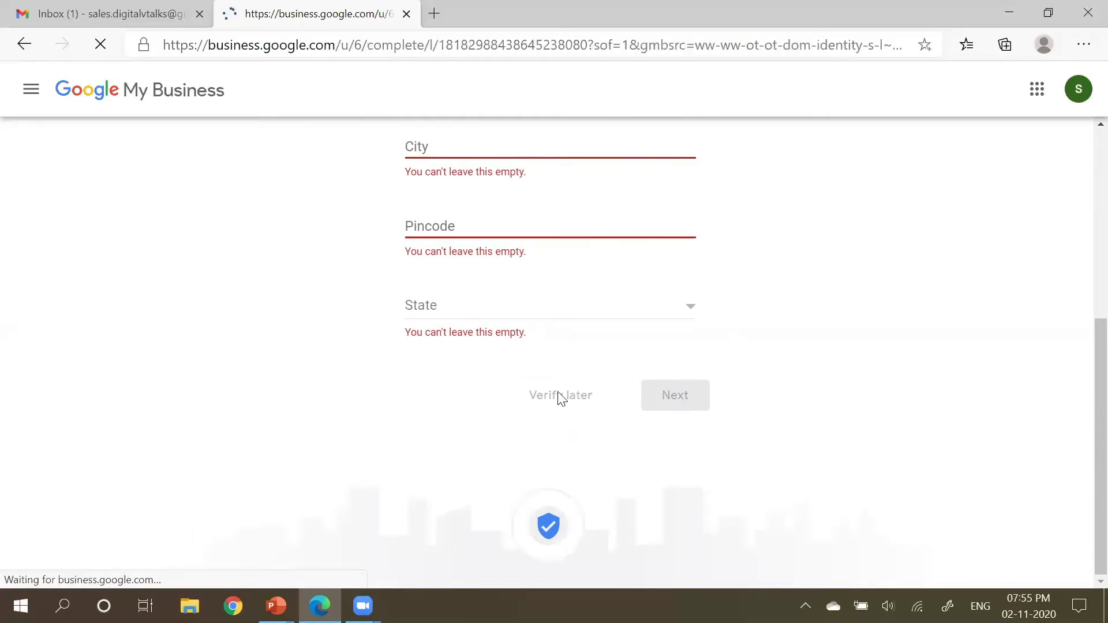
Step: Show more suggested services and try custom entries like social service, media and compu
scroll(292, 250, "down", 2)
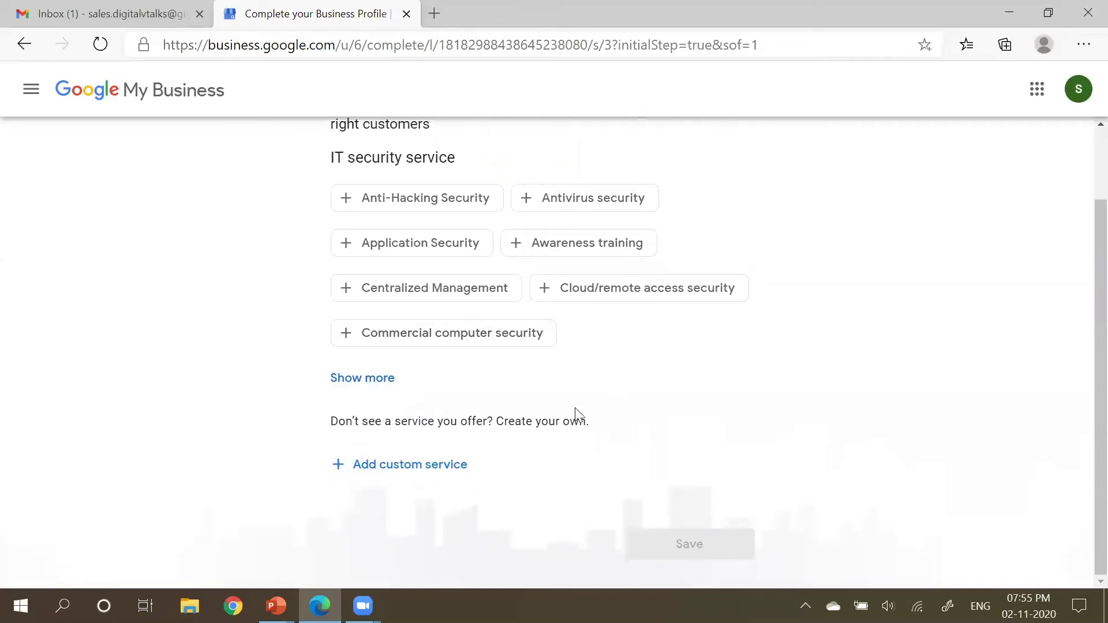
scroll(462, 294, "up", 2)
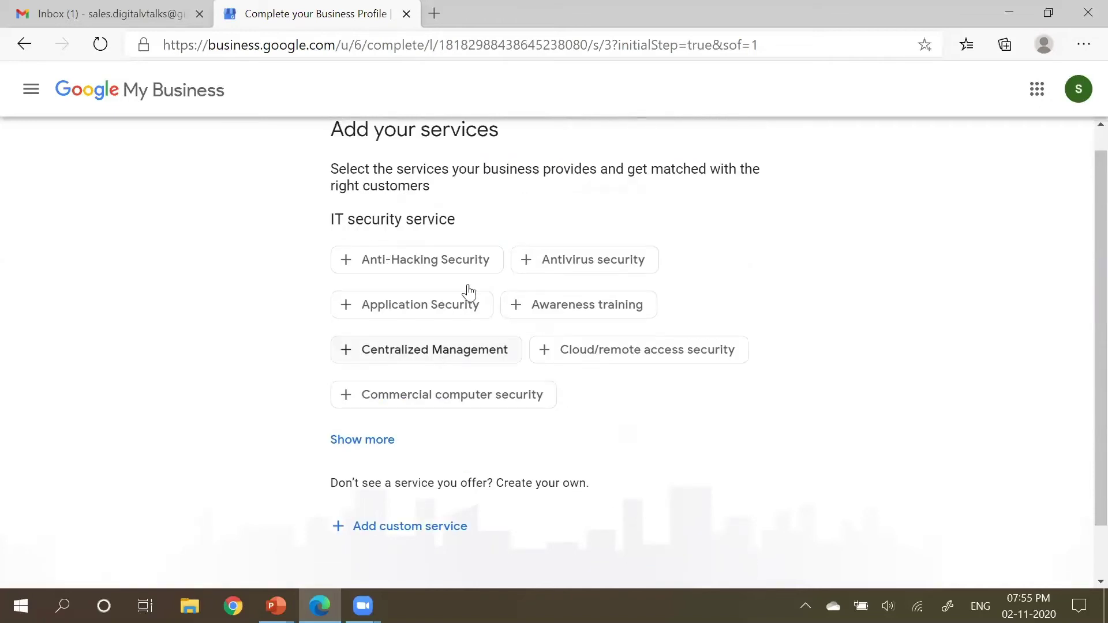
left_click(375, 449)
scroll(811, 476, "down", 3)
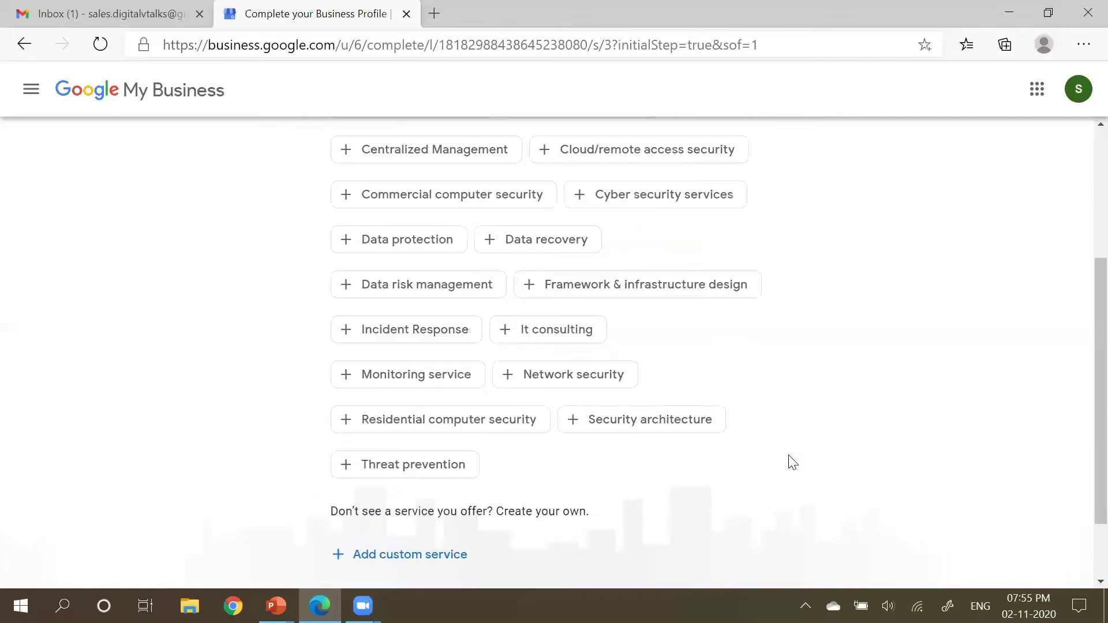
scroll(703, 446, "down", 2)
left_click(443, 469)
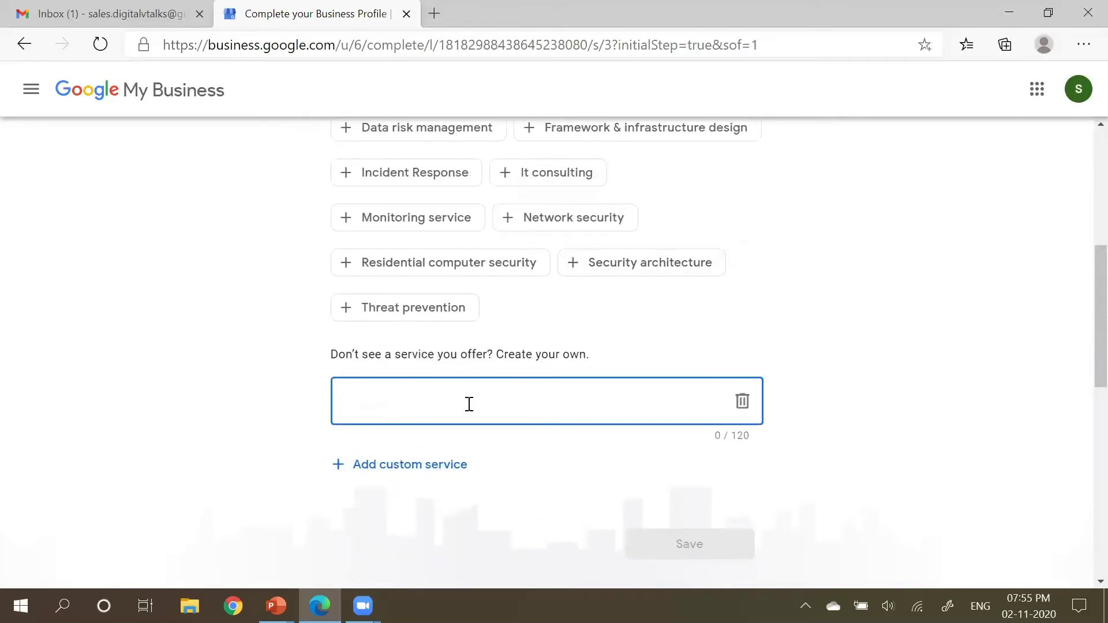
type("social service")
key("ctrl+a")
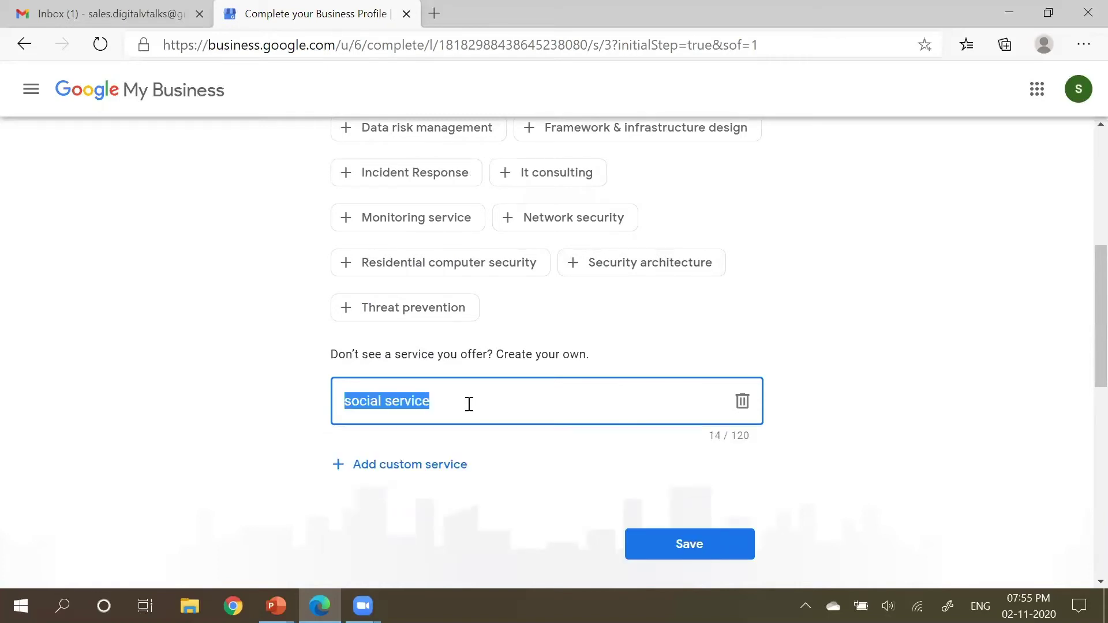
type("media")
key("ctrl+a")
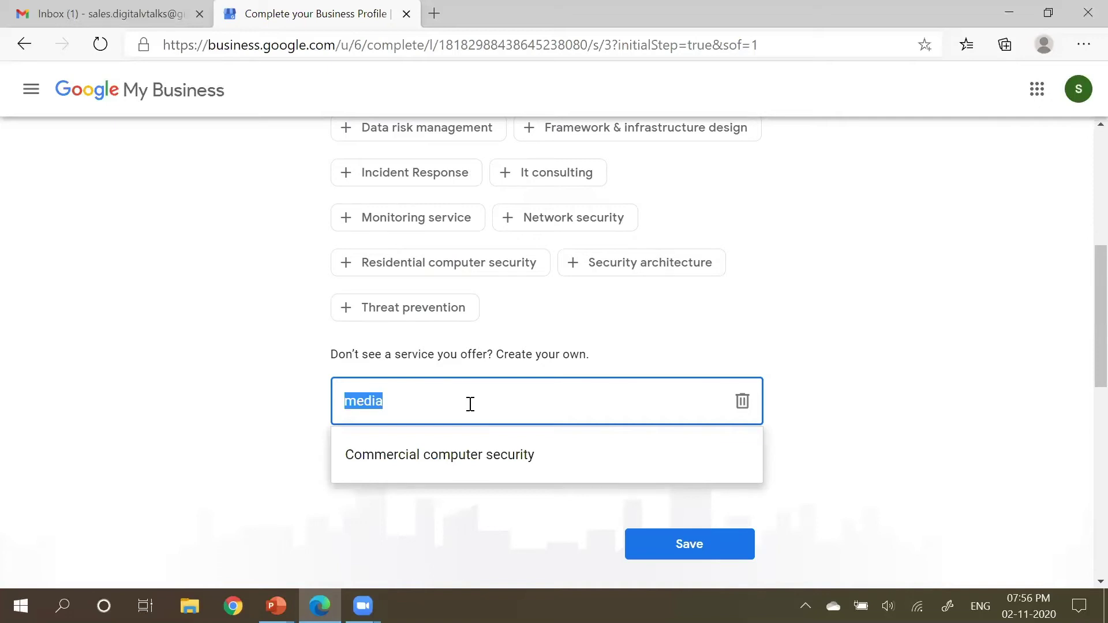
type("digital")
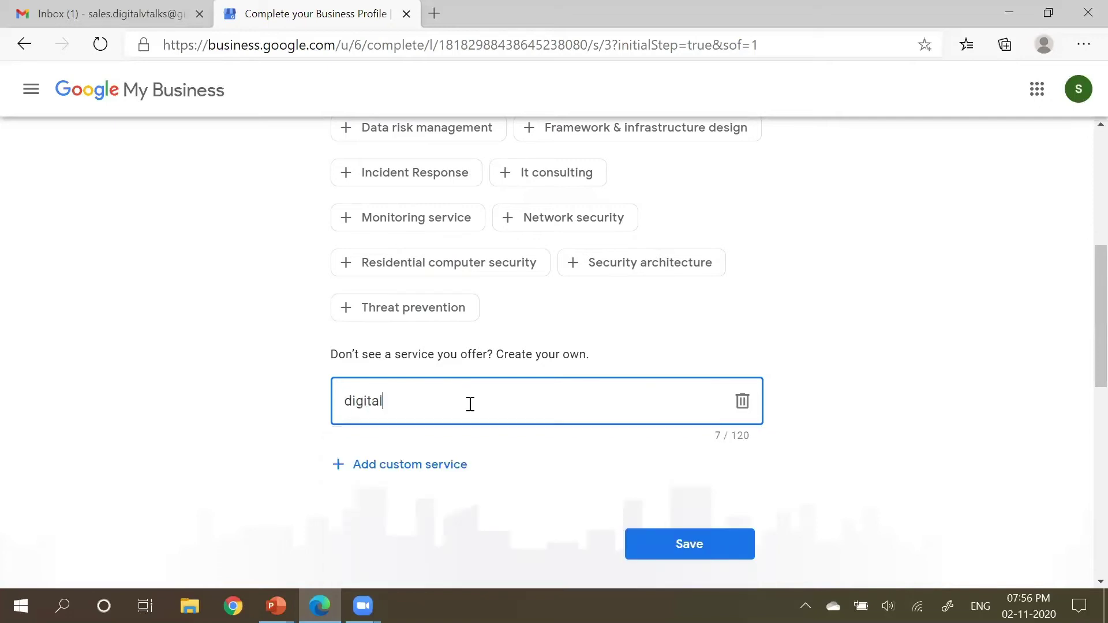
key("BackSpace")
key("BackSpace")
key("BackSpace")
key("BackSpace")
key("BackSpace")
key("BackSpace")
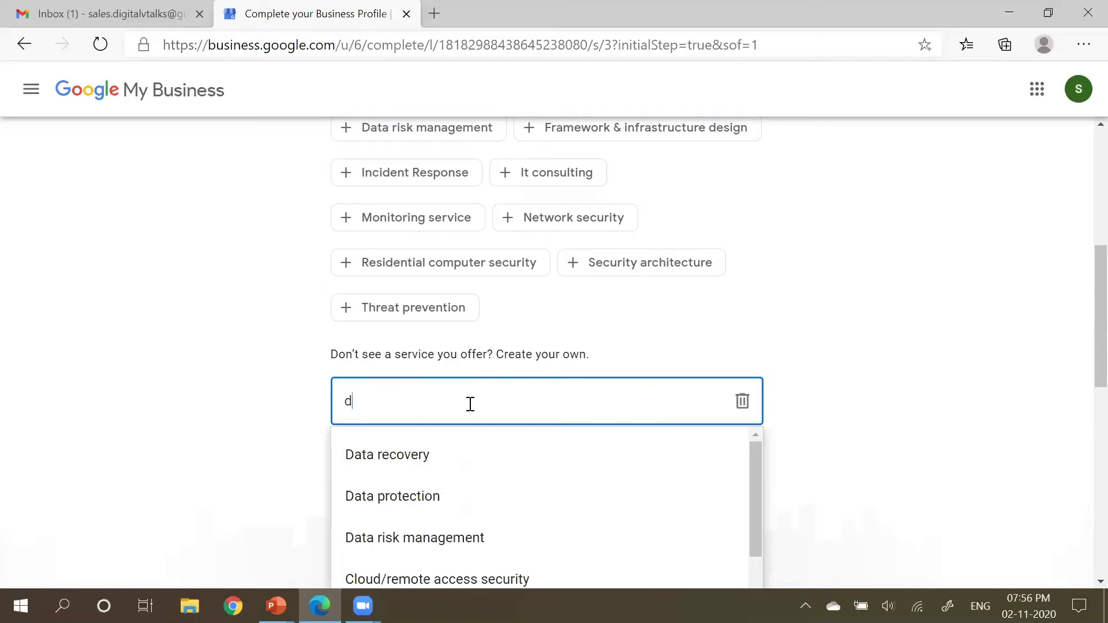
key("BackSpace")
type("c")
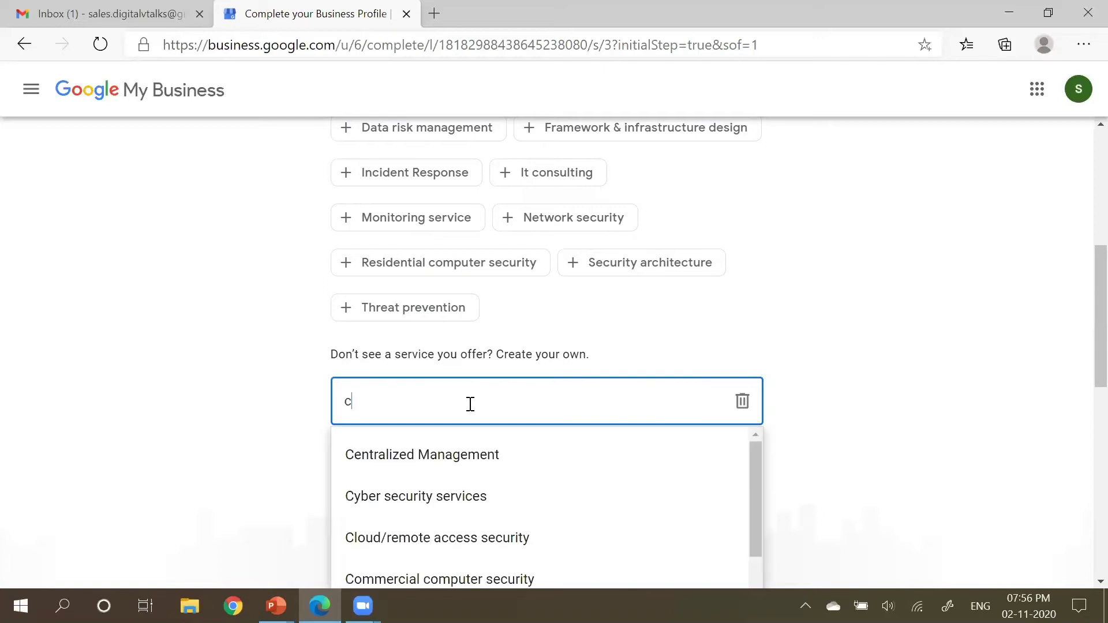
type("omputer")
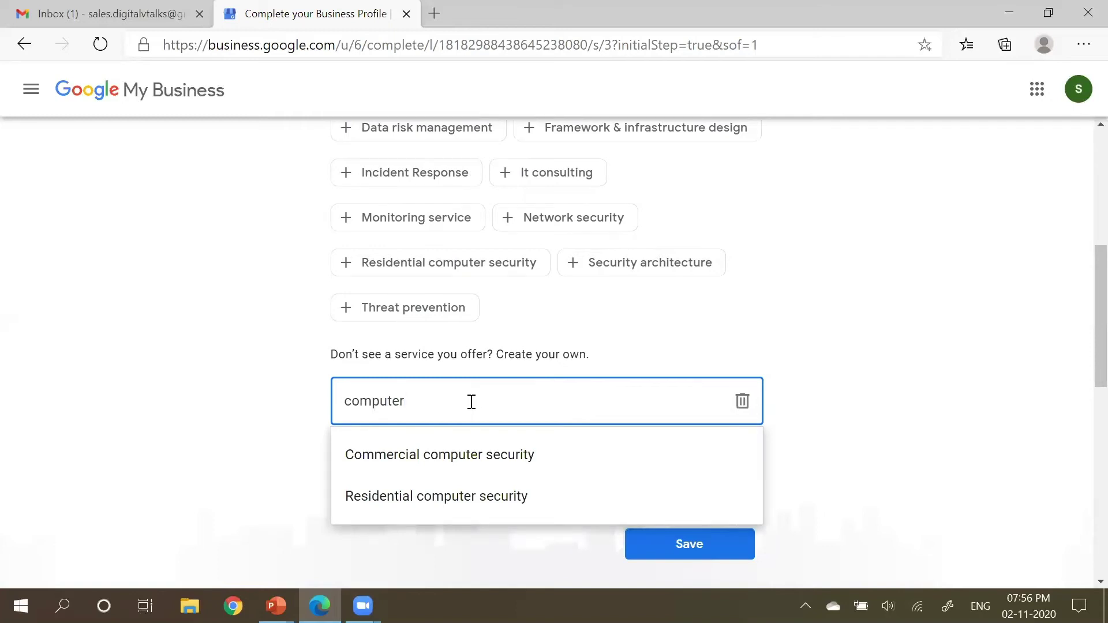
double_click(461, 394)
scroll(468, 386, "down", 2)
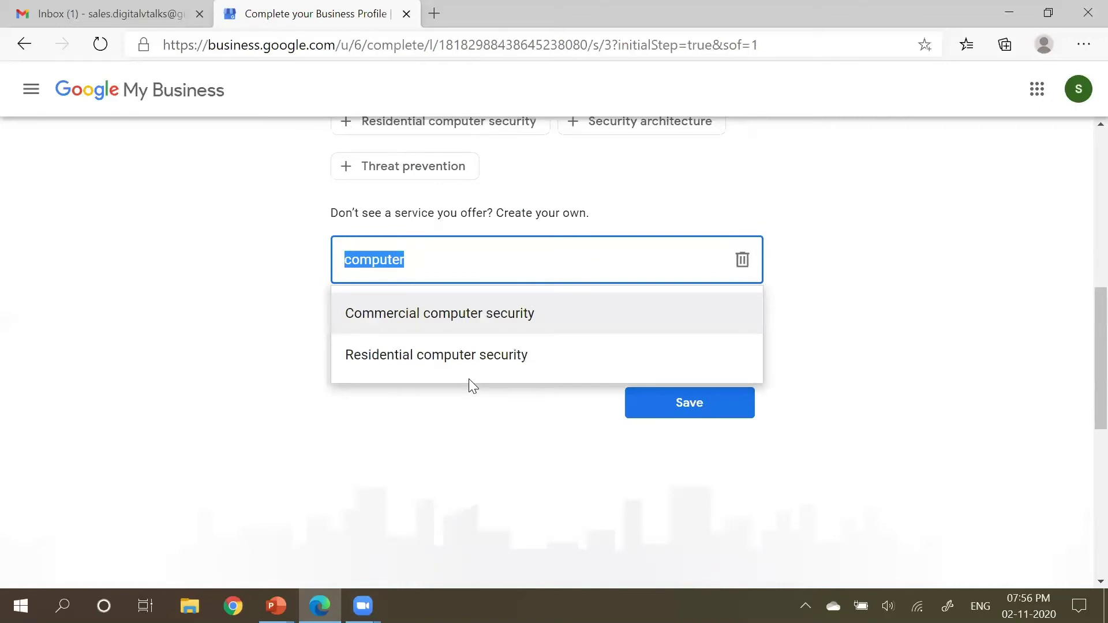
type("a")
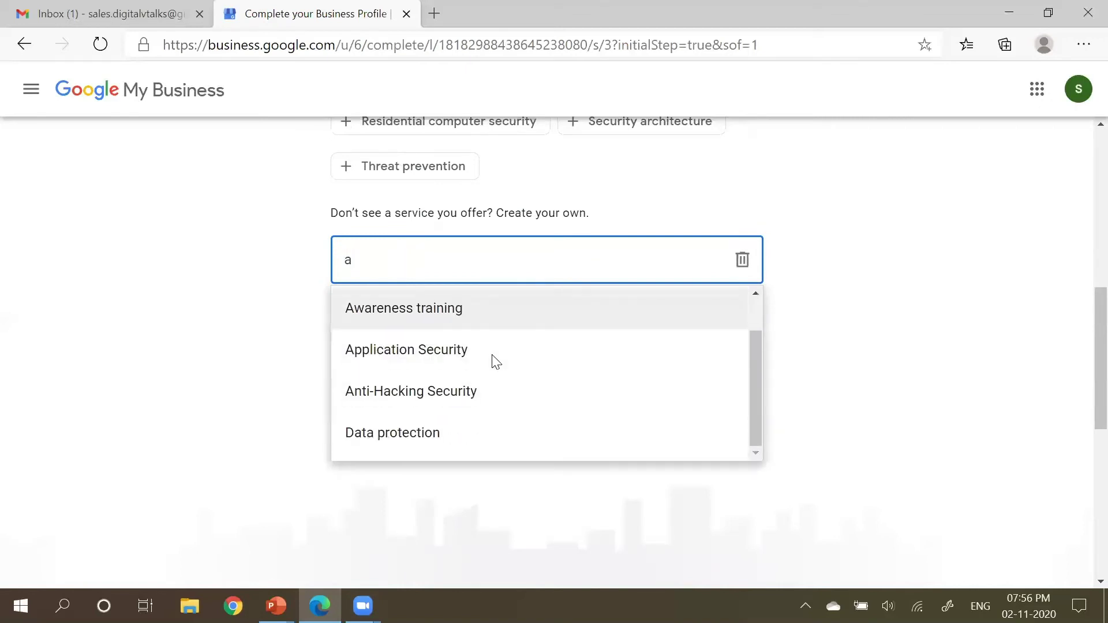
Step: Add Data protection, Data recovery and Data risk management as services and save
left_click(511, 433)
scroll(554, 420, "up", 2)
left_click(540, 231)
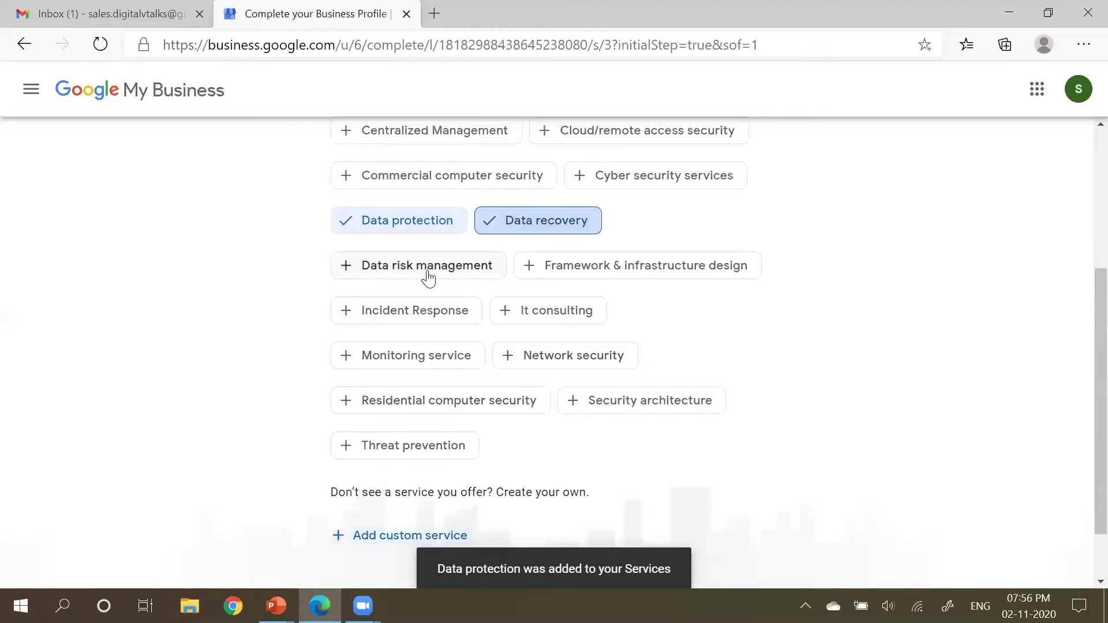
left_click(428, 273)
scroll(767, 392, "down", 1)
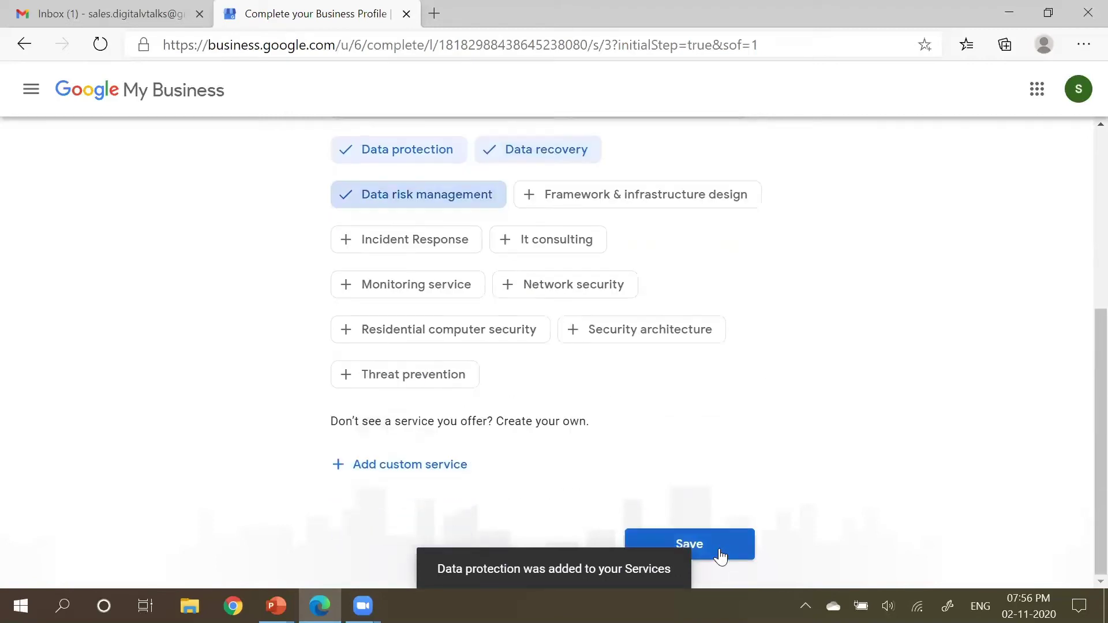
left_click(717, 554)
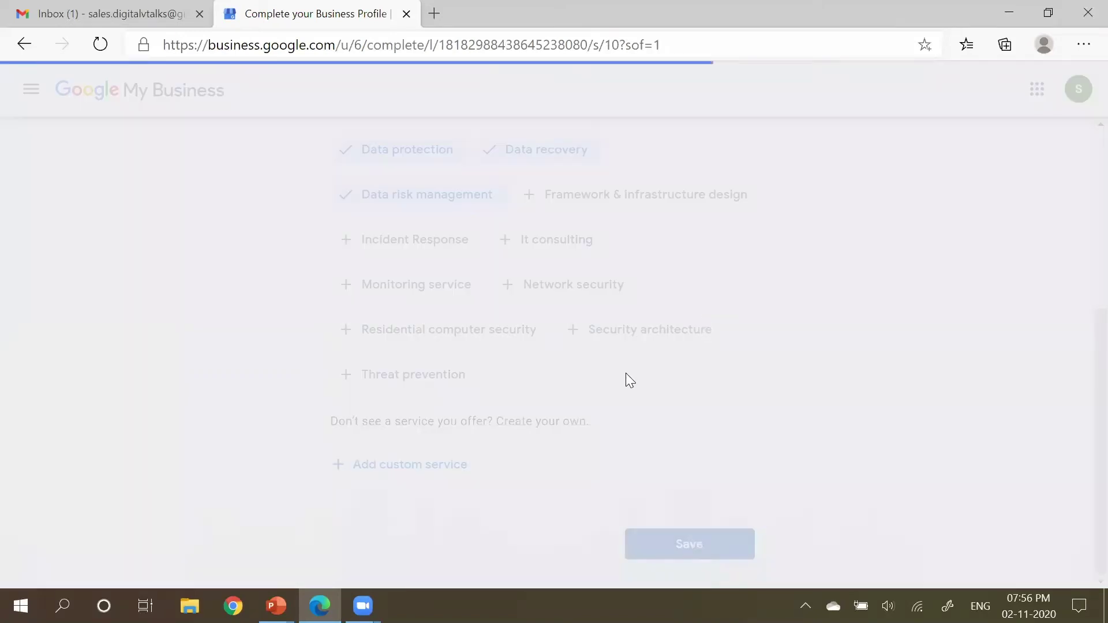
Step: Mark Monday through Friday as open days
scroll(485, 271, "down", 1)
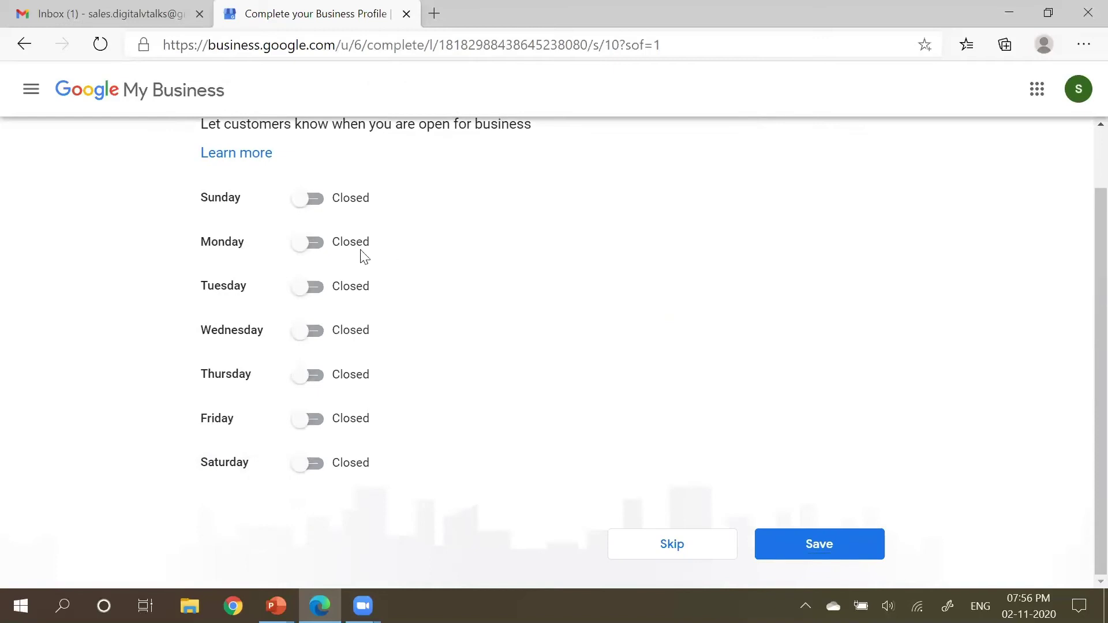
left_click(317, 247)
left_click(316, 289)
left_click(314, 331)
left_click(314, 375)
left_click(314, 420)
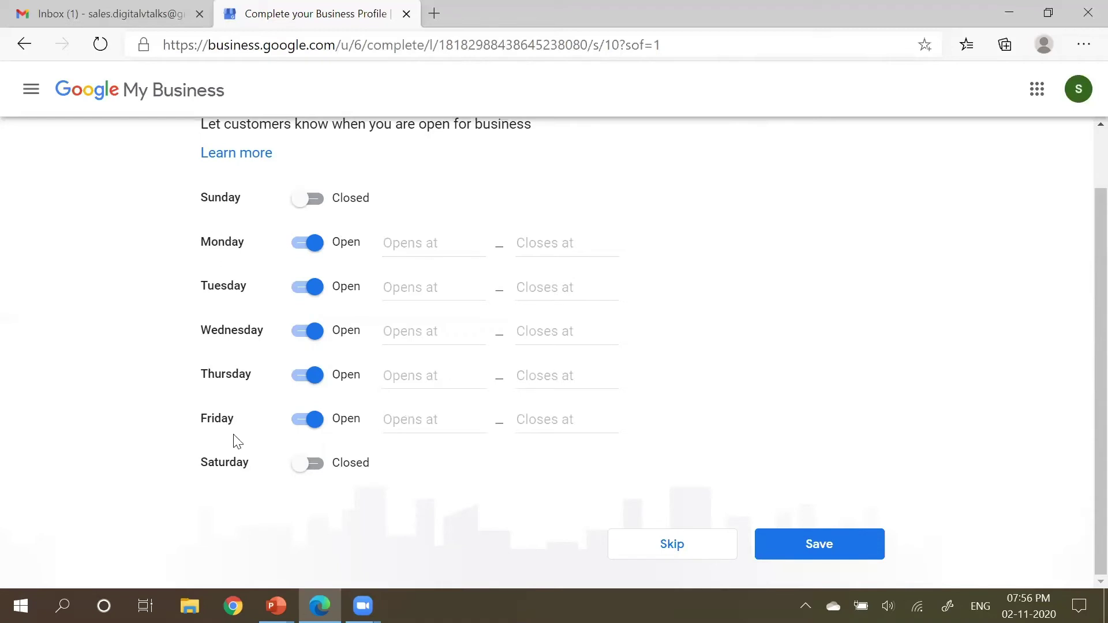
Step: Set Monday's hours to open 8:00 AM and close 5:00 PM
left_click(426, 248)
scroll(445, 354, "down", 3)
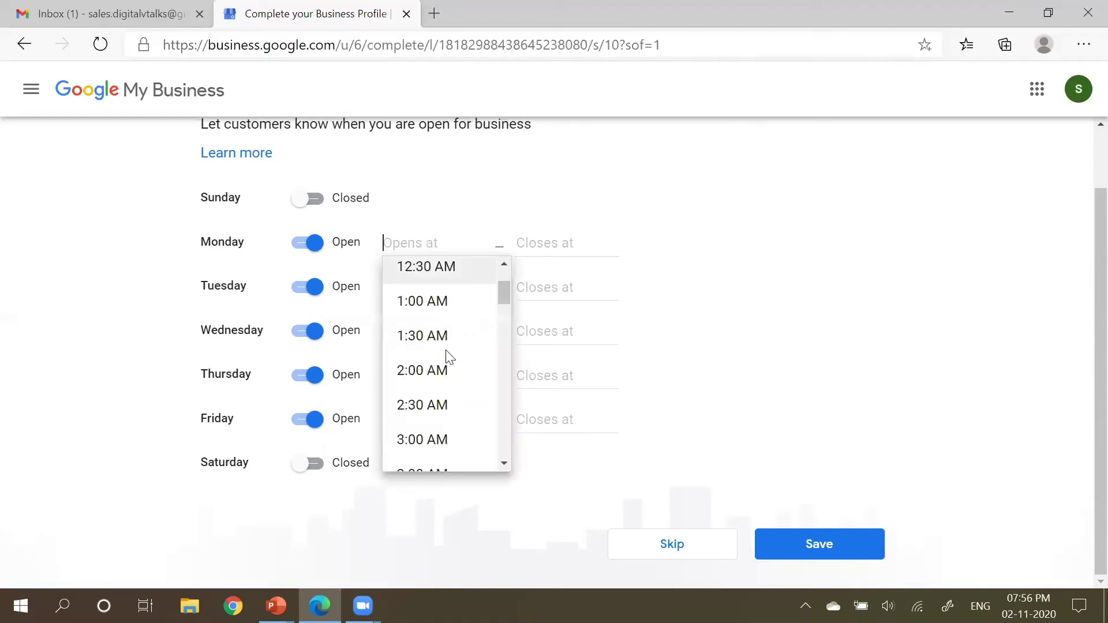
scroll(445, 353, "down", 5)
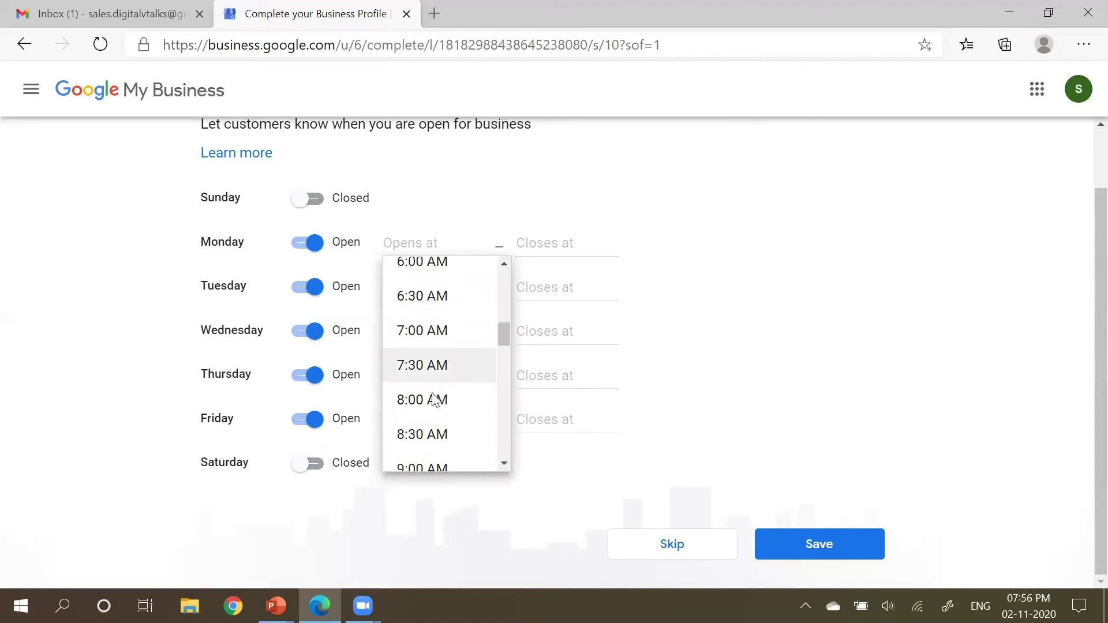
left_click(442, 396)
left_click(549, 243)
scroll(594, 358, "down", 5)
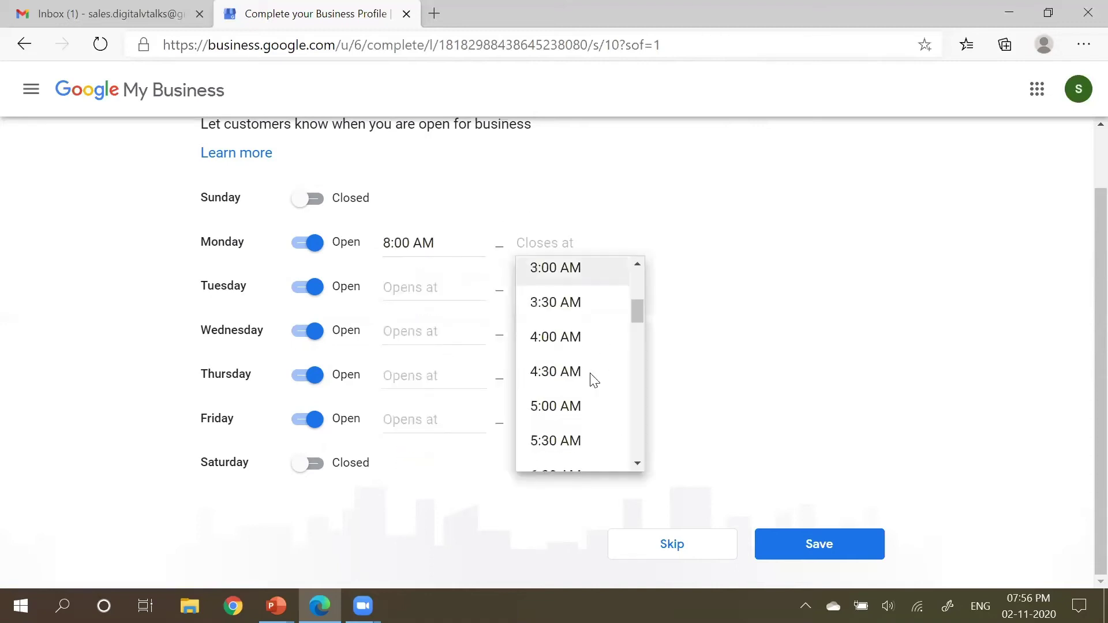
left_click(582, 354)
left_click_drag(556, 242, 546, 243)
type("PM")
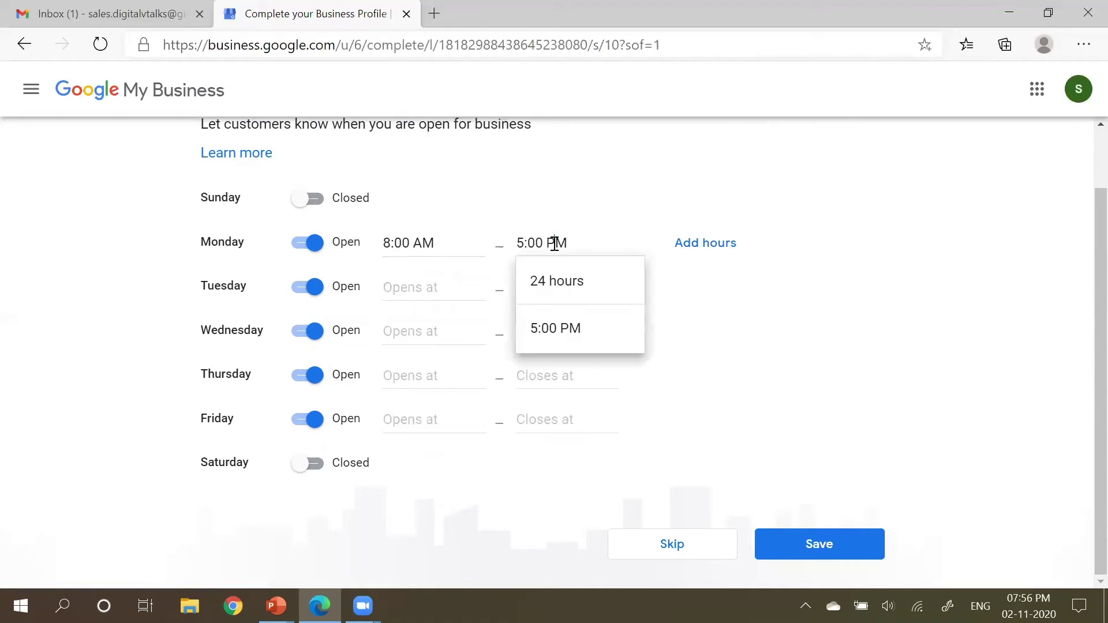
Step: Copy Monday's time and paste it into the Tuesday–Friday closing-time fields
left_click(451, 241)
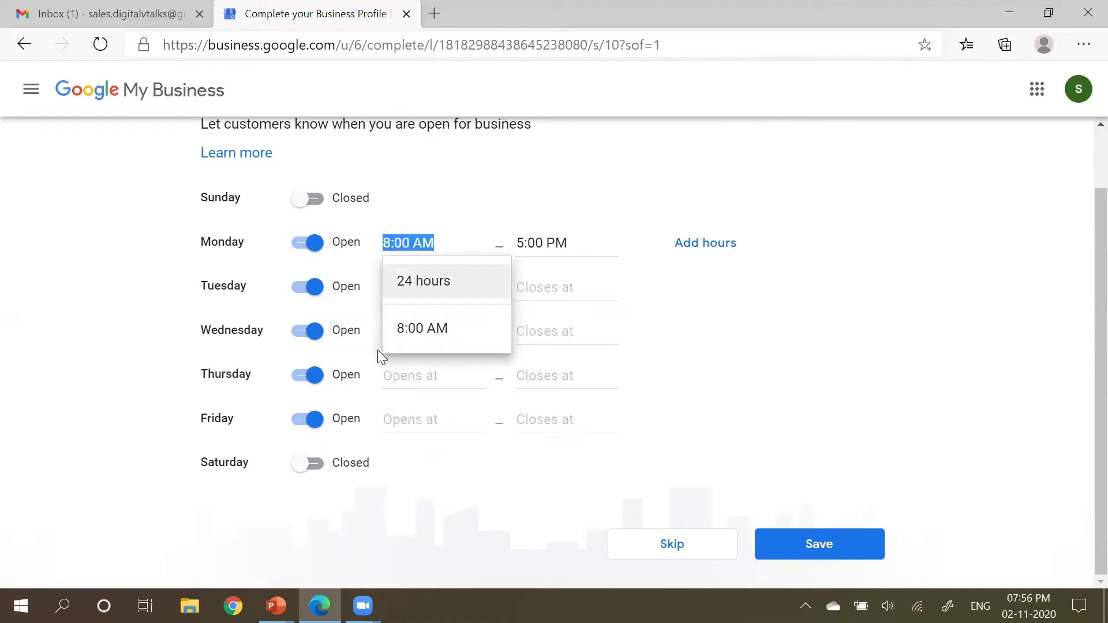
left_click(422, 421)
left_click(405, 332)
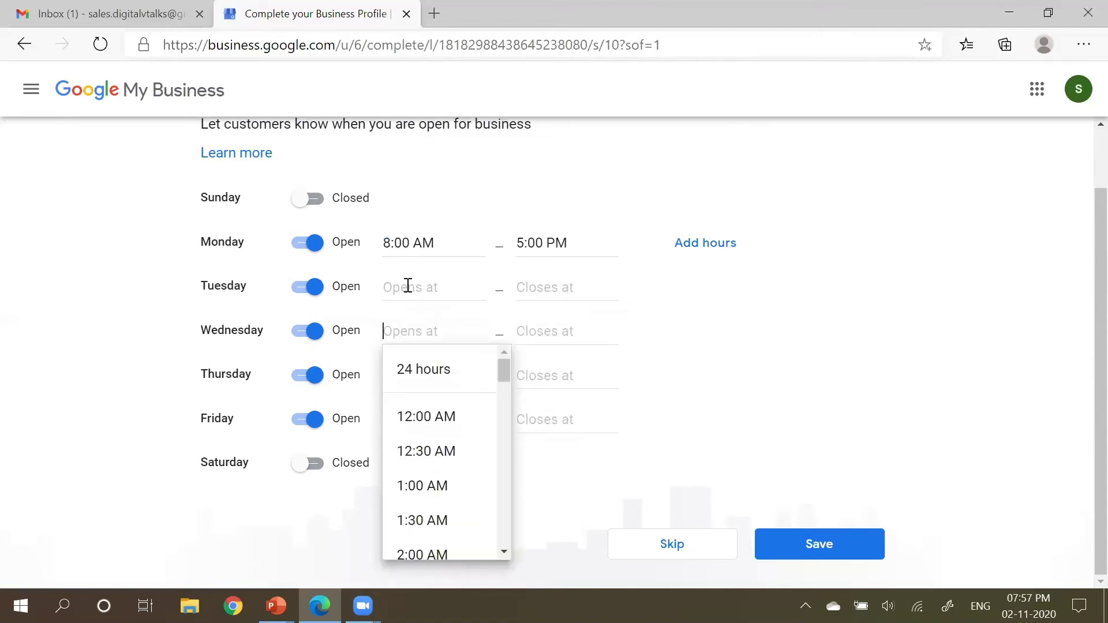
left_click(388, 284)
left_click(565, 243)
type("8:00 AM")
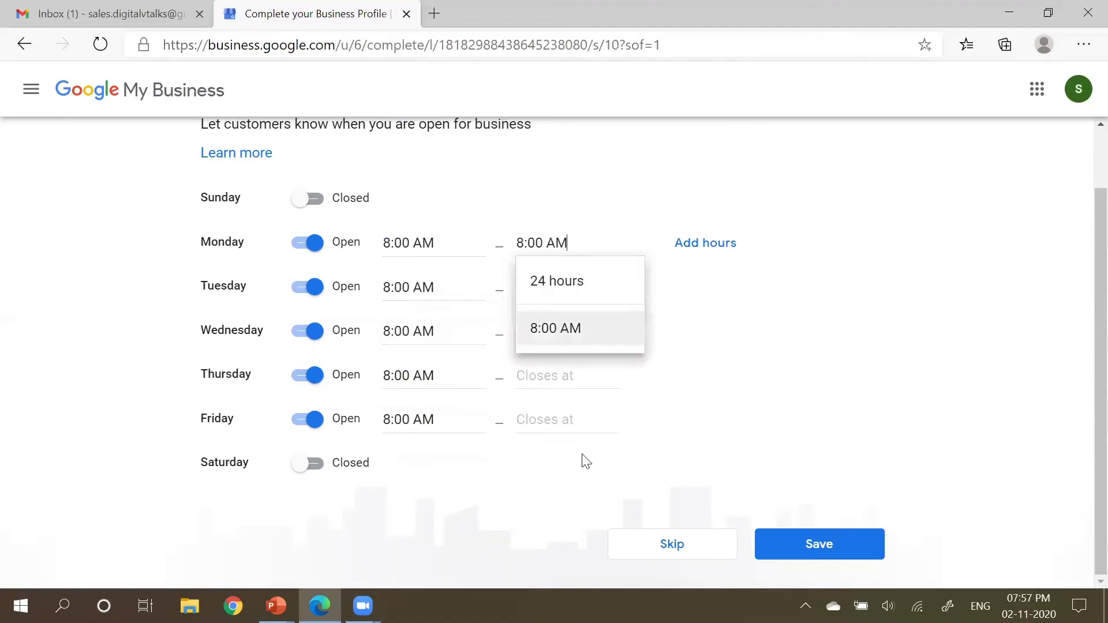
left_click(549, 421)
left_click(557, 375)
type("8:00 AM")
left_click(548, 331)
type("8:00 AM")
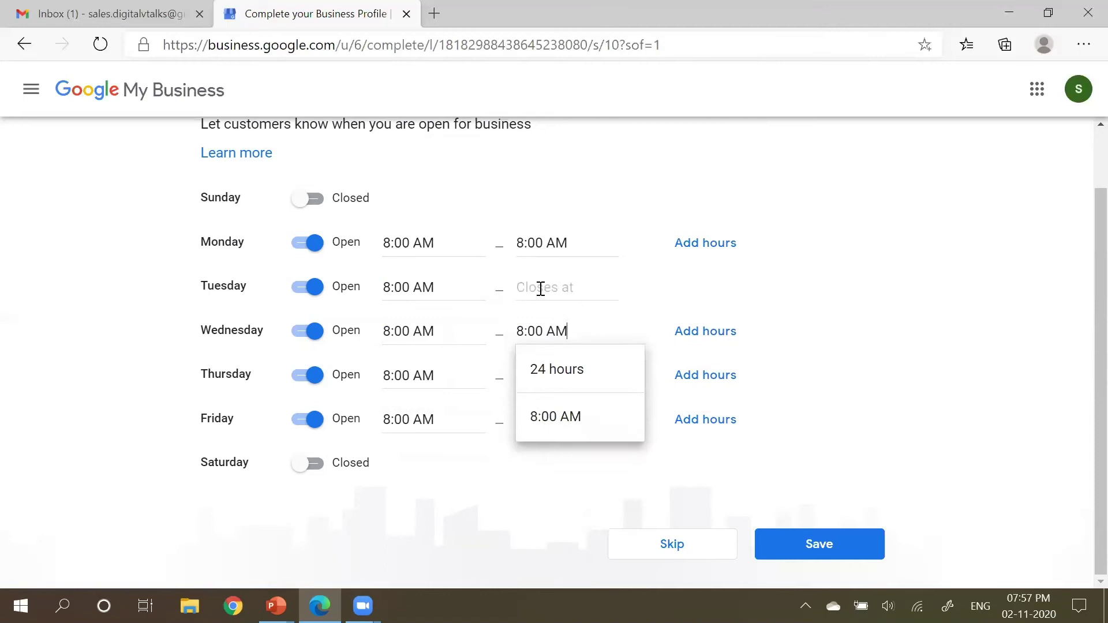
left_click(539, 288)
type("8:00 AM")
left_click(471, 512)
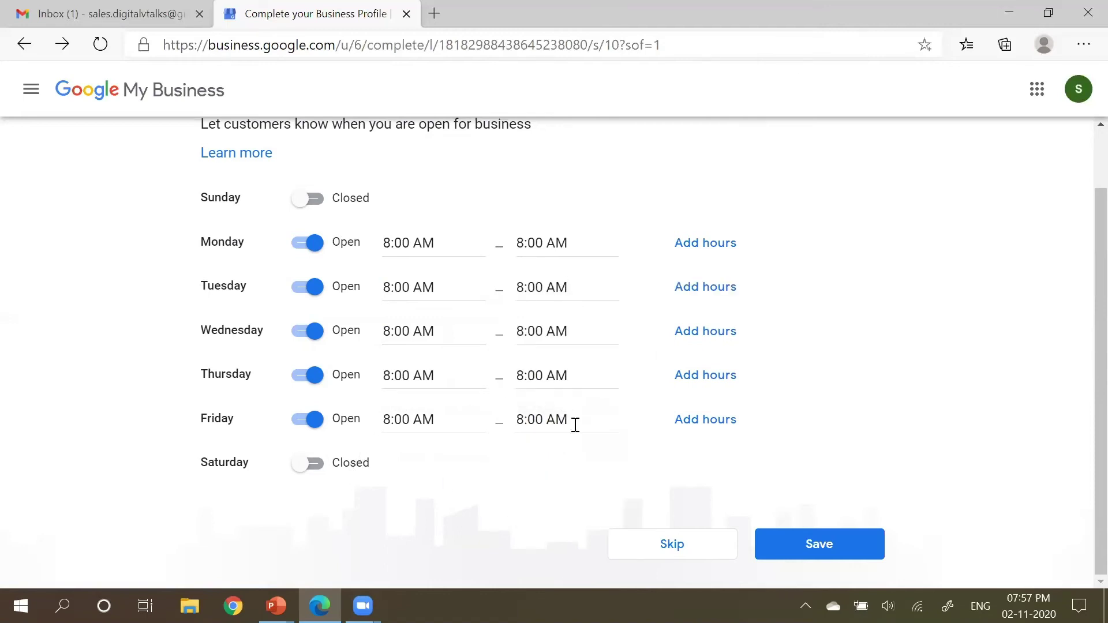
Step: Re-enter 5:00 PM as Monday's closing time
double_click(548, 241)
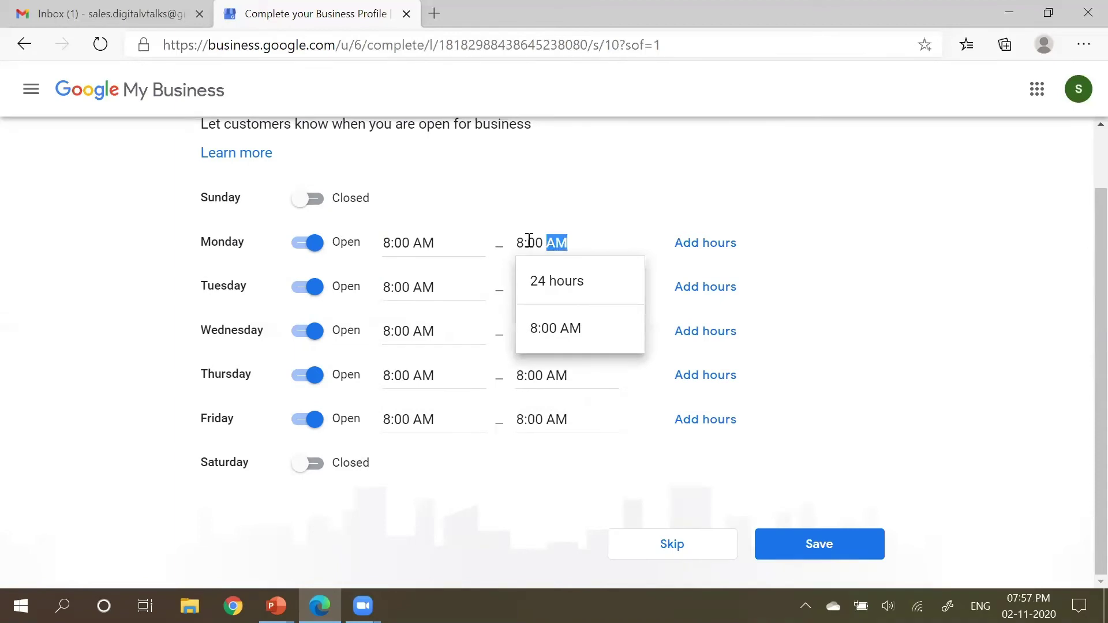
triple_click(548, 243)
type("5:")
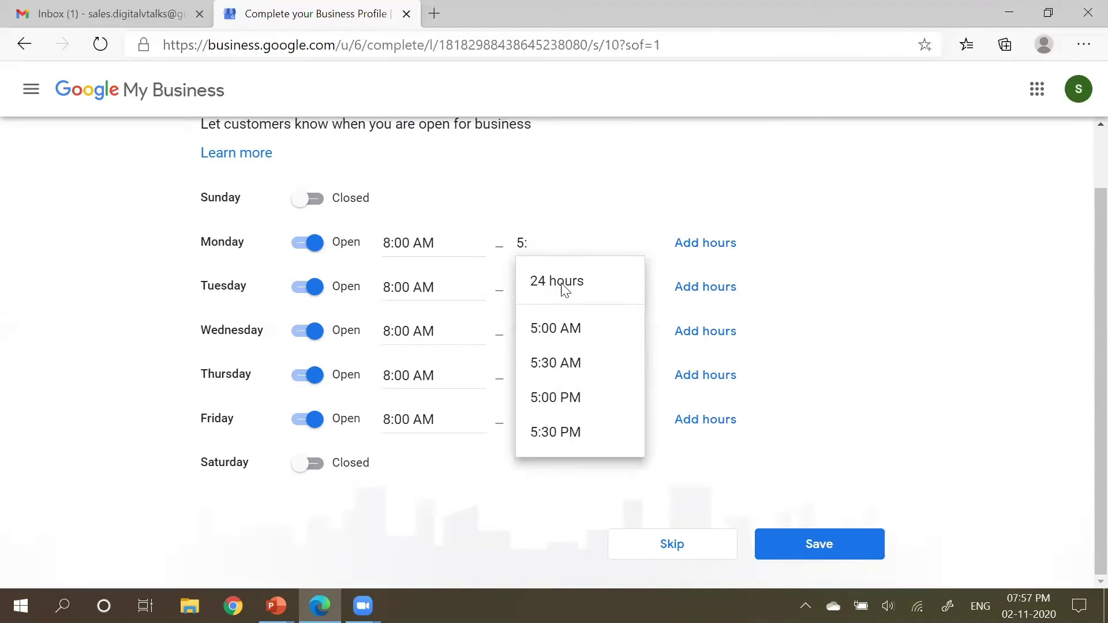
left_click(577, 411)
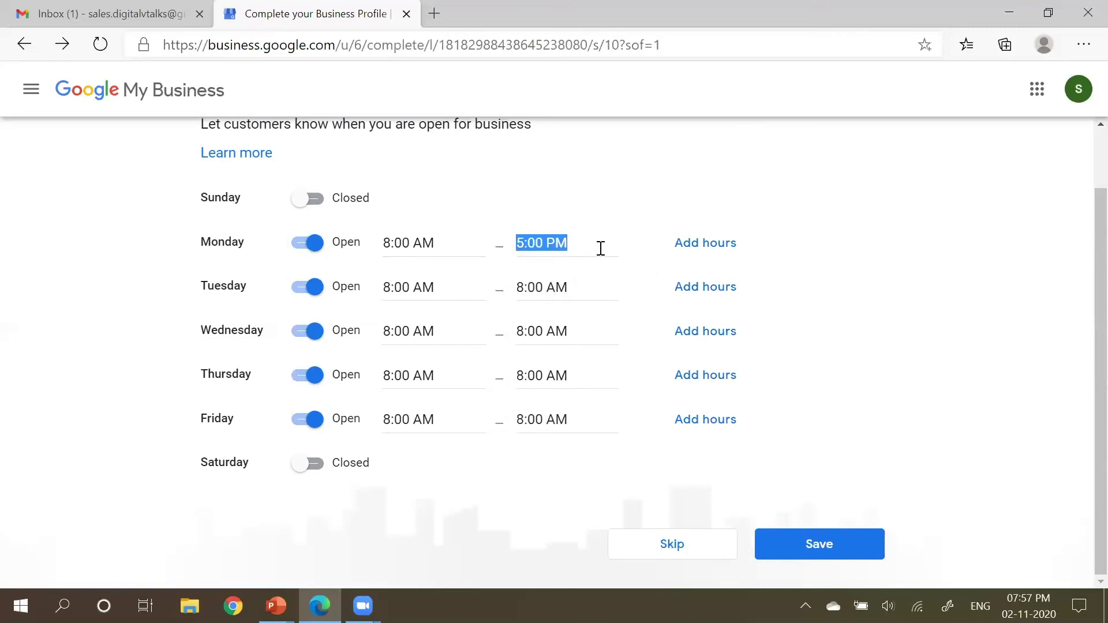
Step: Paste 5:00 PM into the Tuesday through Friday closing times
left_click(543, 418)
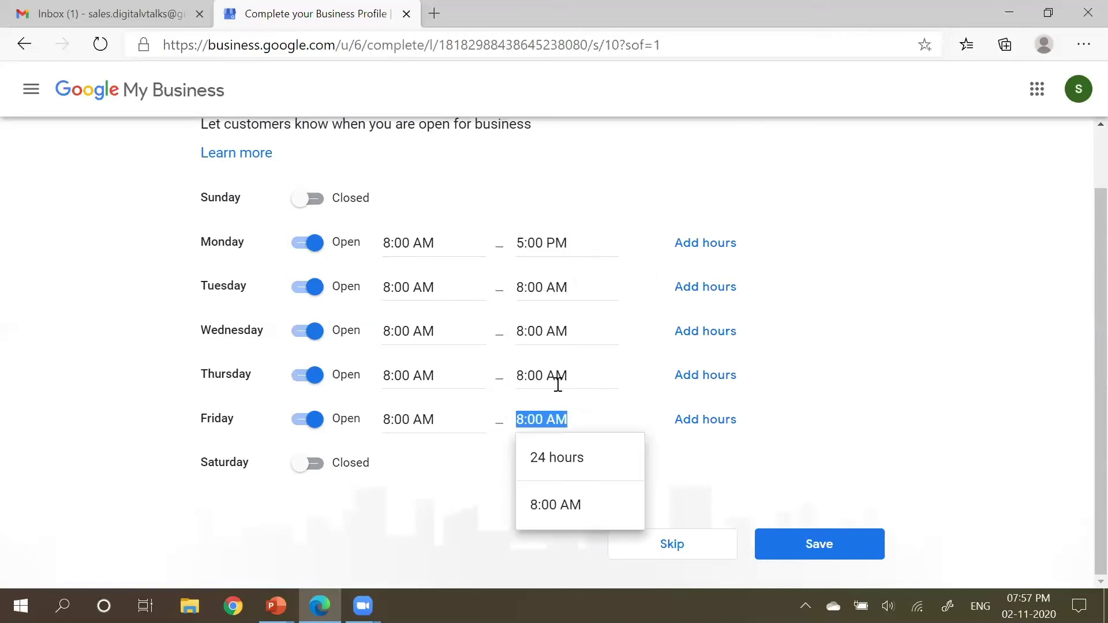
left_click(540, 376)
type("5:00 PM")
left_click(548, 335)
key("ctrl+shift+Left")
key("ctrl+shift+Left")
type("5:00 PM")
left_click(539, 289)
key("ctrl+shift+Left")
key("ctrl+shift+Left")
type("5:00 PM")
left_click(600, 444)
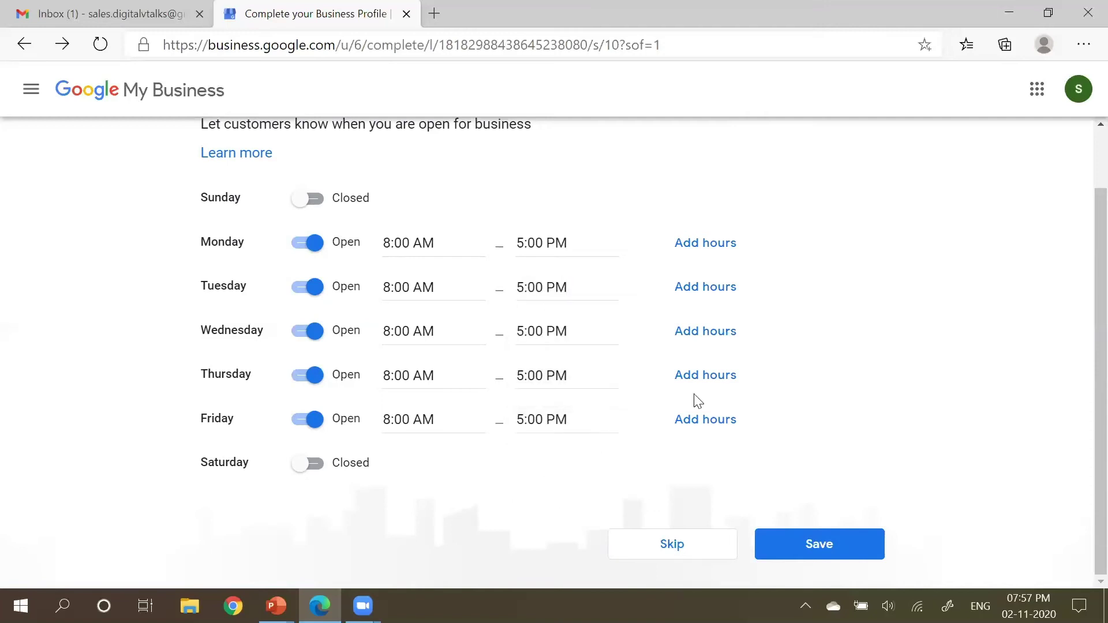
Step: Add a second Friday opening period from 6:00 PM to 7:30 PM
left_click(716, 418)
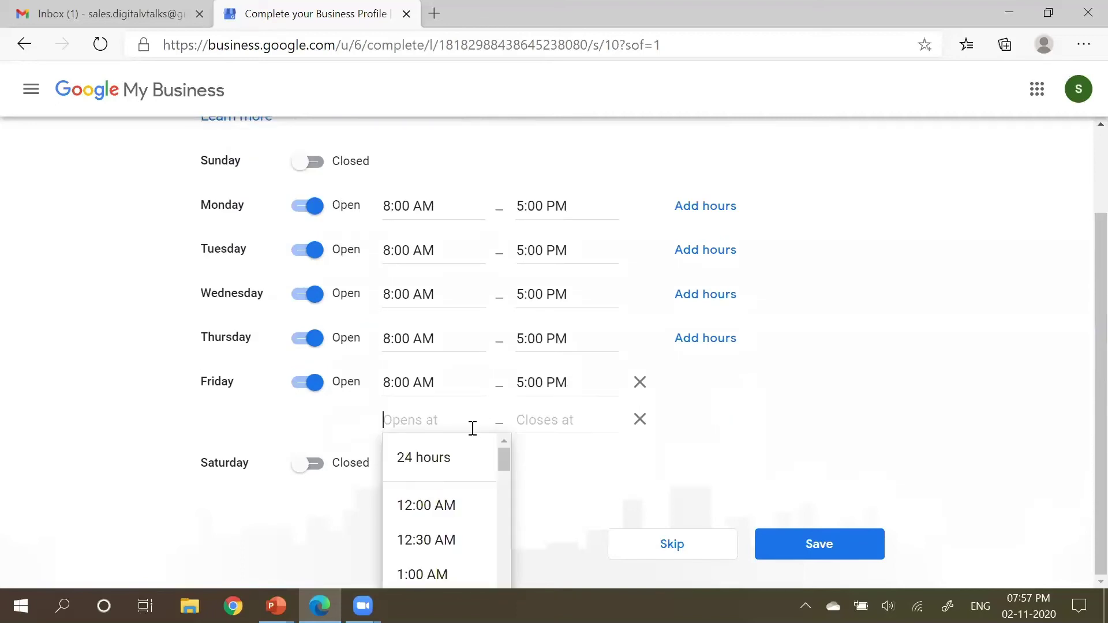
scroll(456, 491, "down", 10)
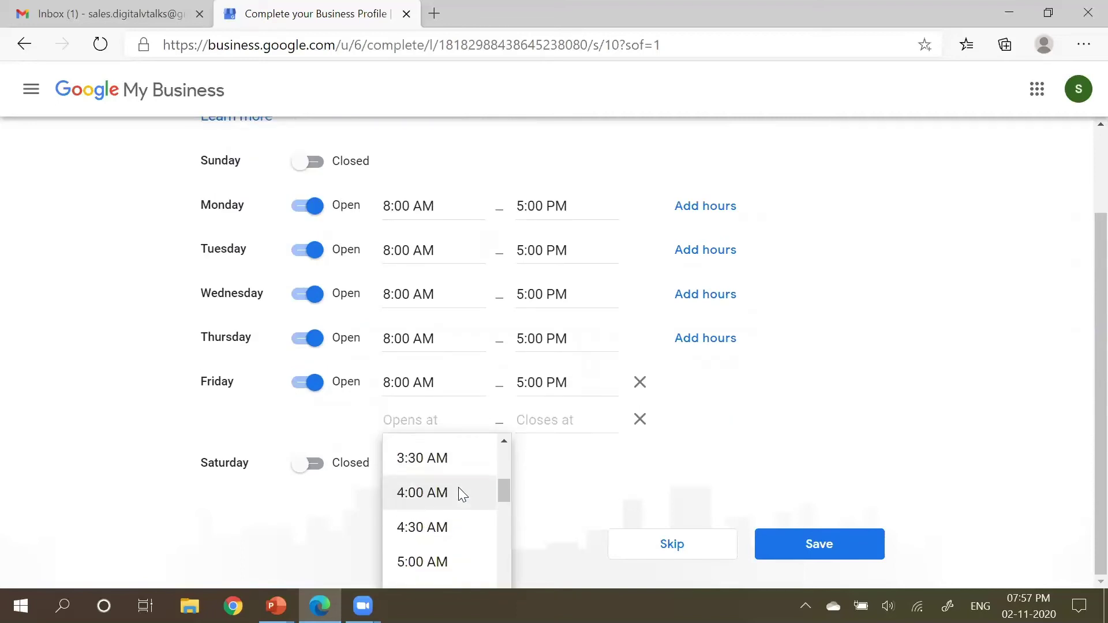
scroll(460, 490, "down", 8)
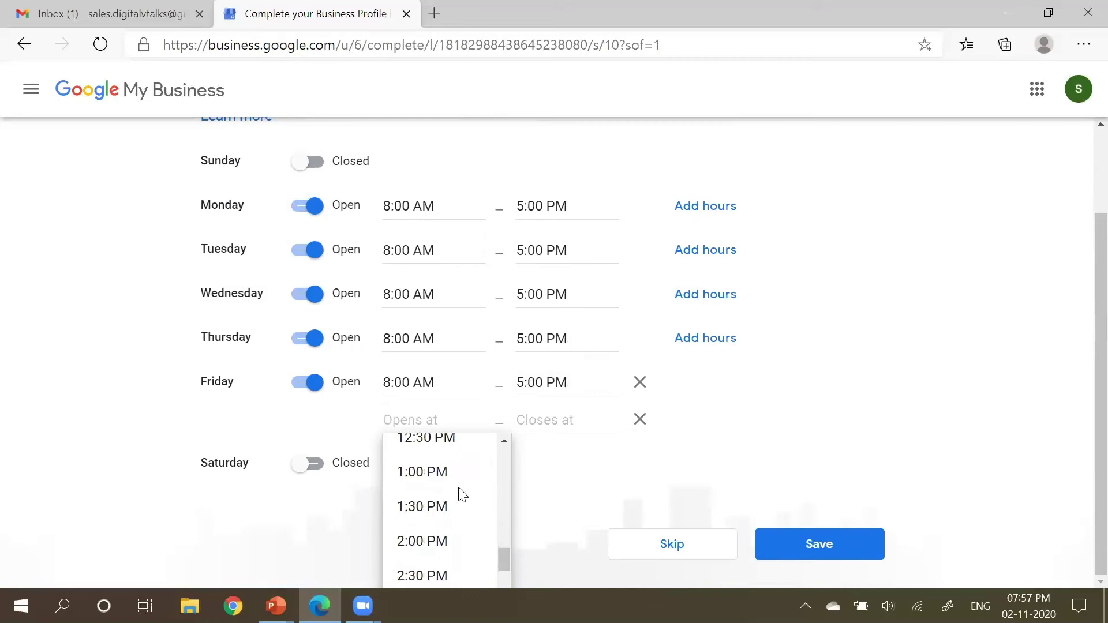
scroll(460, 490, "down", 5)
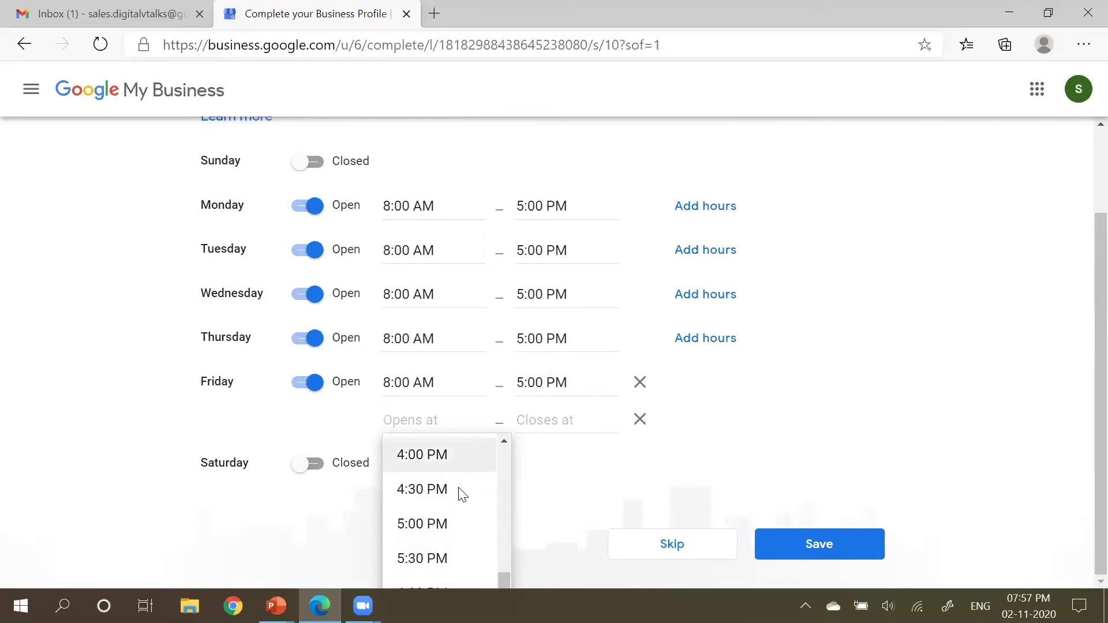
left_click(429, 530)
left_click(543, 421)
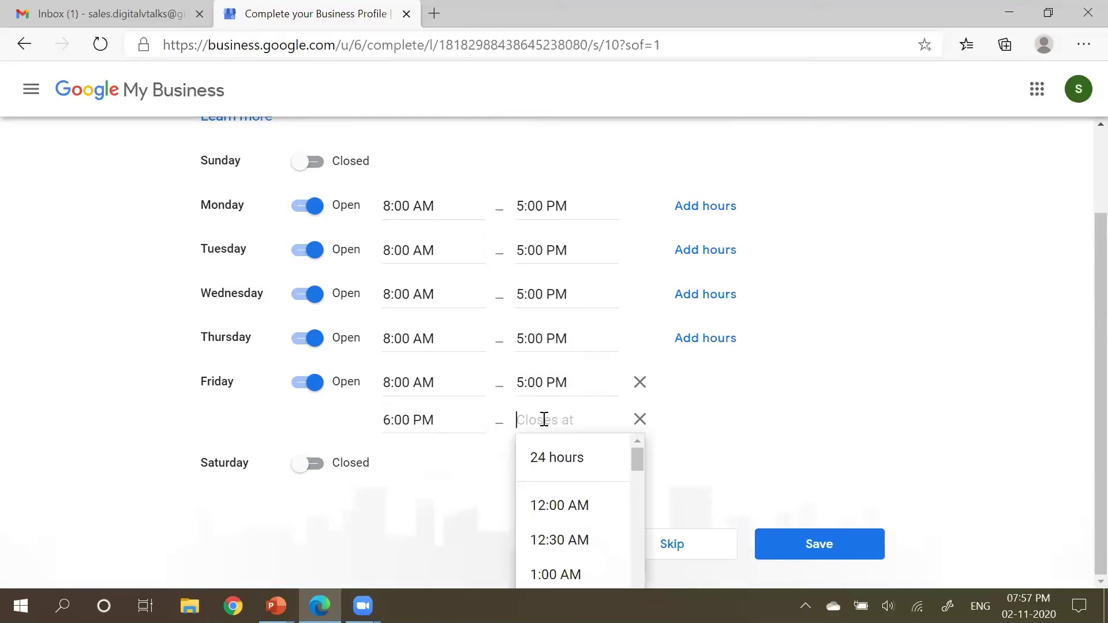
scroll(583, 519, "down", 3)
scroll(584, 520, "down", 10)
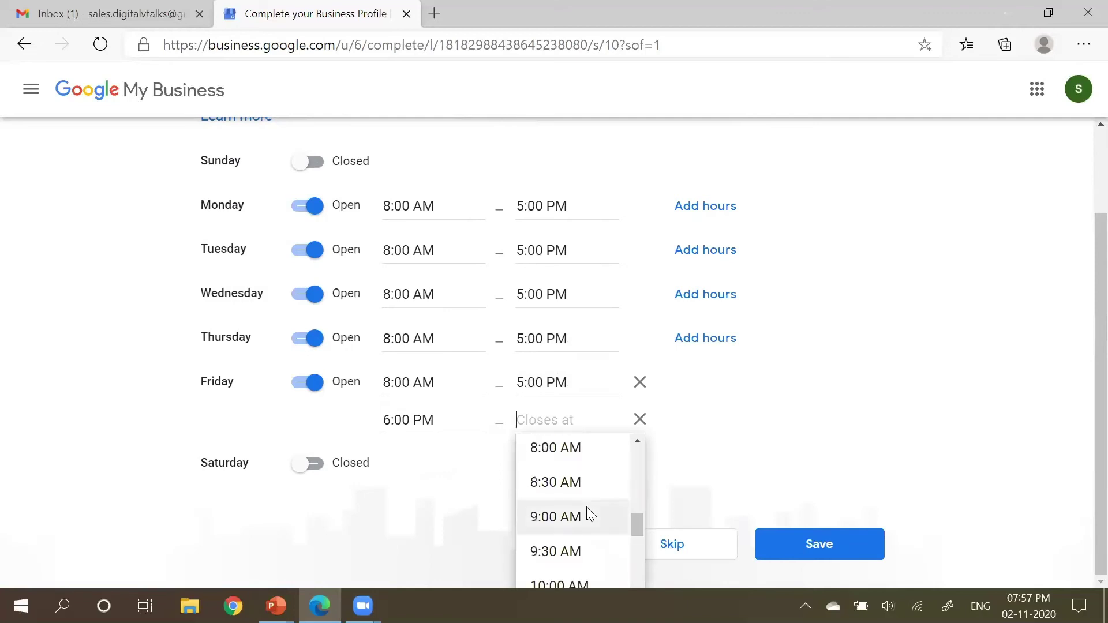
scroll(590, 513, "down", 6)
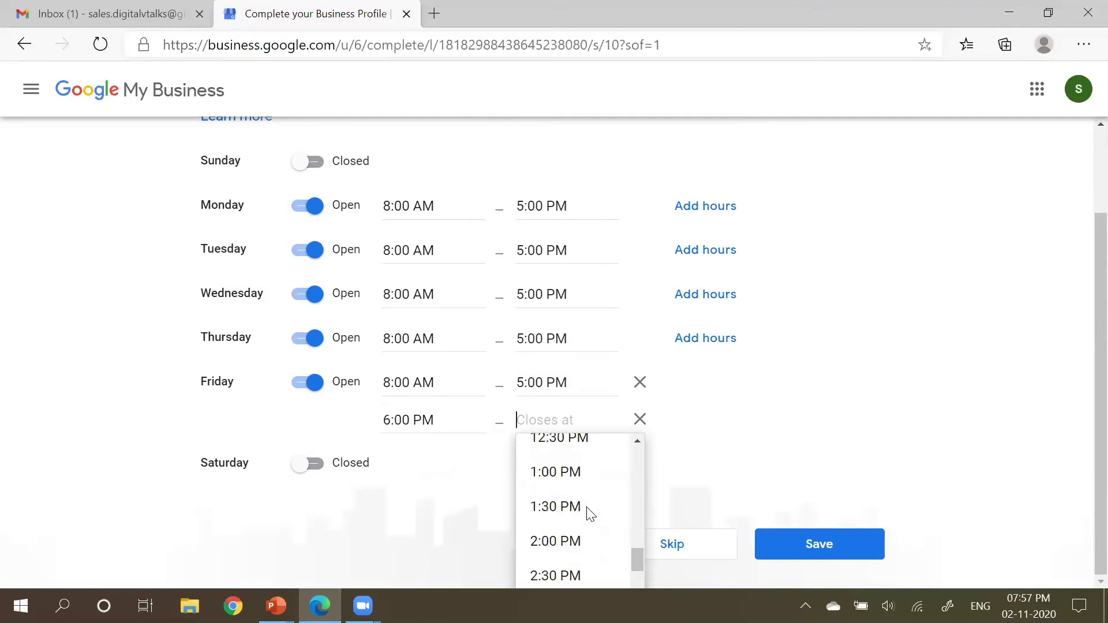
scroll(590, 513, "down", 6)
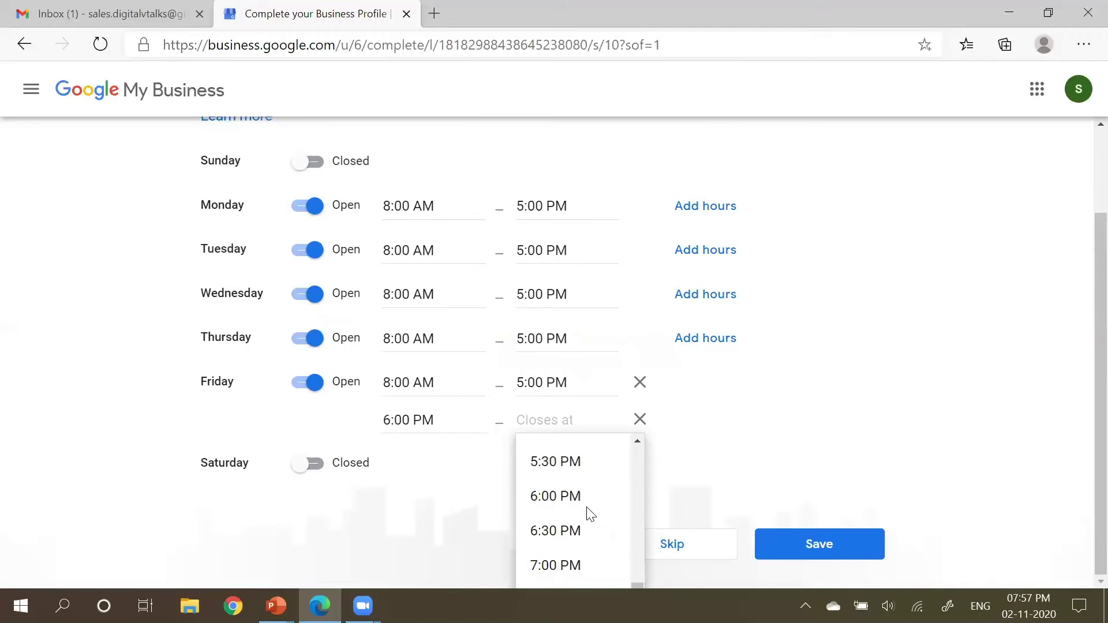
left_click(556, 509)
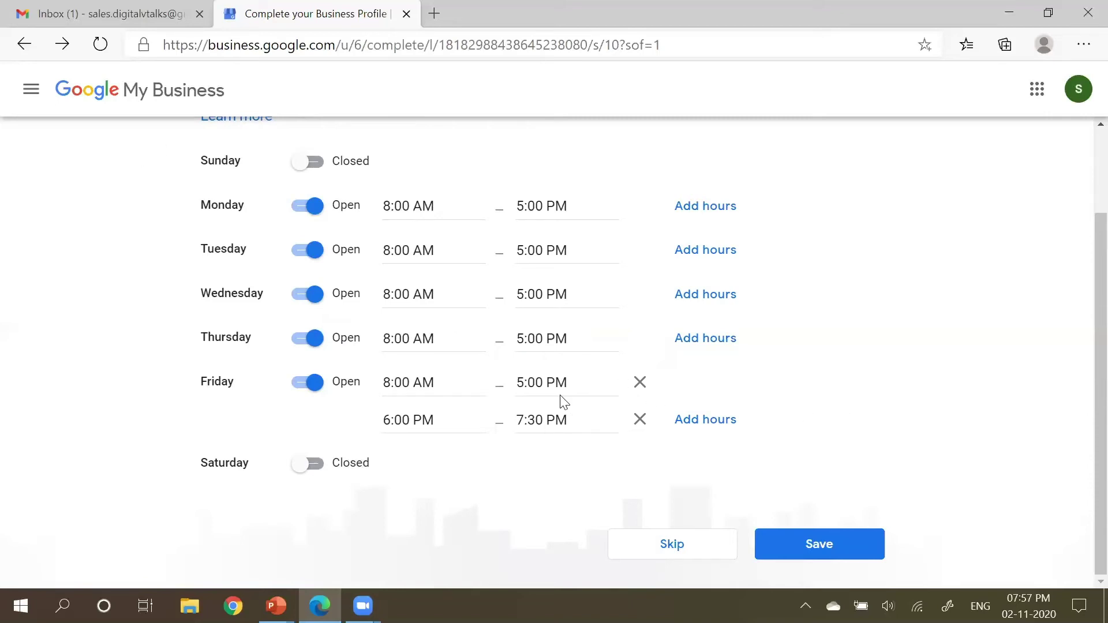
Step: Save the weekly business hours
scroll(564, 402, "up", 1)
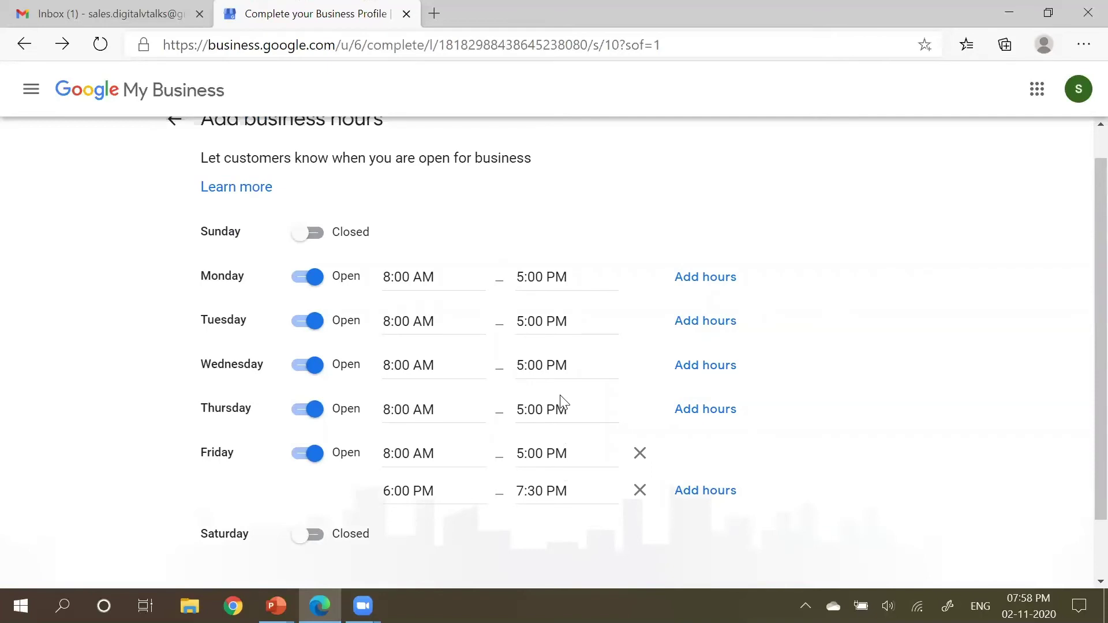
scroll(718, 410, "down", 1)
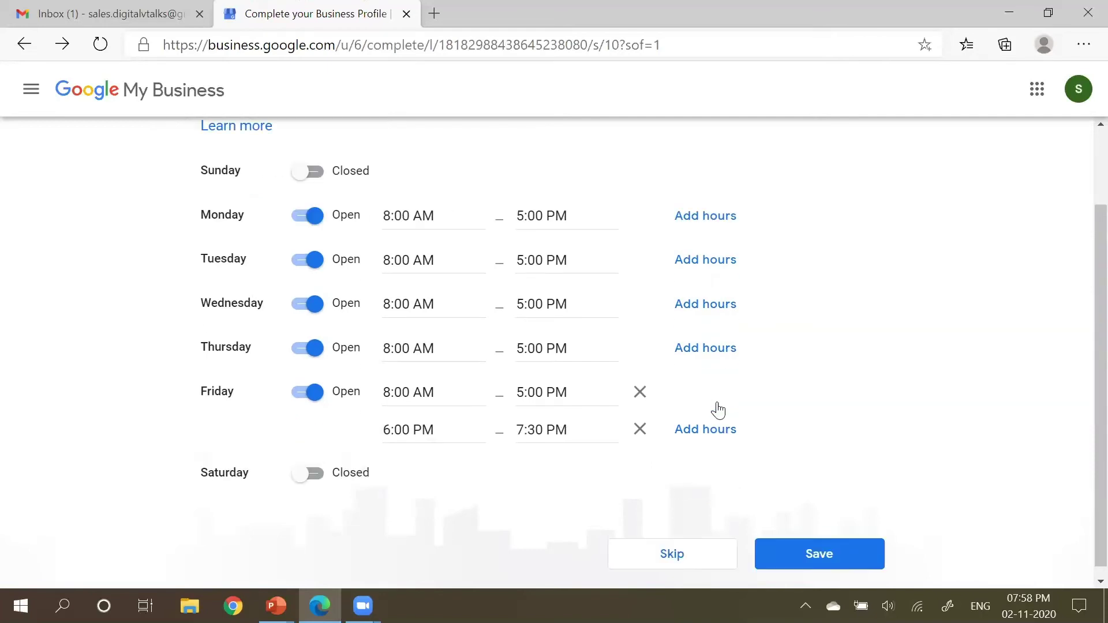
left_click(832, 549)
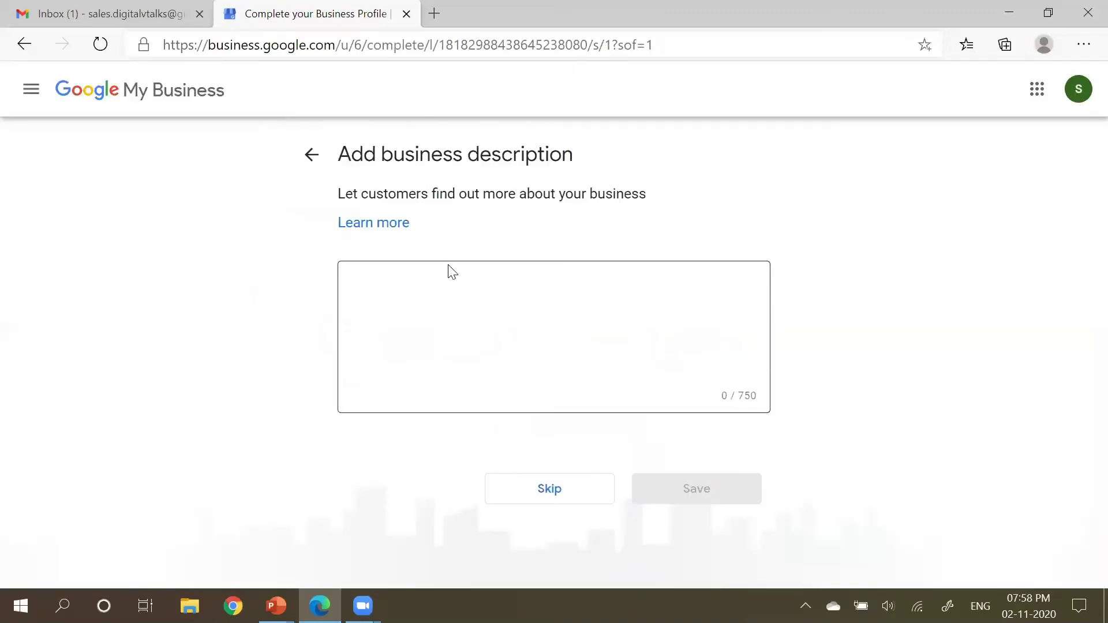
Step: Replace a mistyped start with 'DigitalVTalks provides a wide range of Social Media Activities…' as the description
left_click(450, 295)
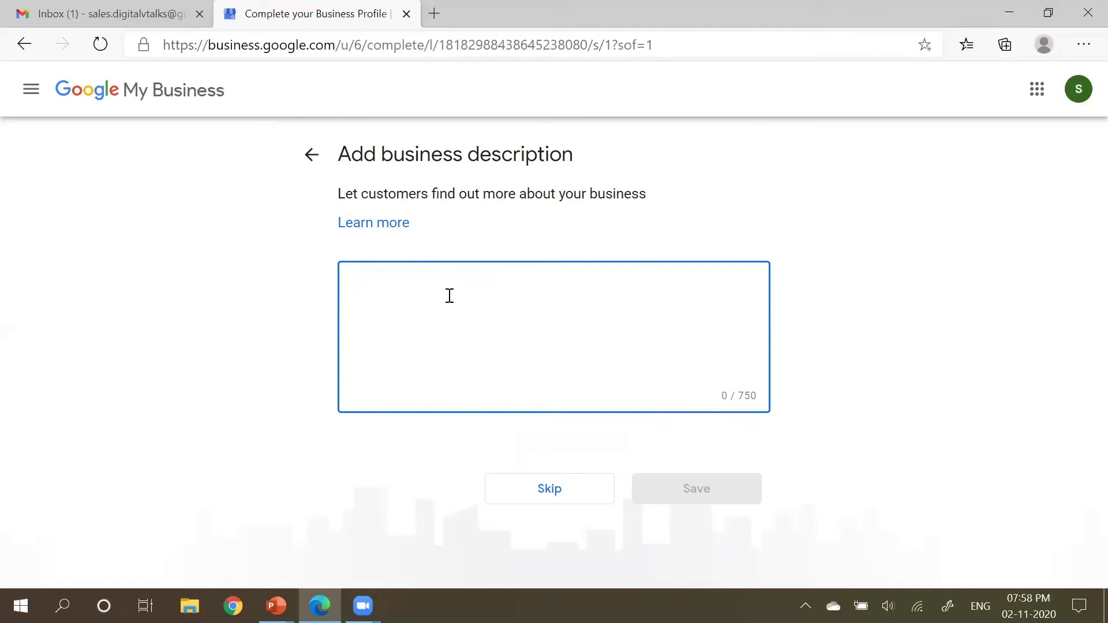
type("I prov")
key("ctrl+a")
type("Digital")
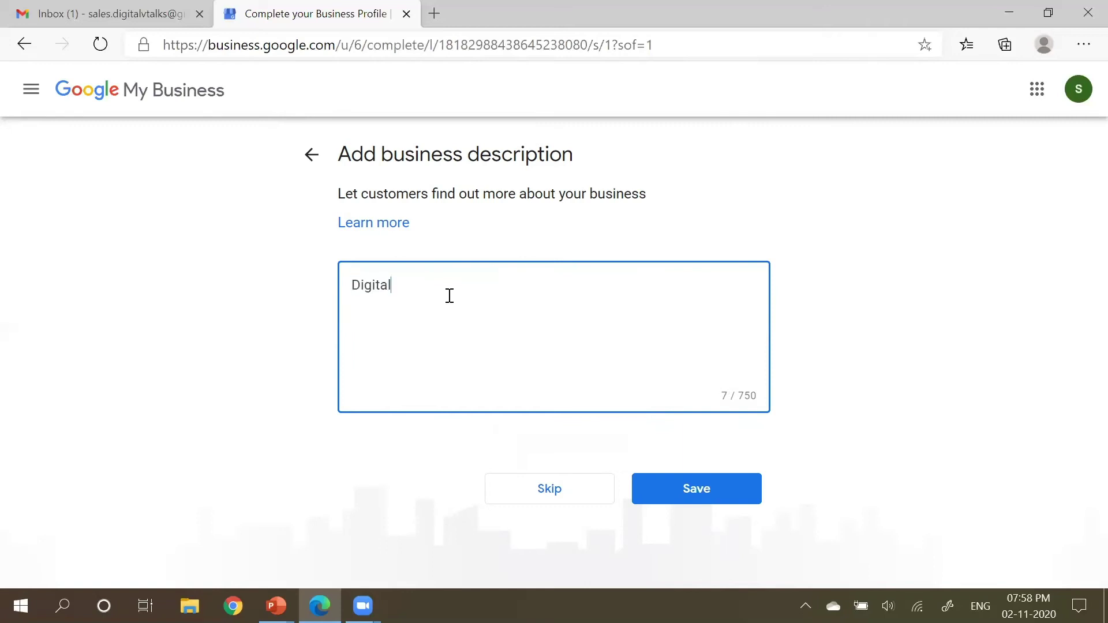
type("VTalks provides a w")
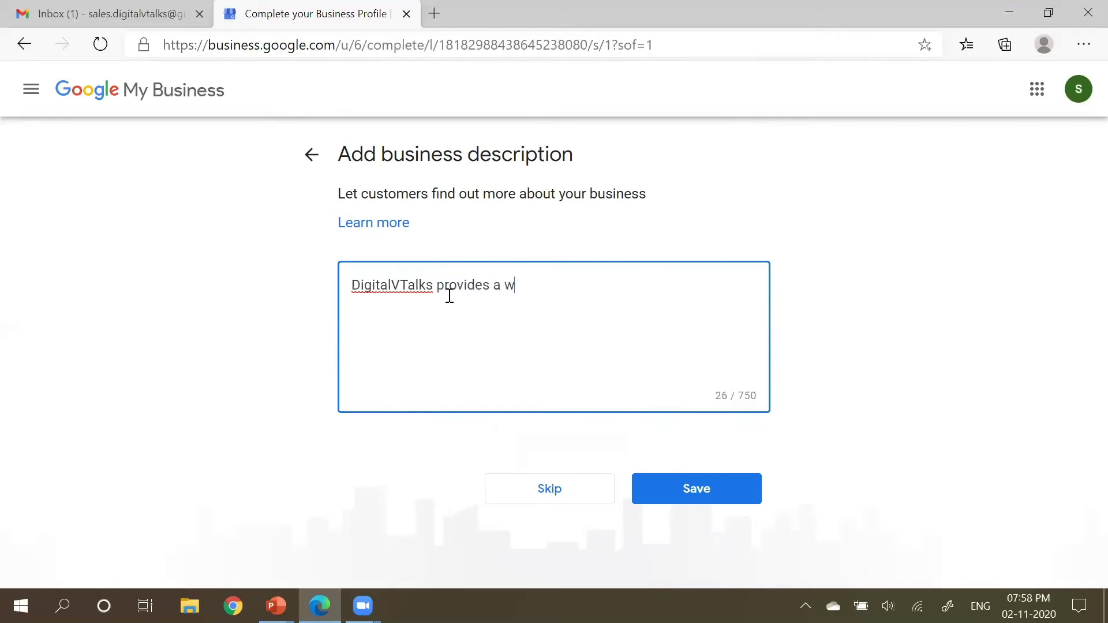
type("ide range of Social Me")
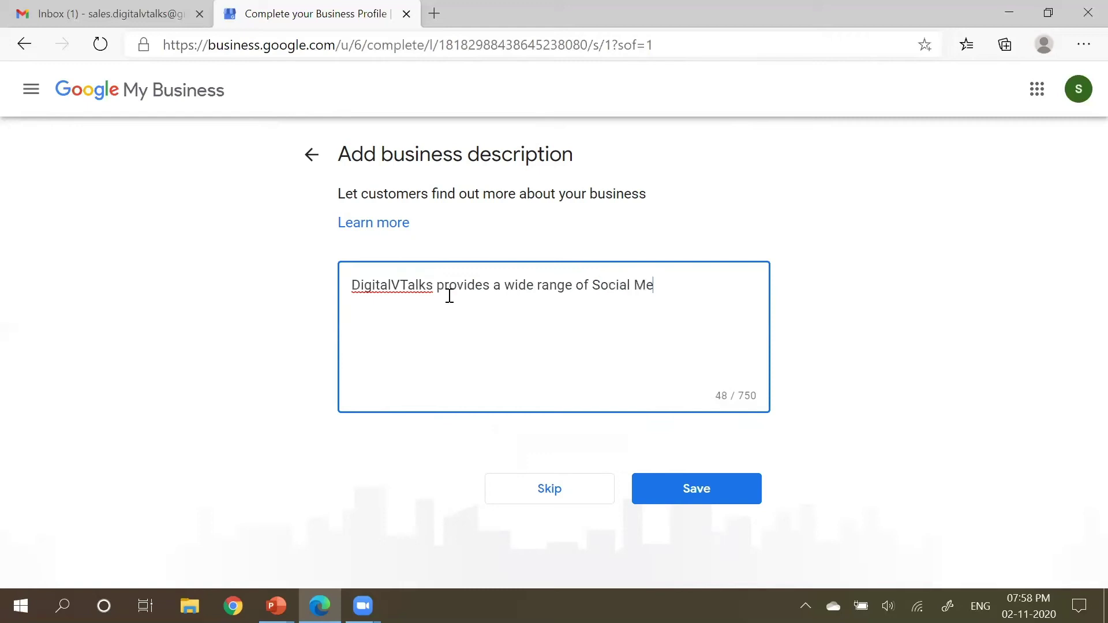
type("dia Activities . It helps the custom")
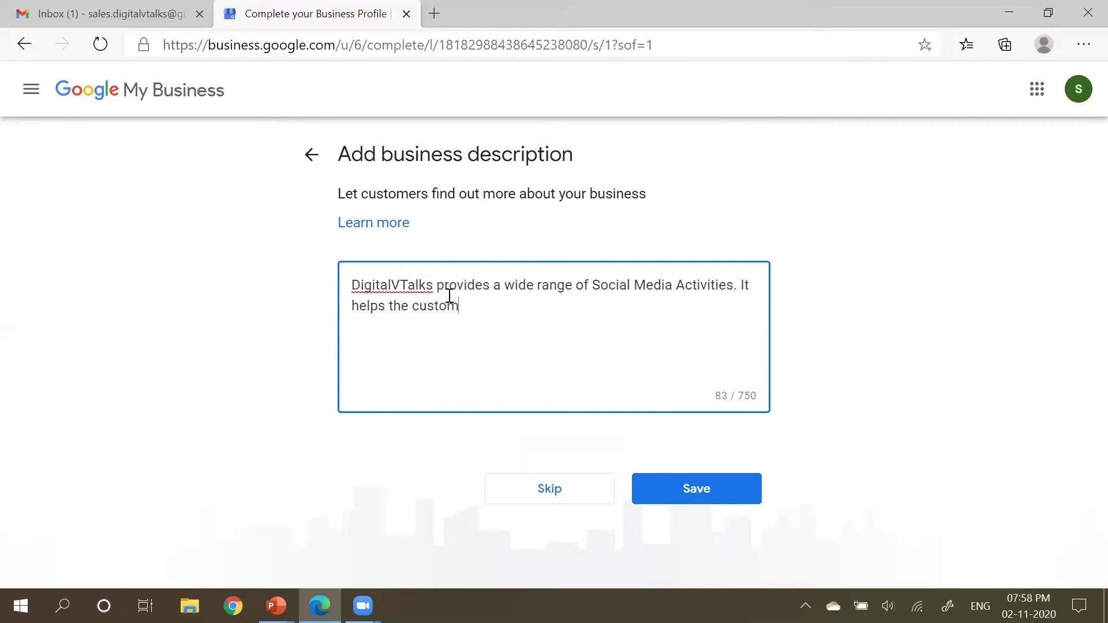
type("ers to grow their brand on online systems")
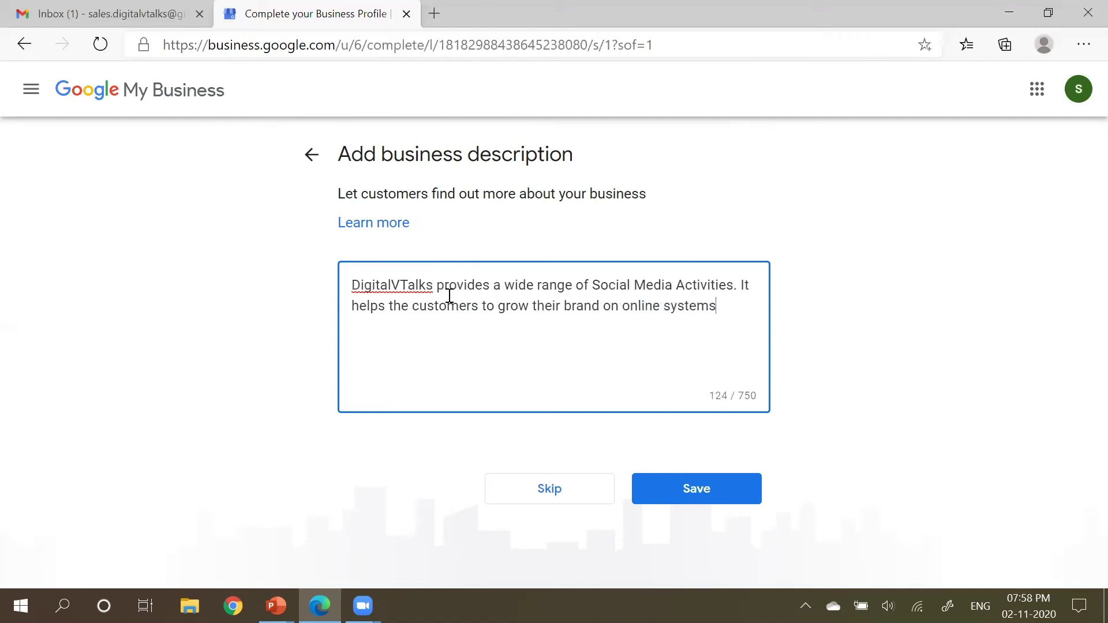
type(".")
Step: Review the DigitalVTalks description against the 750-character limit and save it
left_click_drag(739, 394, 762, 398)
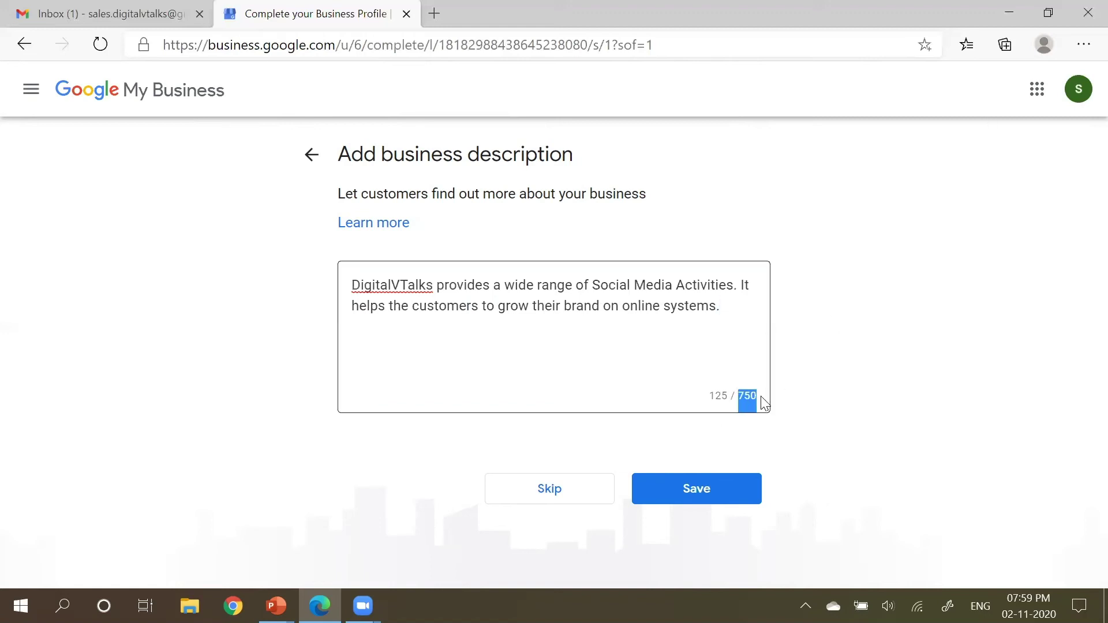
left_click(749, 399)
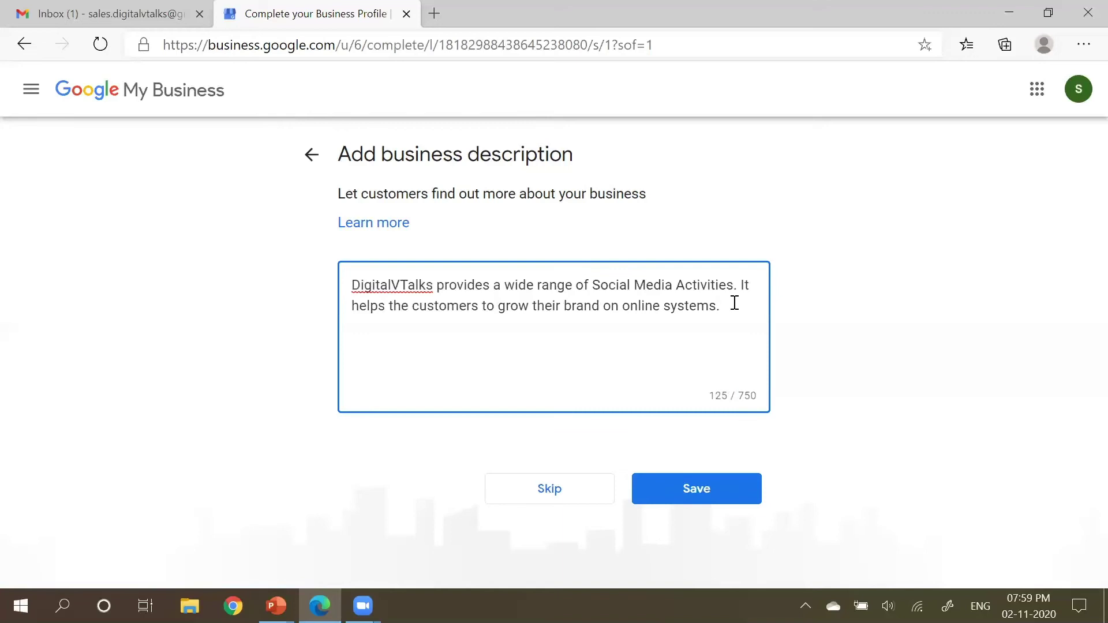
left_click_drag(735, 303, 341, 240)
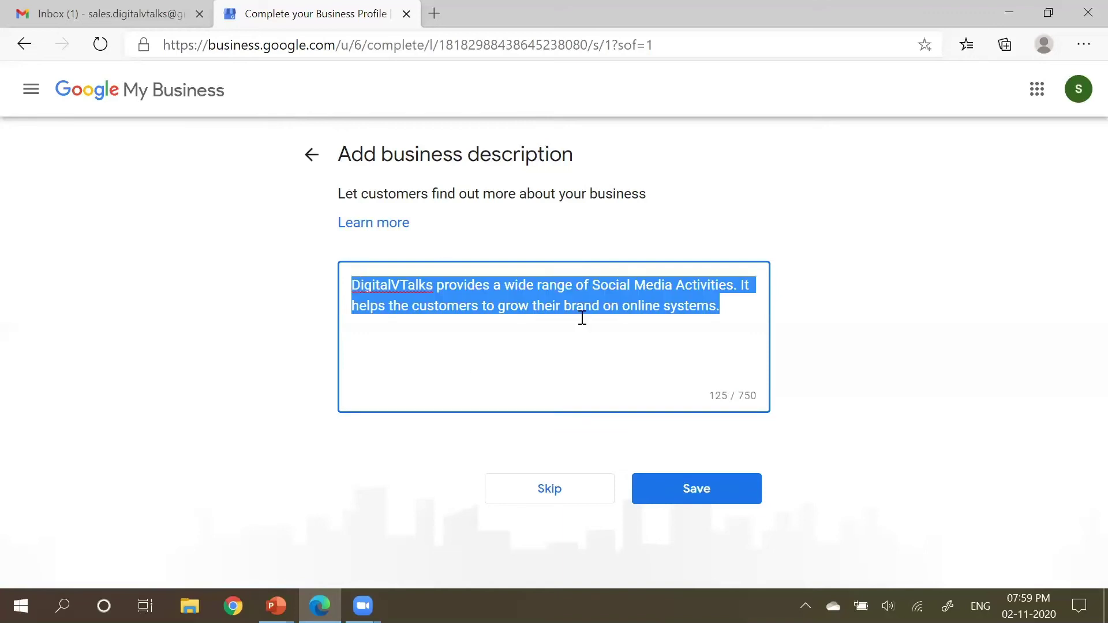
left_click(607, 300)
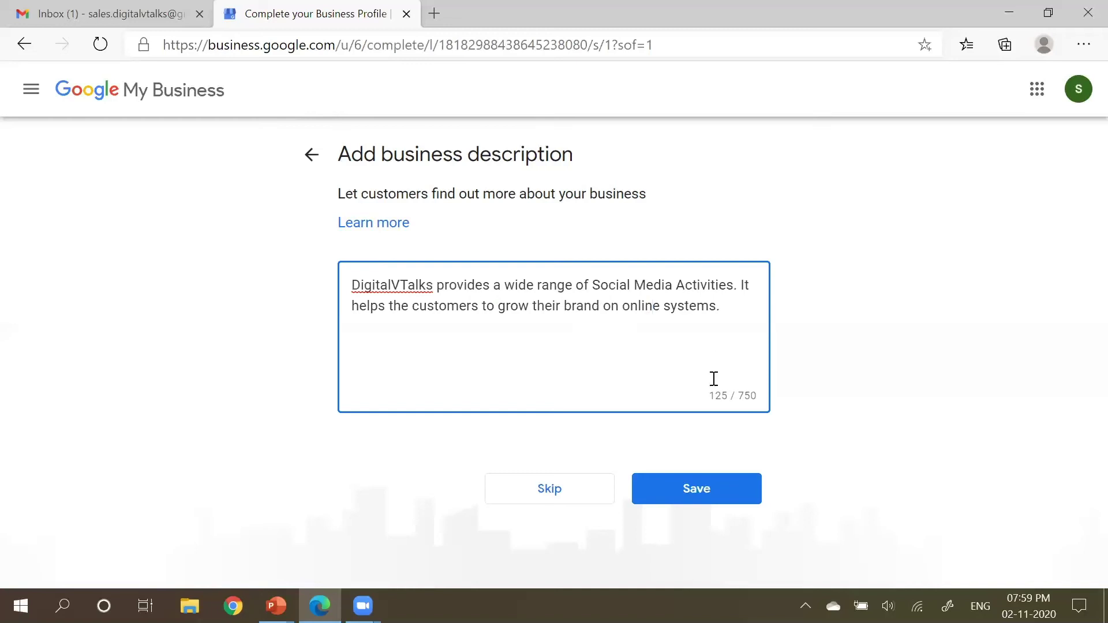
left_click_drag(732, 400, 754, 399)
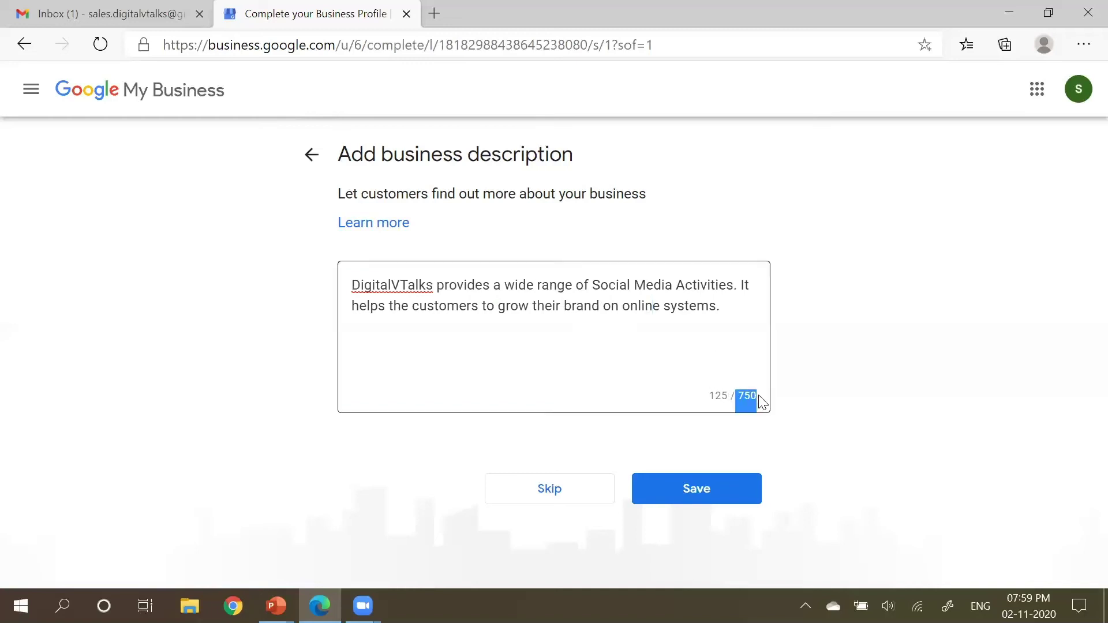
left_click(693, 326)
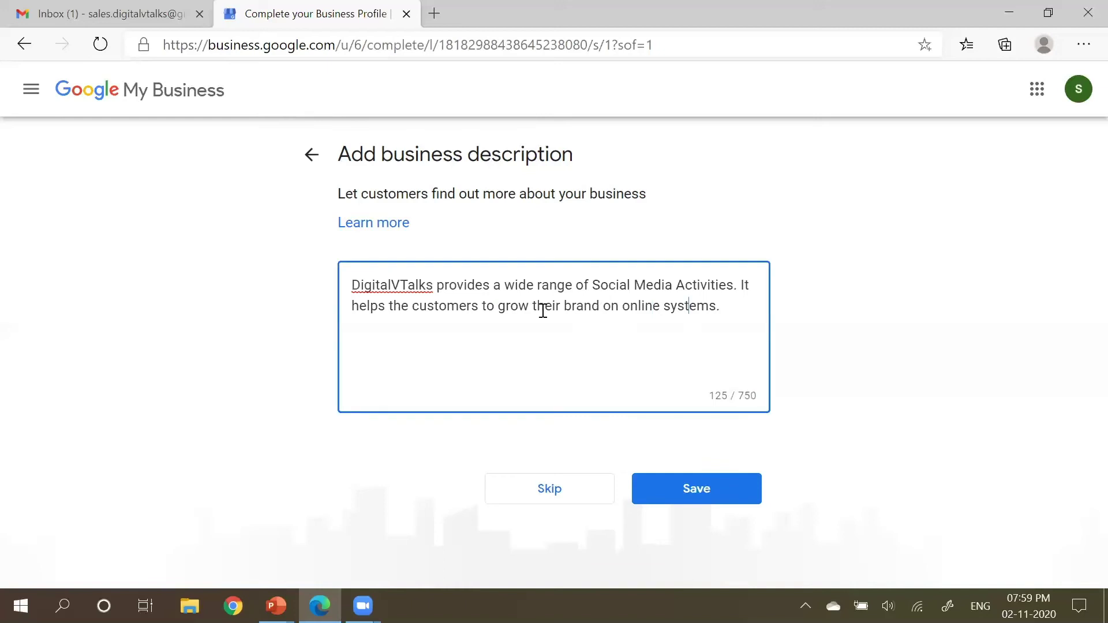
left_click_drag(497, 309, 693, 312)
left_click(705, 311)
left_click(683, 501)
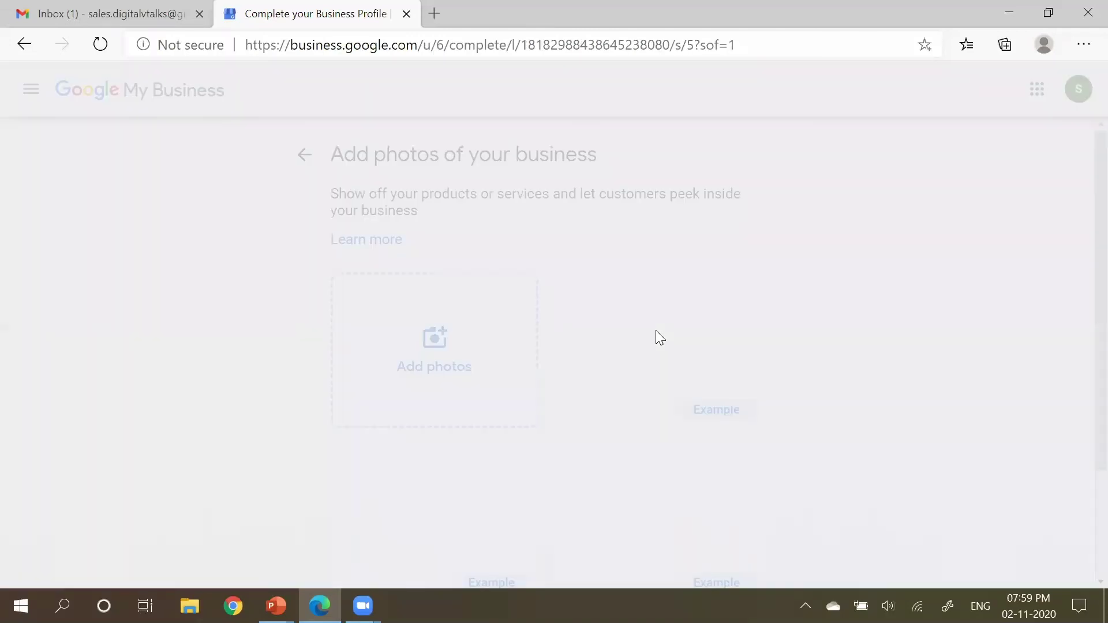
Step: Open the Post photos dialog from the Add photos page
scroll(653, 303, "down", 1)
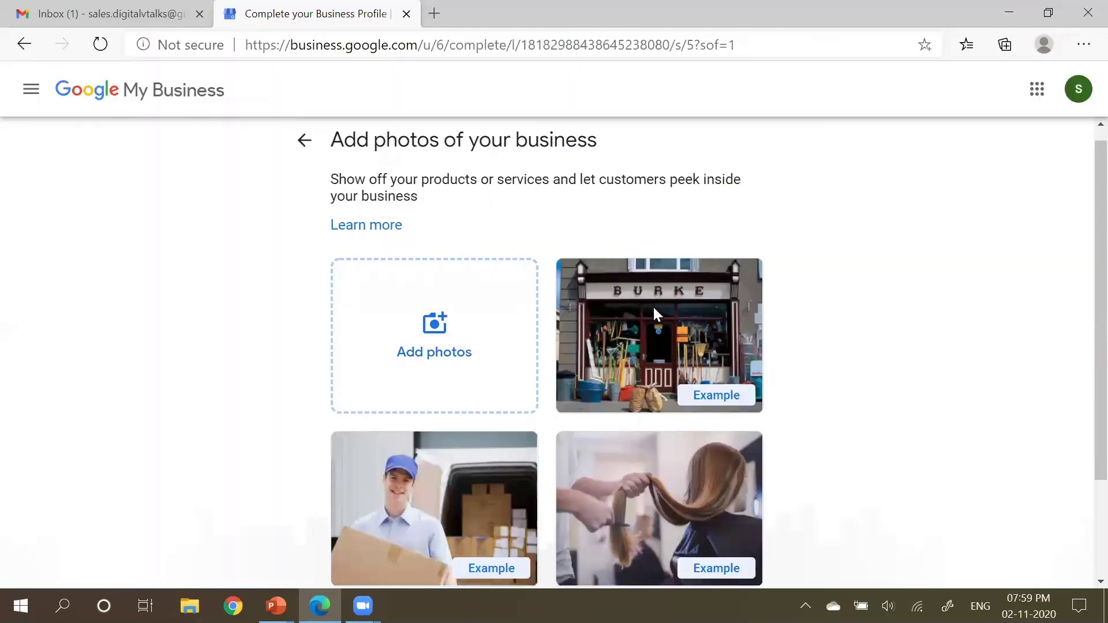
scroll(749, 494, "down", 2)
scroll(749, 491, "up", 3)
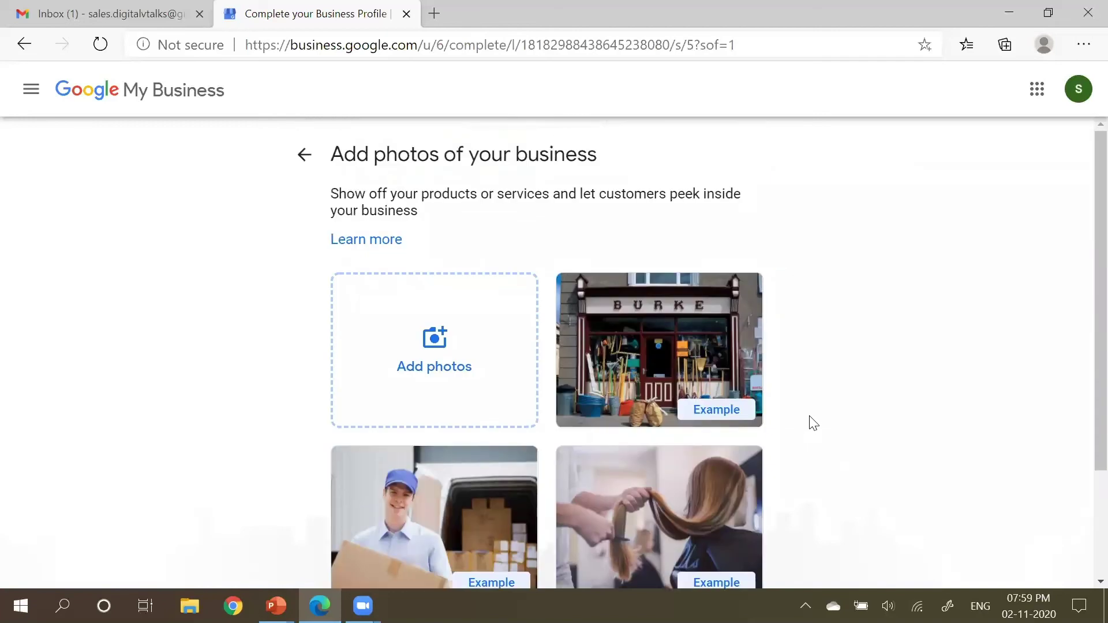
scroll(814, 424, "down", 1)
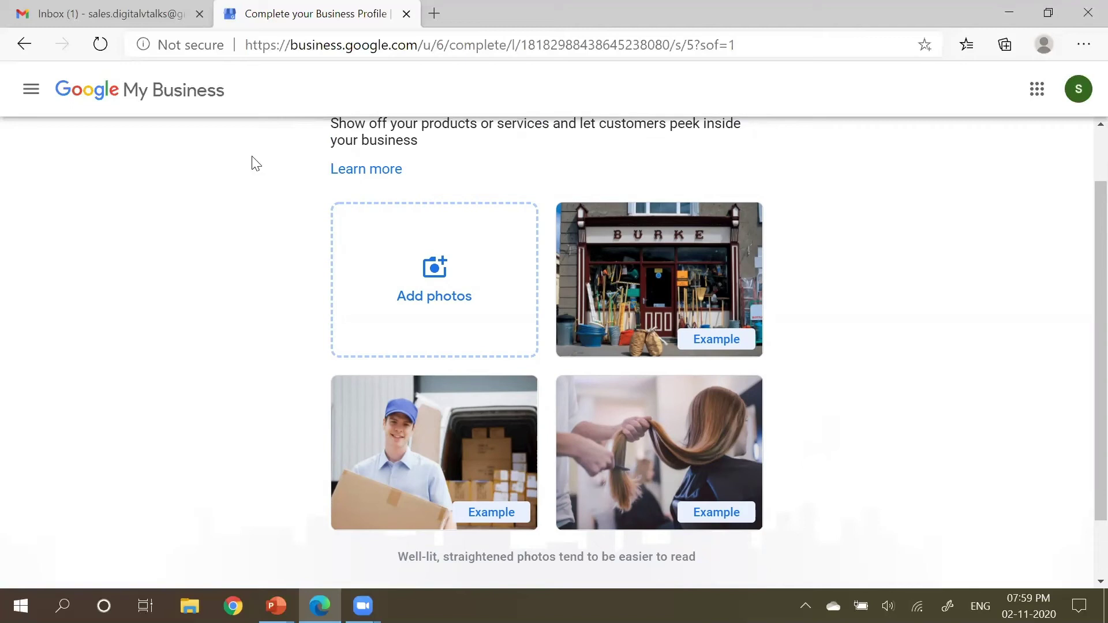
left_click(479, 273)
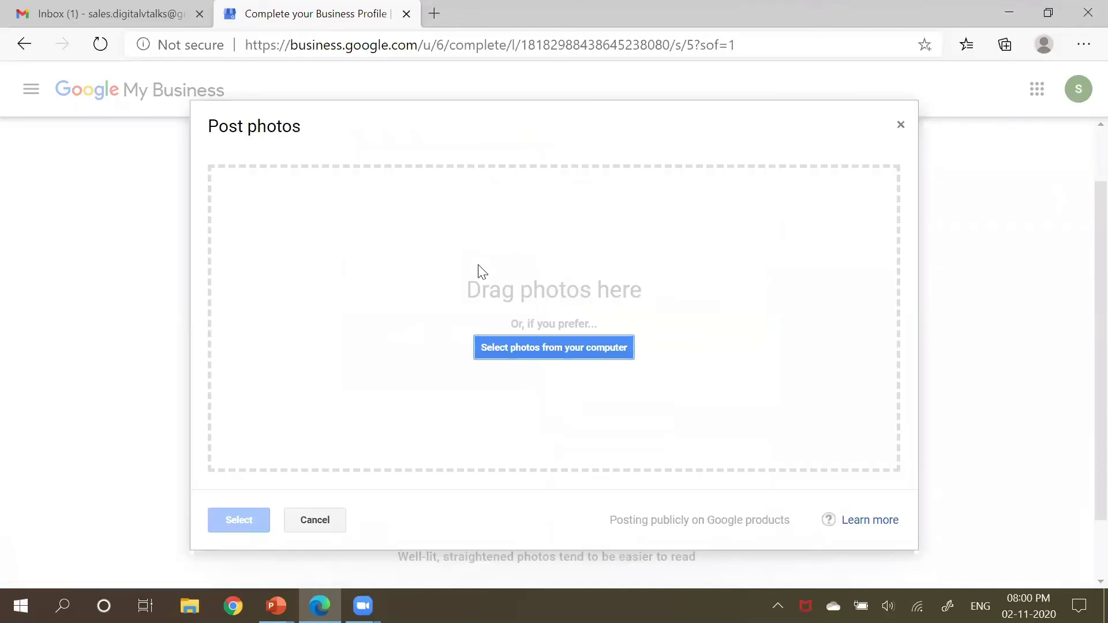
Step: Browse to the D:\Sumi\Digital VTalks\Sept_Green Priority folder in the file picker
left_click(559, 336)
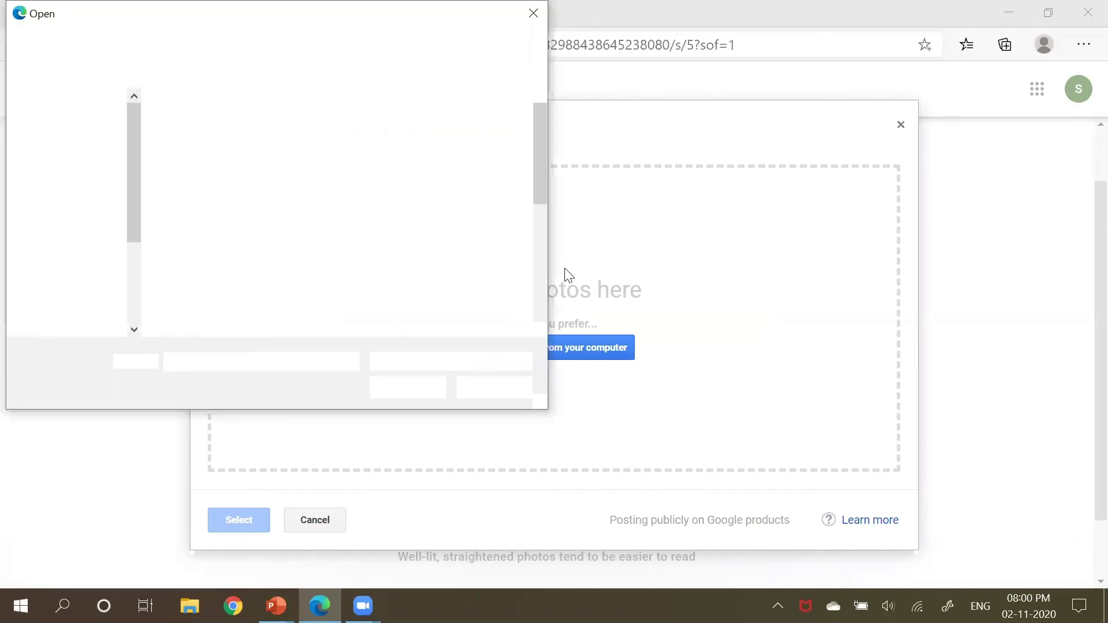
left_click(78, 189)
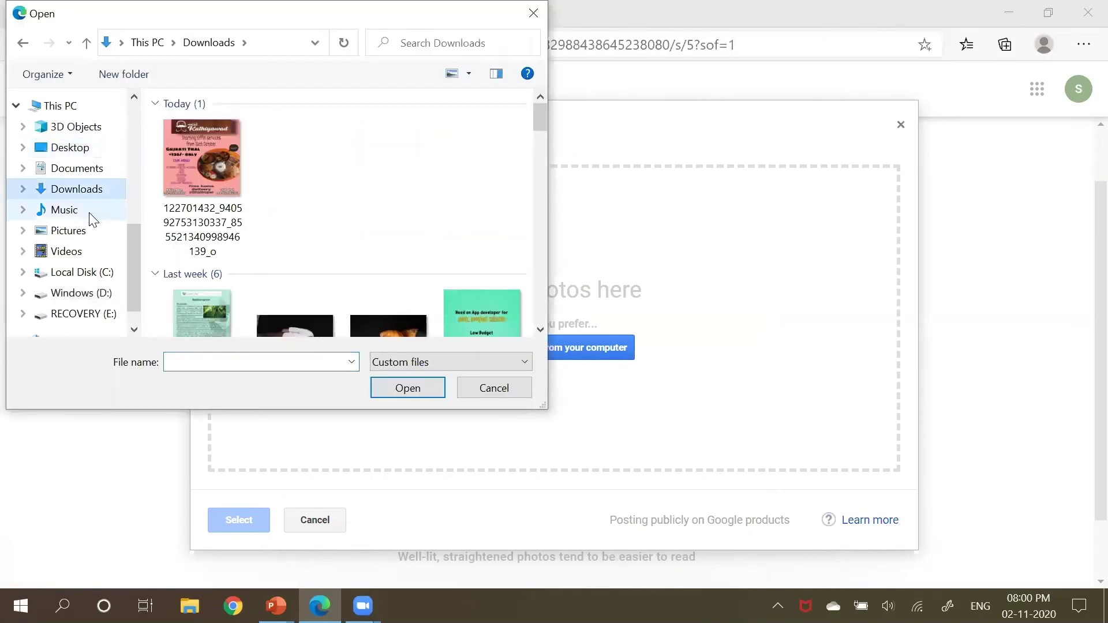
scroll(86, 242, "down", 1)
left_click(81, 264)
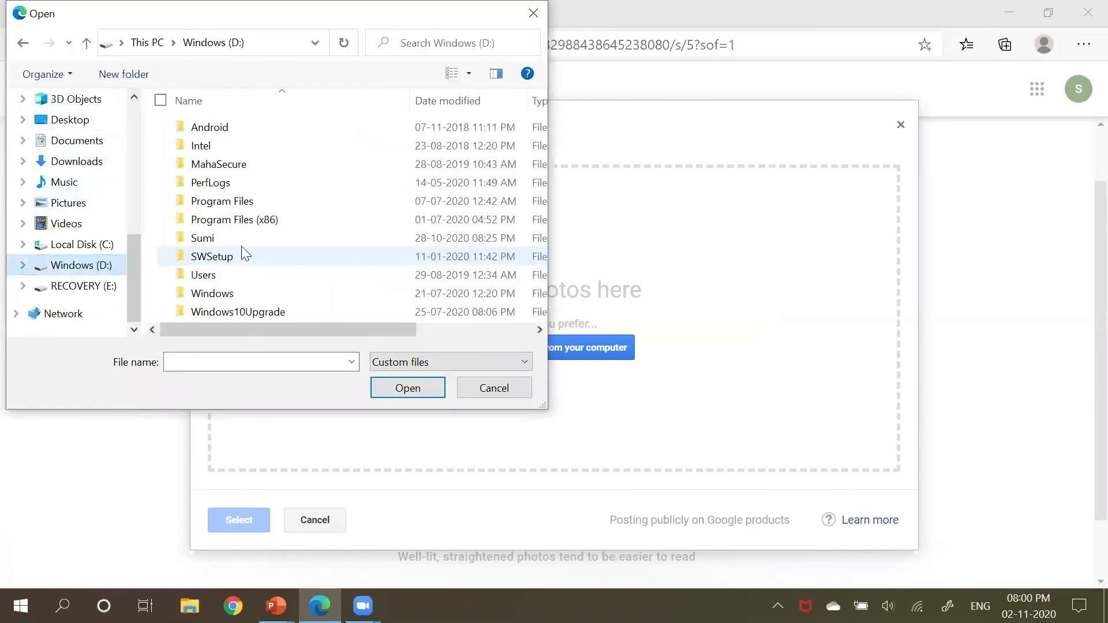
double_click(198, 246)
scroll(215, 132, "down", 6)
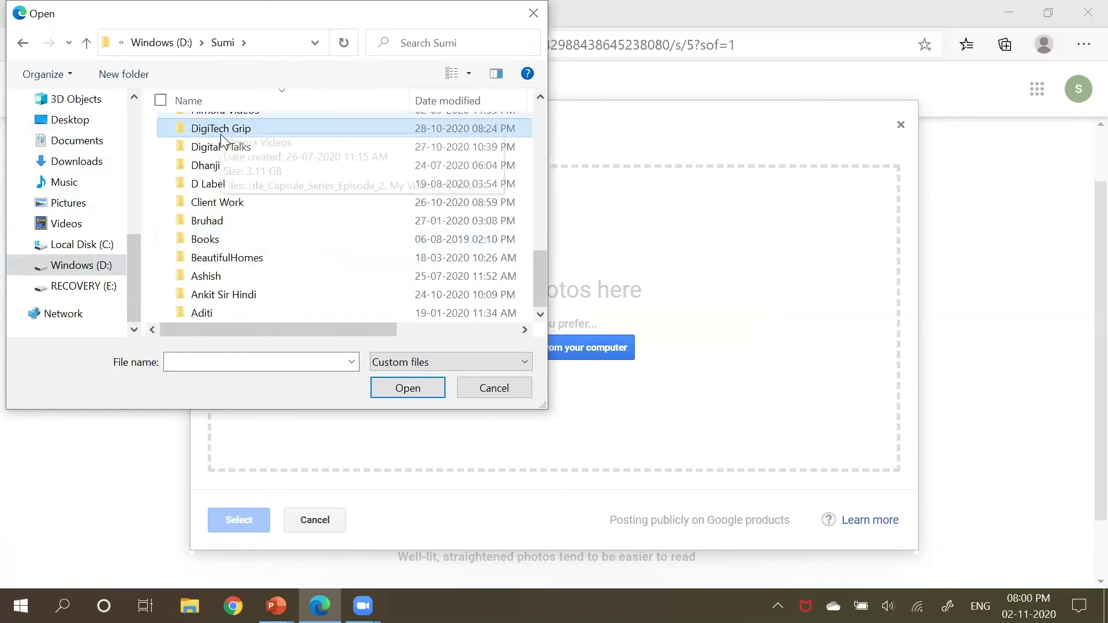
left_click(222, 145)
double_click(269, 148)
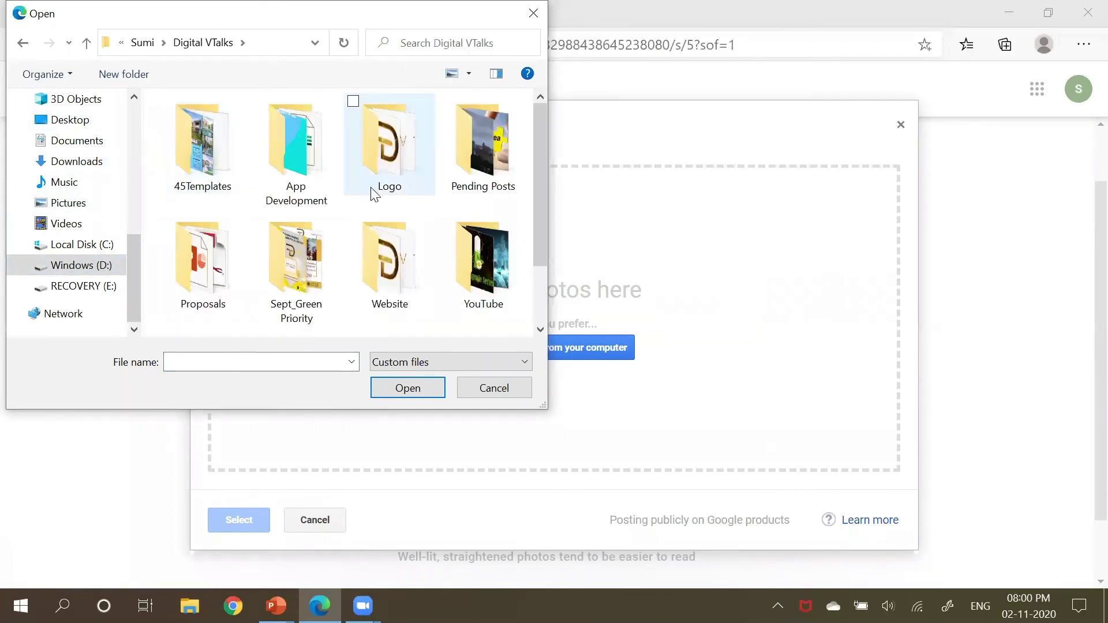
double_click(288, 260)
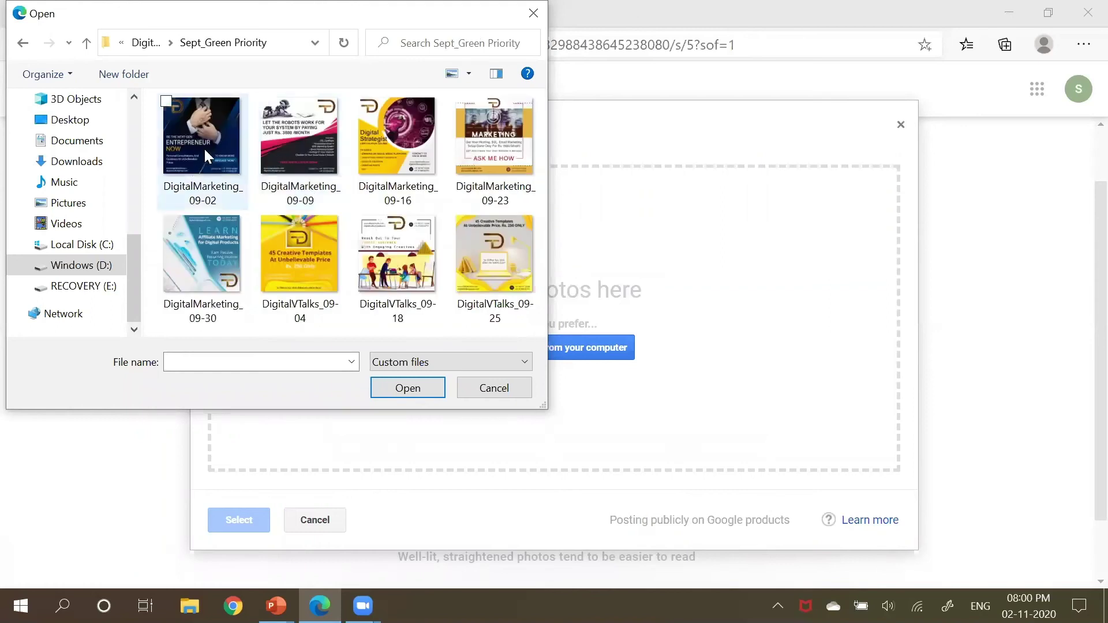
Step: Upload DigitalMarketing_09-02, DigitalMarketing_09-16 and DigitalVTalks_09-18 as business photos
left_click(195, 147)
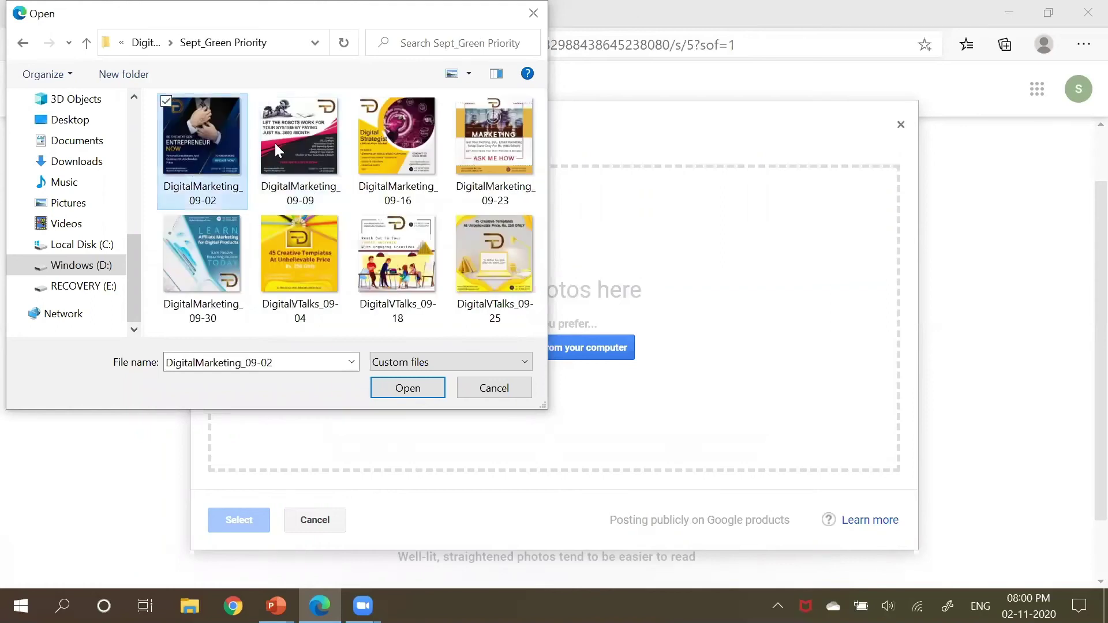
left_click(395, 157, "ctrl")
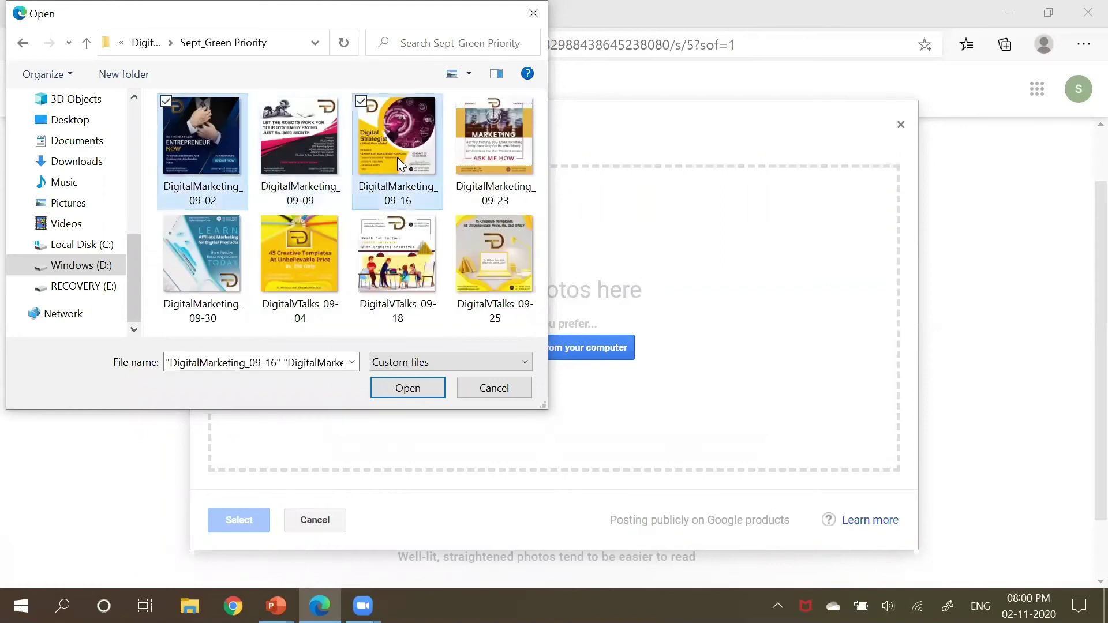
left_click(404, 261, "ctrl")
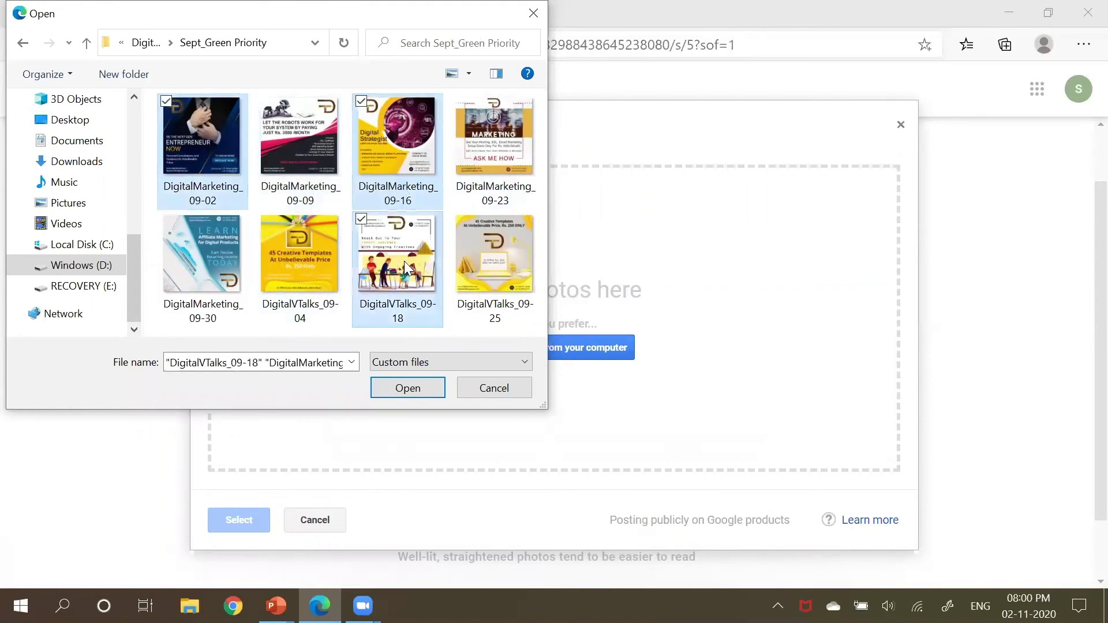
left_click(428, 384)
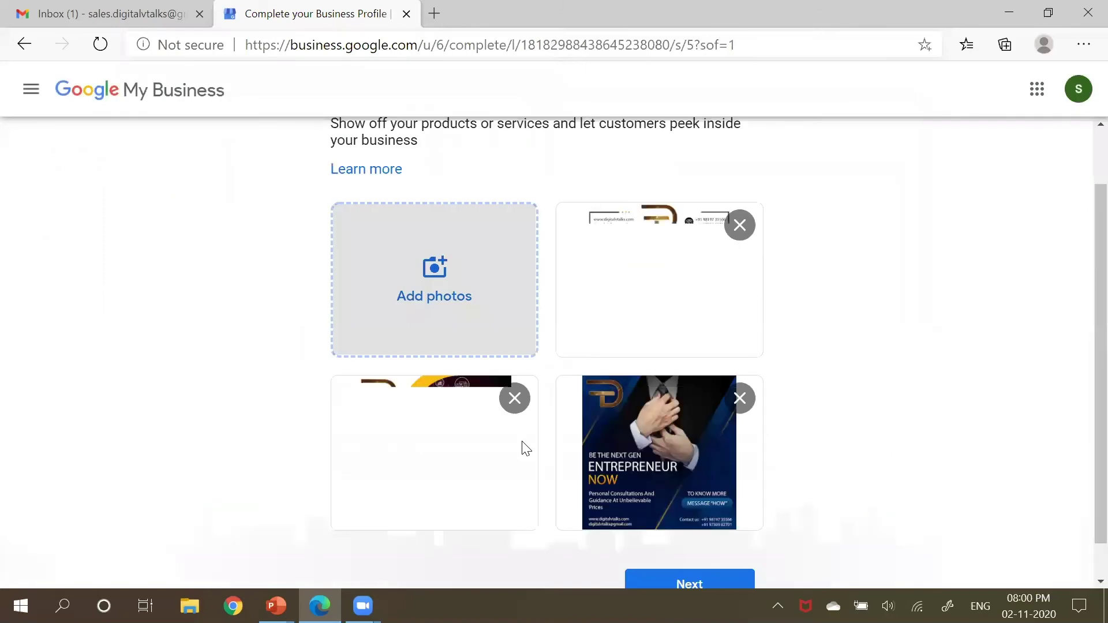
Step: Finish the photos step and reach the 'profile almost ready' page
scroll(707, 370, "down", 1)
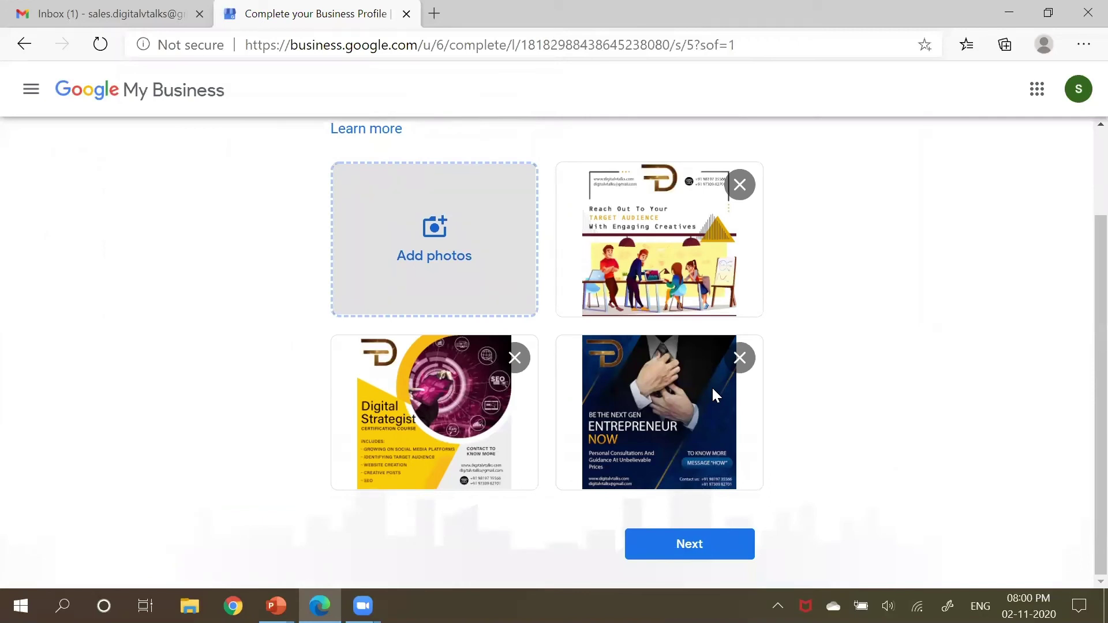
left_click(700, 544)
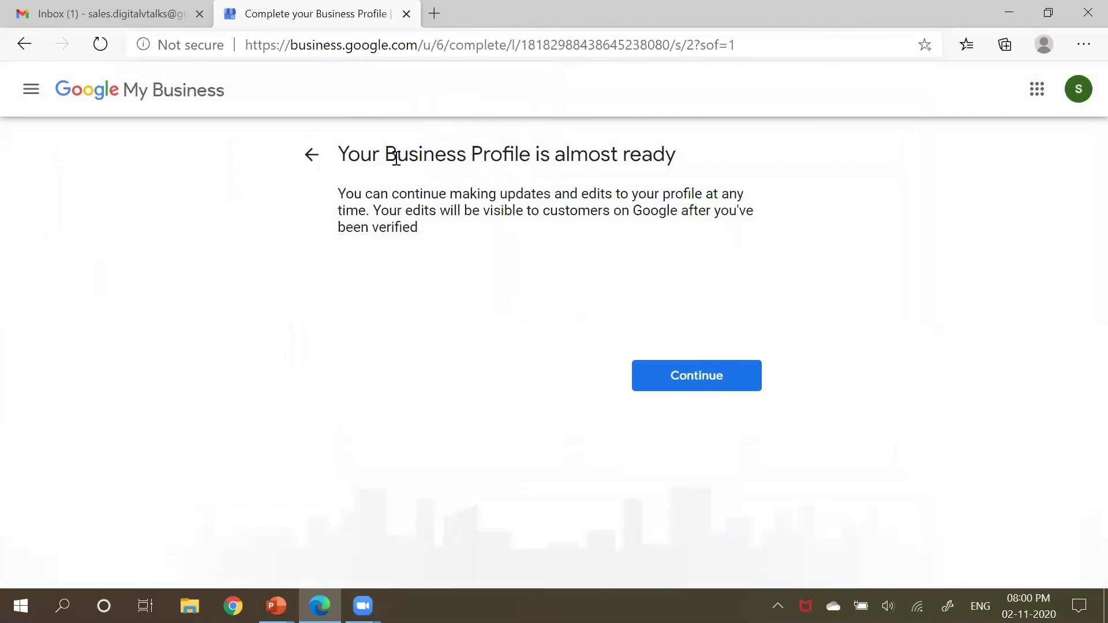
left_click_drag(348, 161, 679, 196)
left_click(680, 197)
Step: Continue past the welcome message and review the DigitalVTalks Info page details
left_click(711, 384)
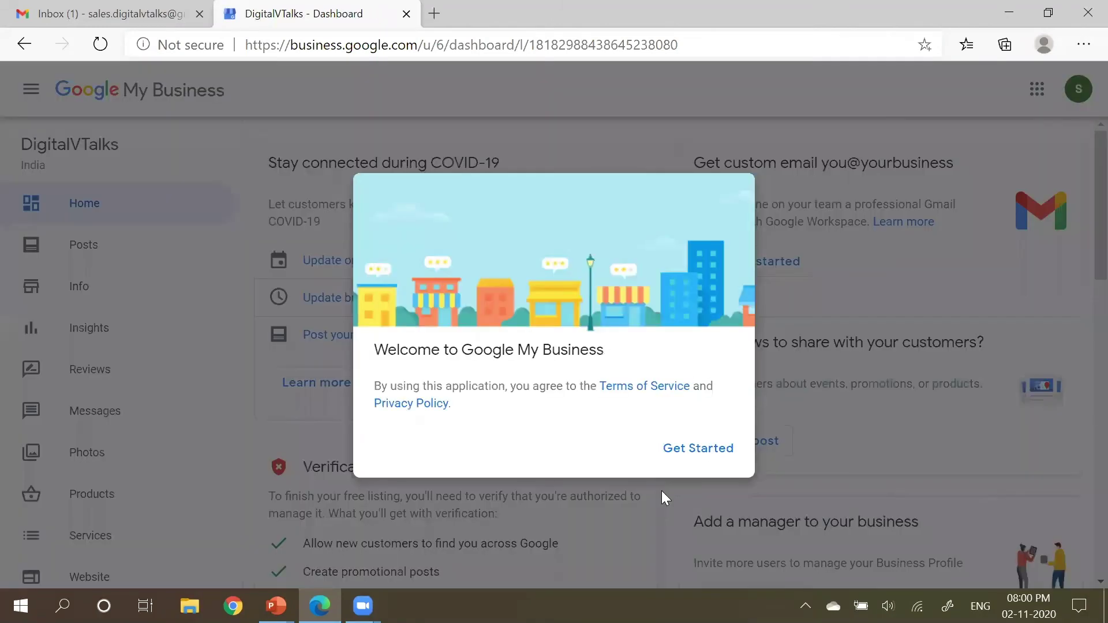
left_click(713, 450)
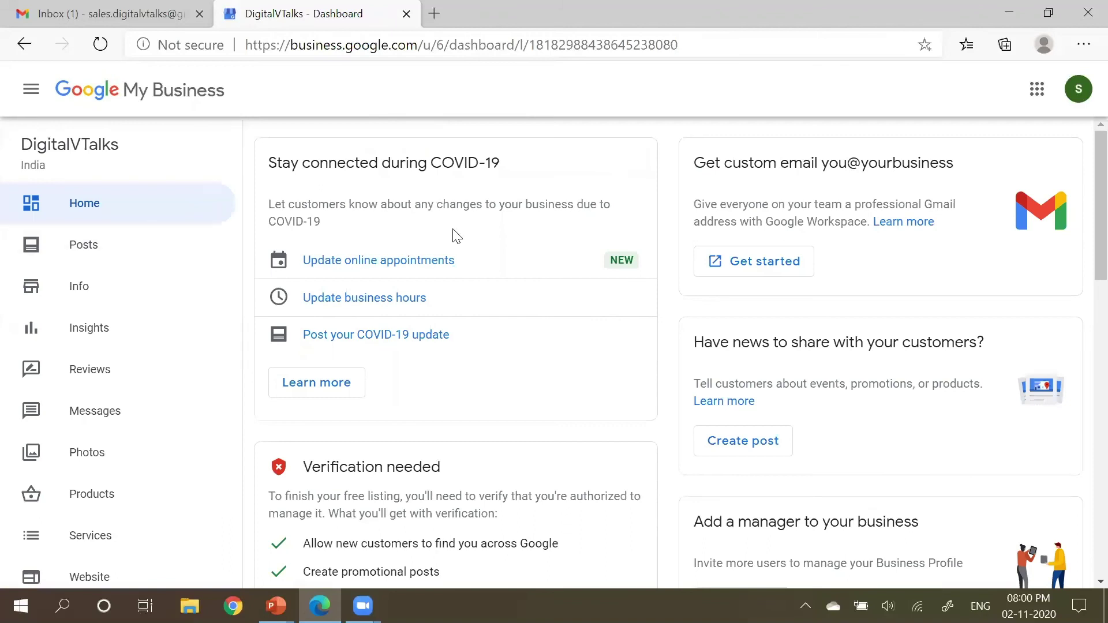
left_click(81, 288)
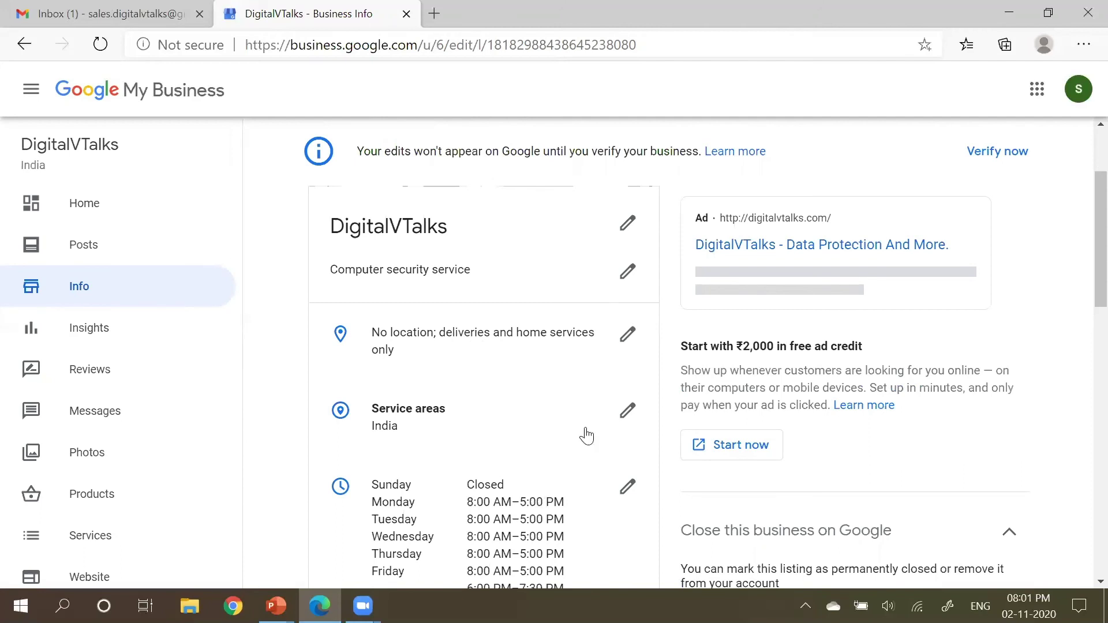
scroll(587, 436, "down", 3)
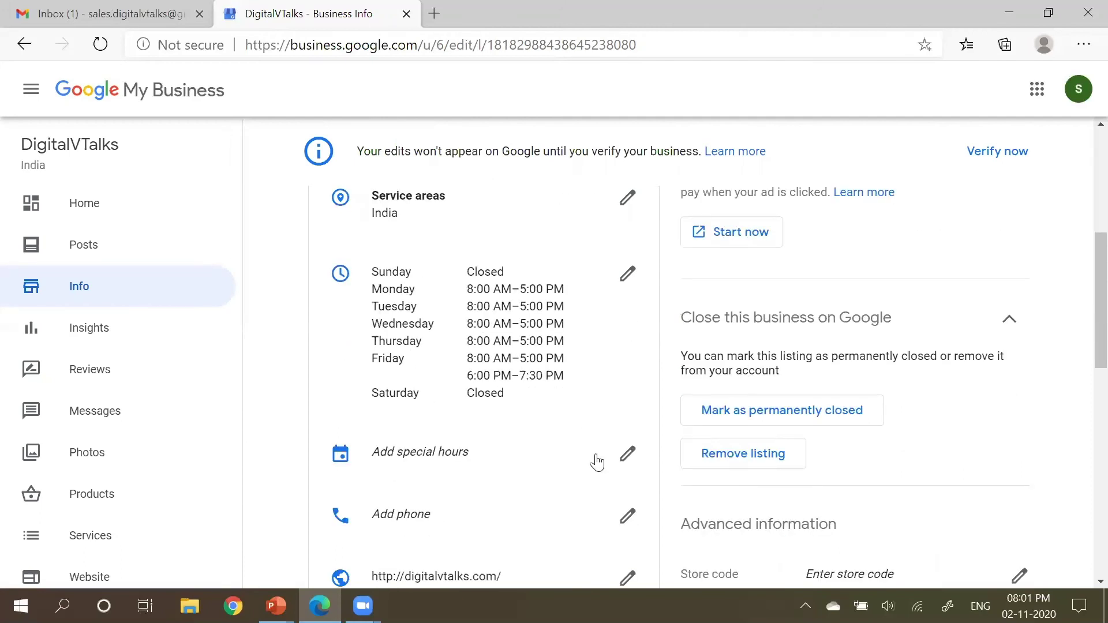
scroll(597, 462, "down", 6)
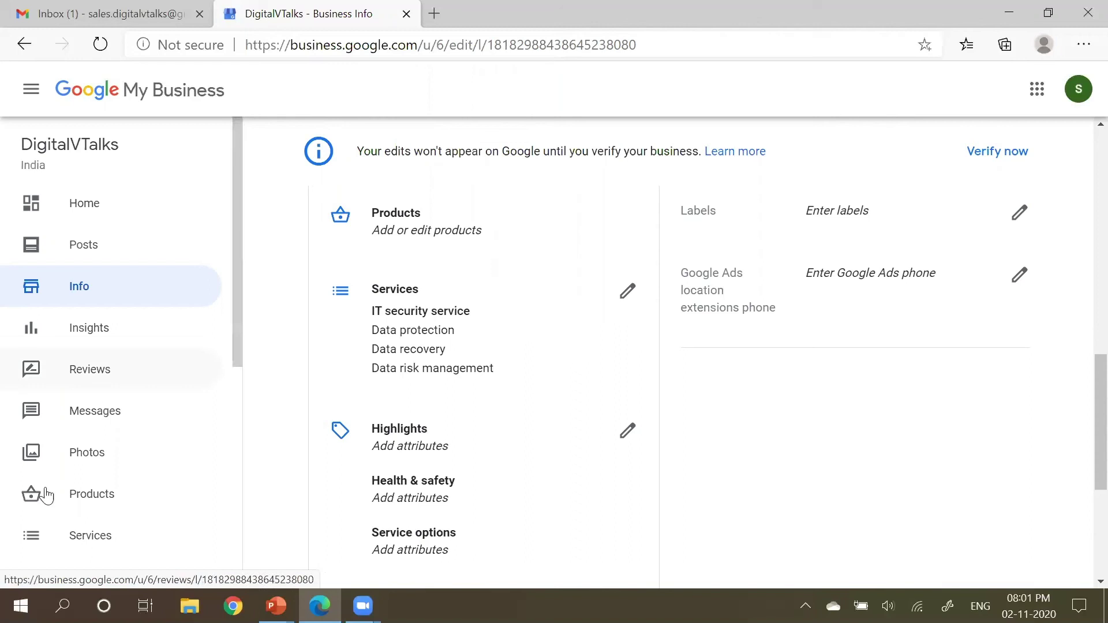
Step: Browse the Products, Services and Reviews pages, then open the Website section
left_click(98, 496)
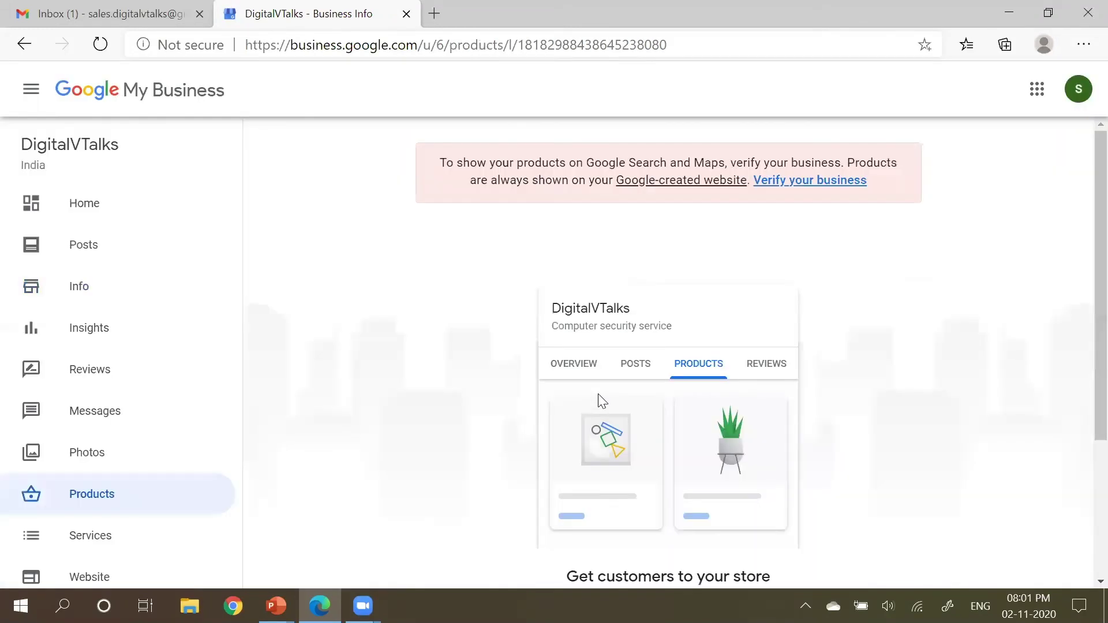
scroll(602, 401, "down", 3)
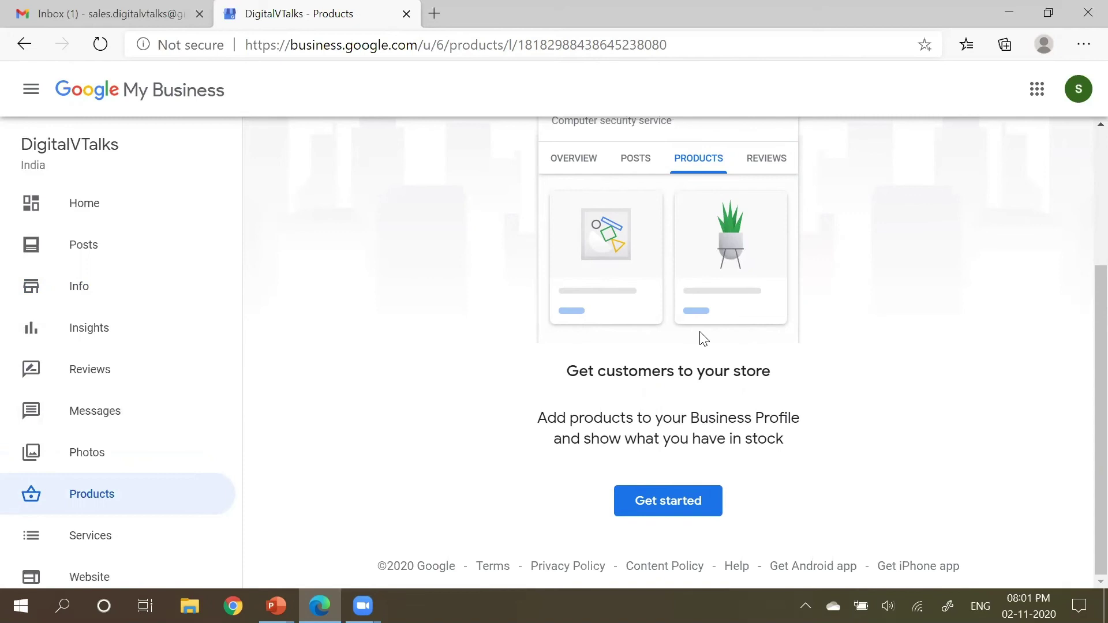
left_click(109, 537)
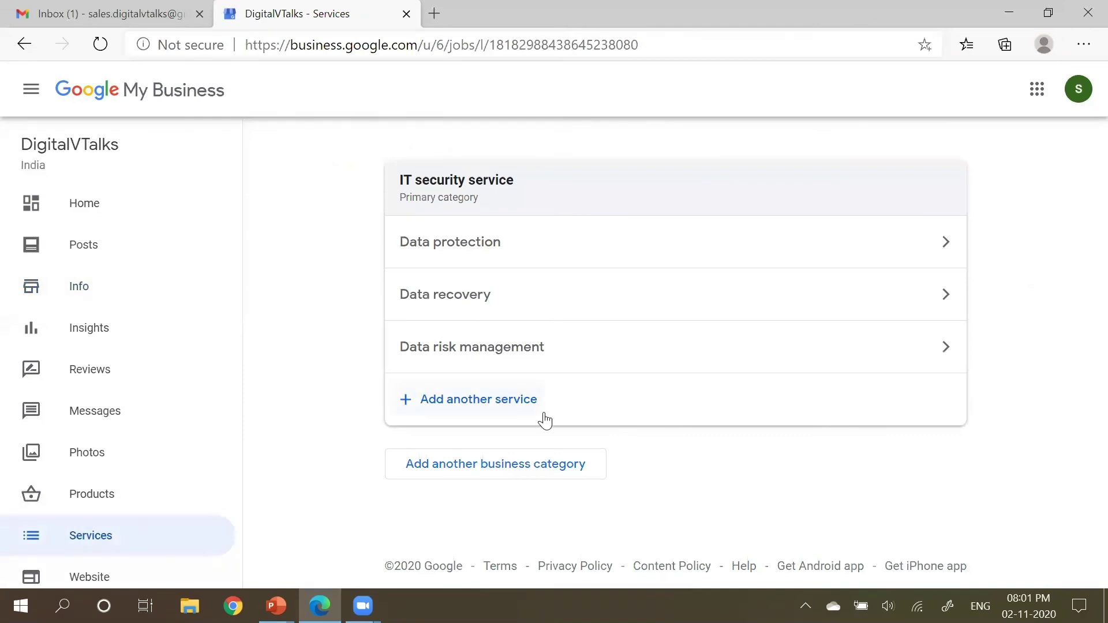
scroll(115, 462, "down", 4)
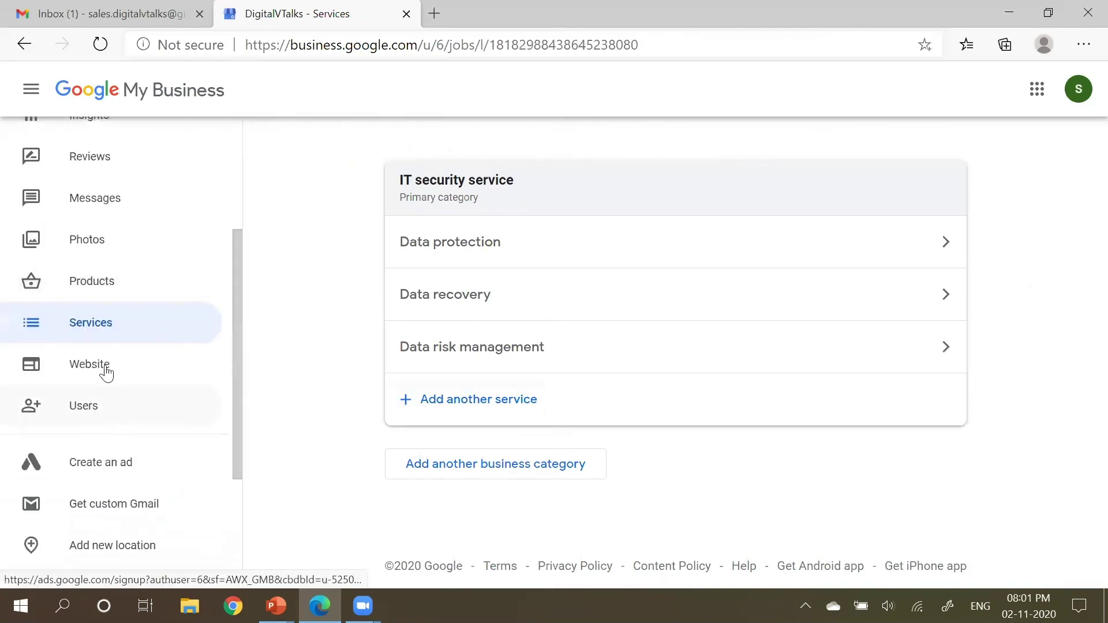
scroll(92, 312, "up", 4)
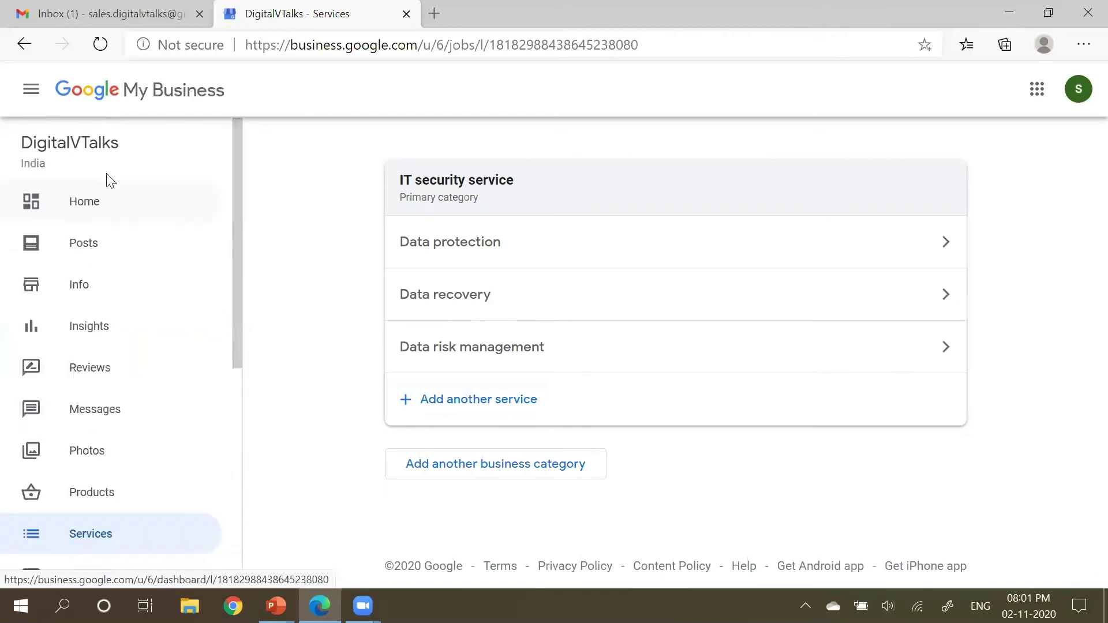
left_click(92, 371)
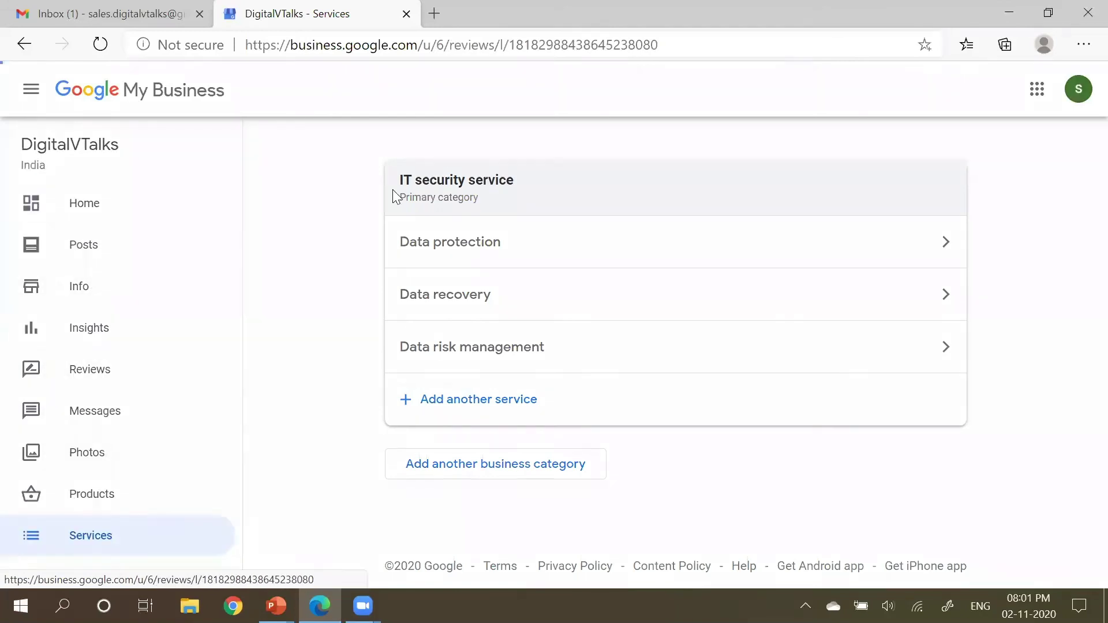
scroll(166, 469, "down", 7)
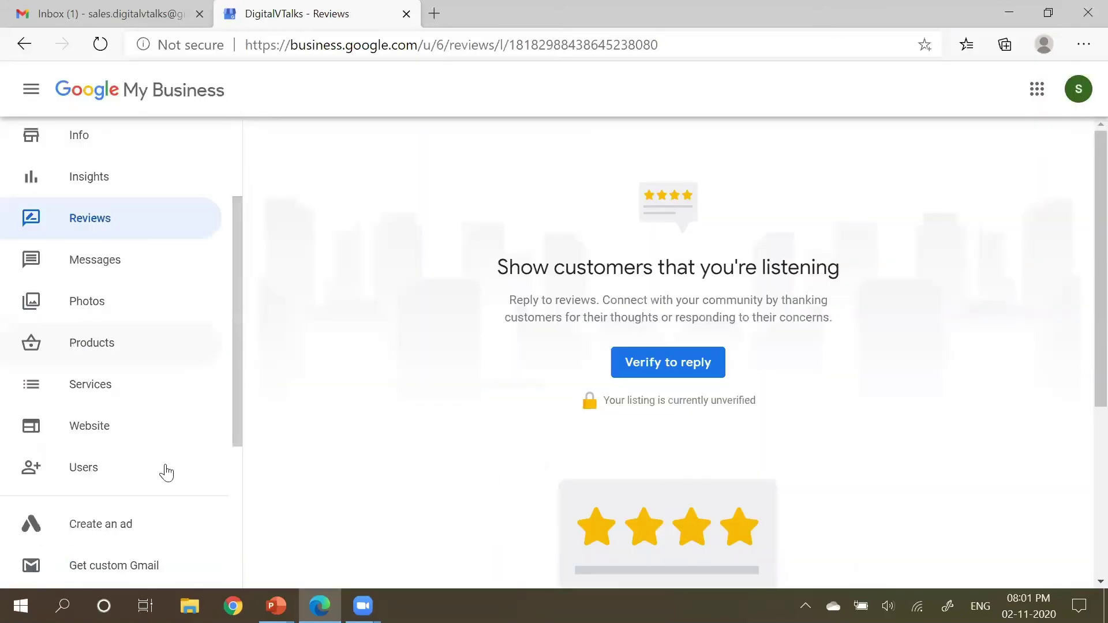
left_click(110, 220)
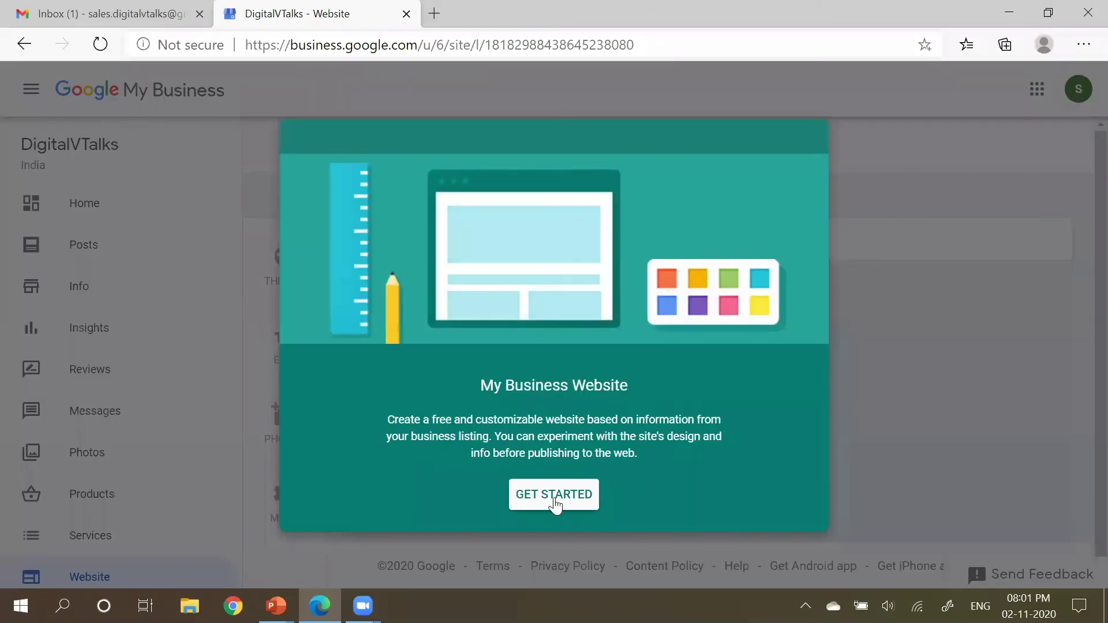
Step: Create the free digitalvtalks.business.site website and browse its theme list
left_click(554, 501)
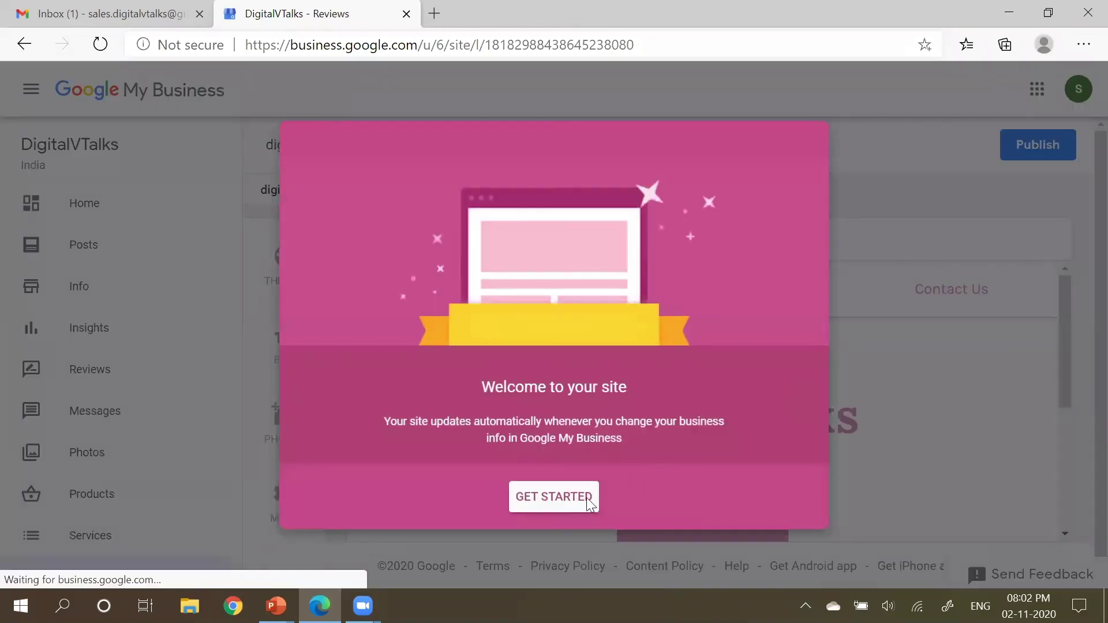
left_click(589, 500)
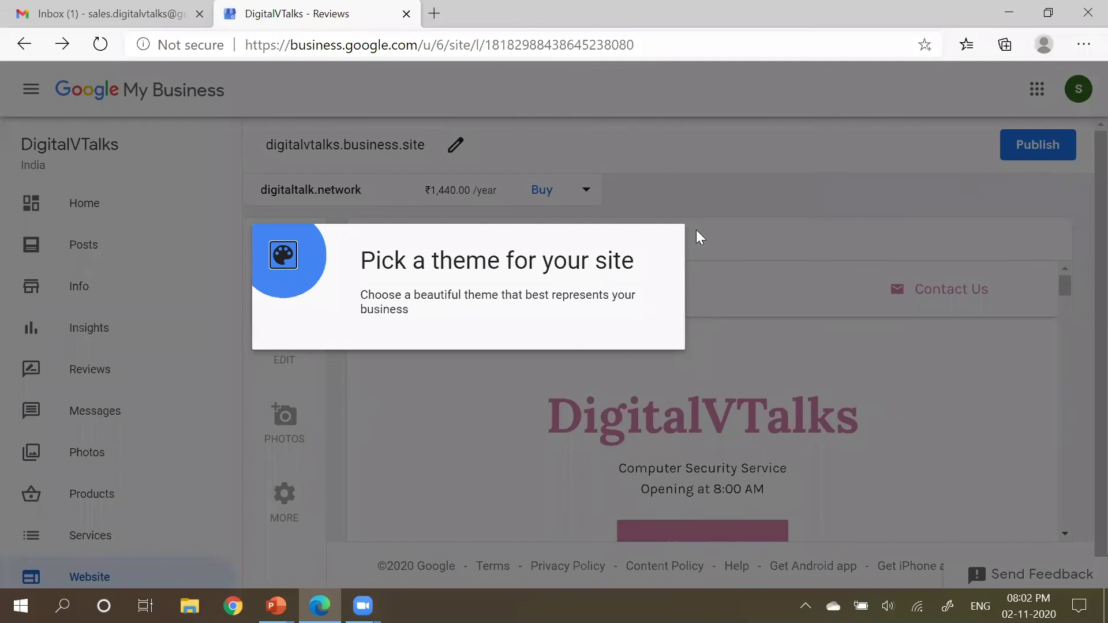
left_click(282, 256)
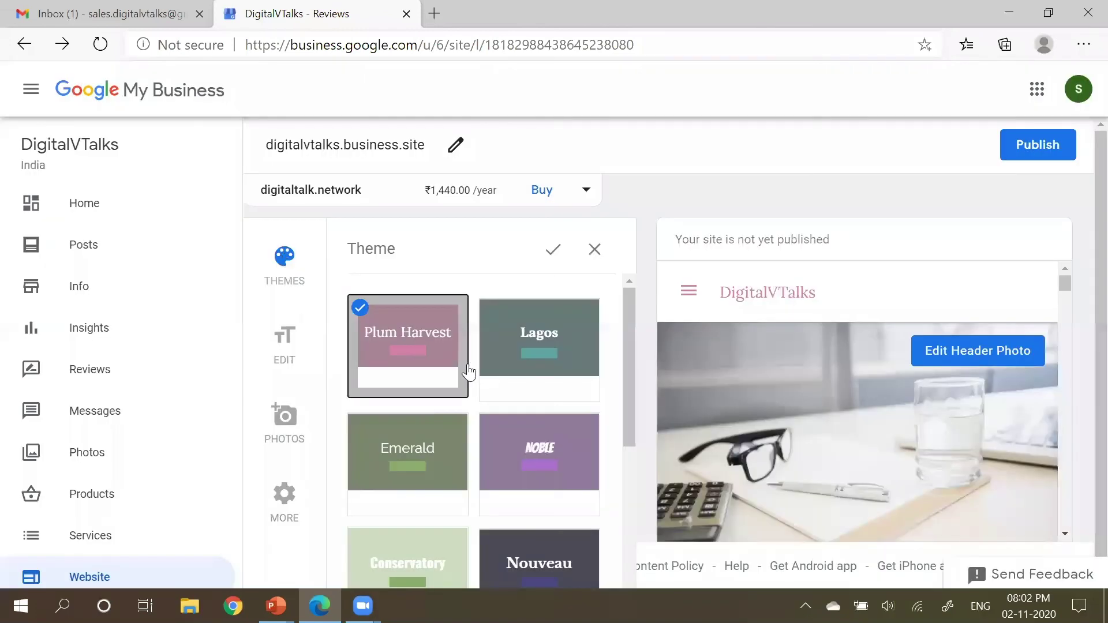
scroll(484, 404, "down", 1)
scroll(554, 504, "down", 2)
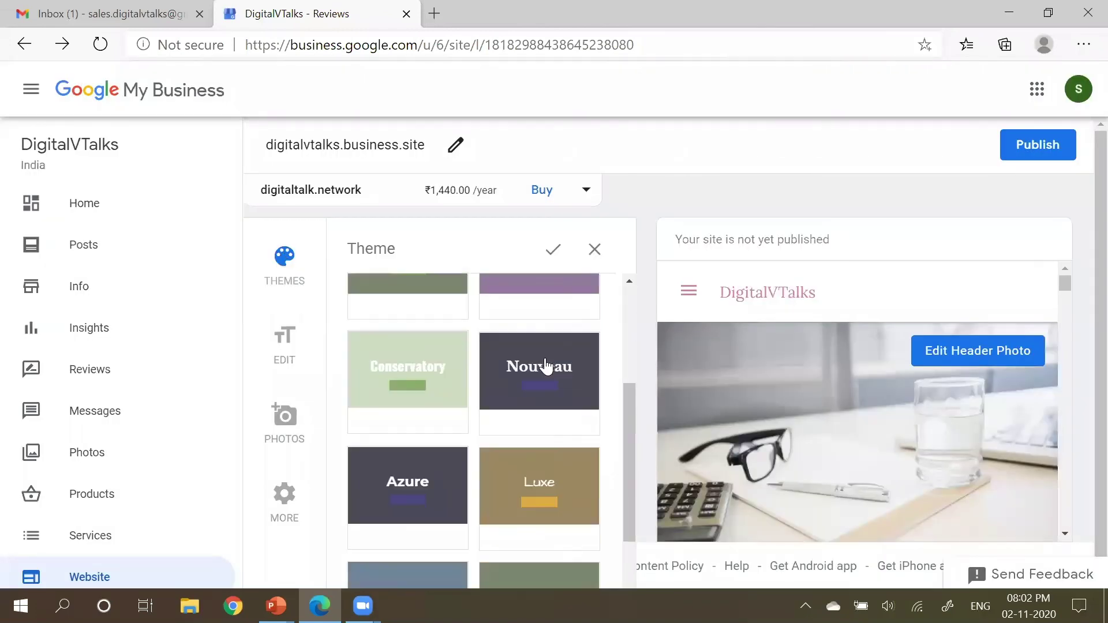
scroll(531, 525, "down", 2)
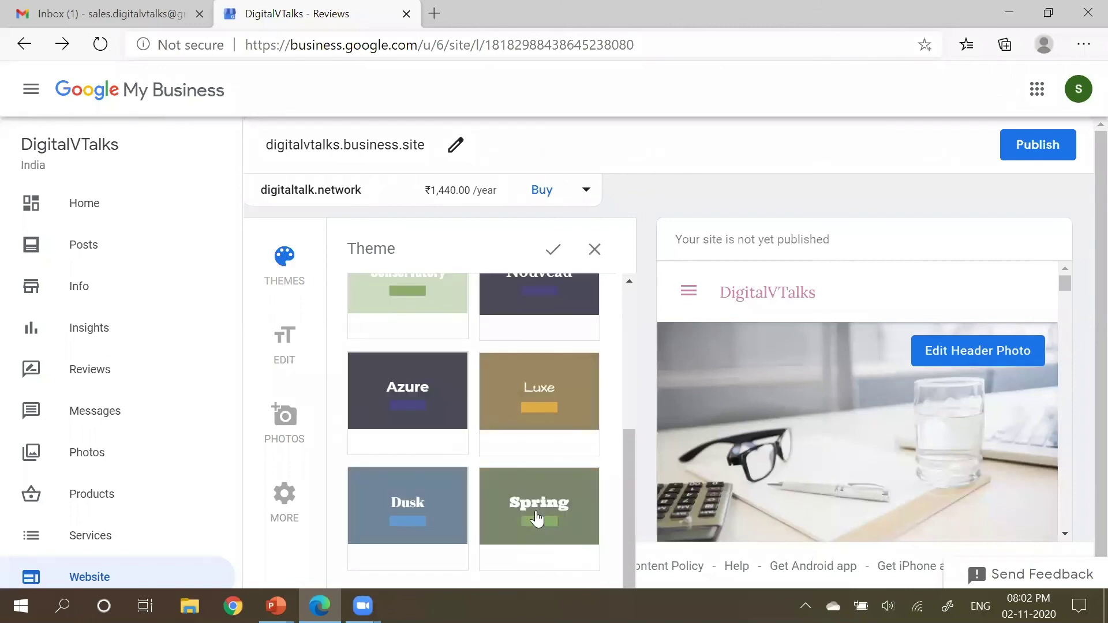
Step: Try the Luxe and Azure themes, then apply the Nouveau theme
left_click(556, 415)
left_click_drag(788, 292, 757, 296)
left_click(447, 379)
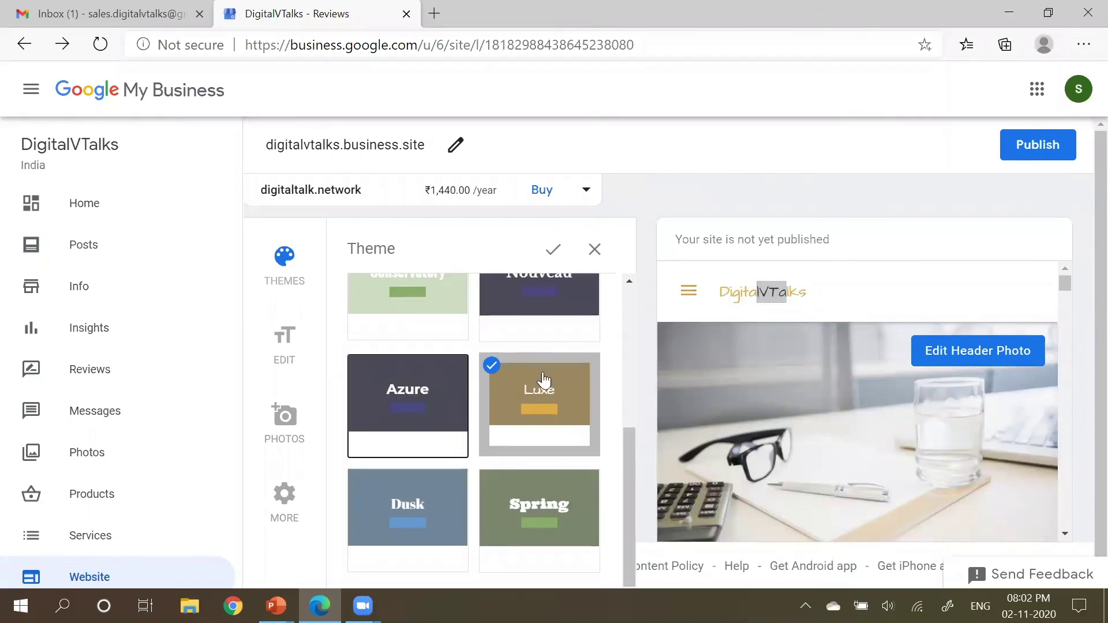
left_click(559, 306)
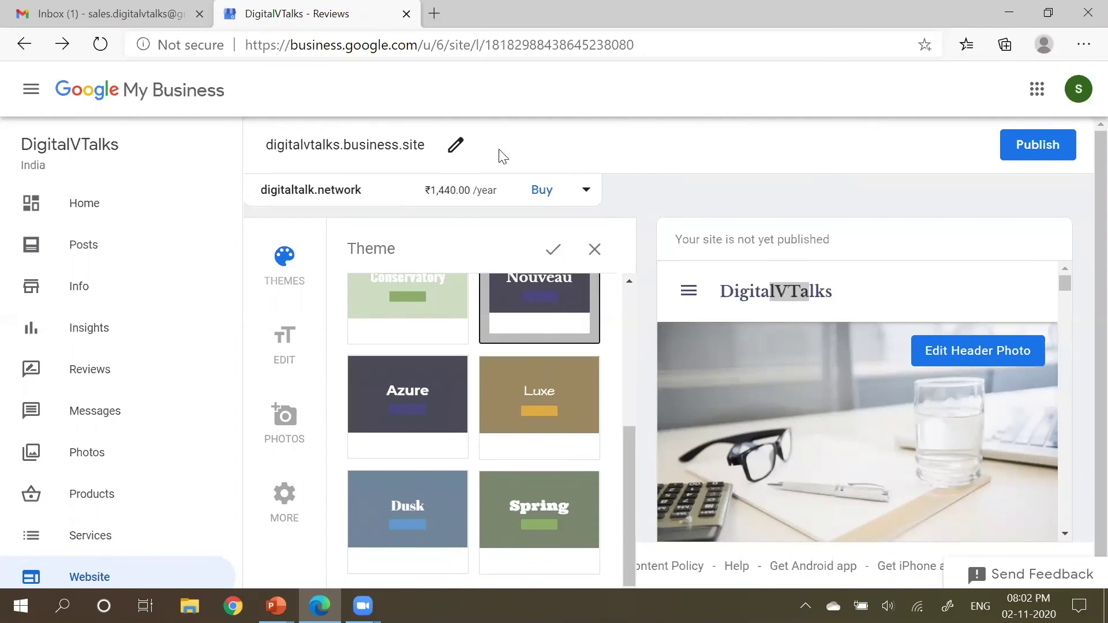
left_click(455, 145)
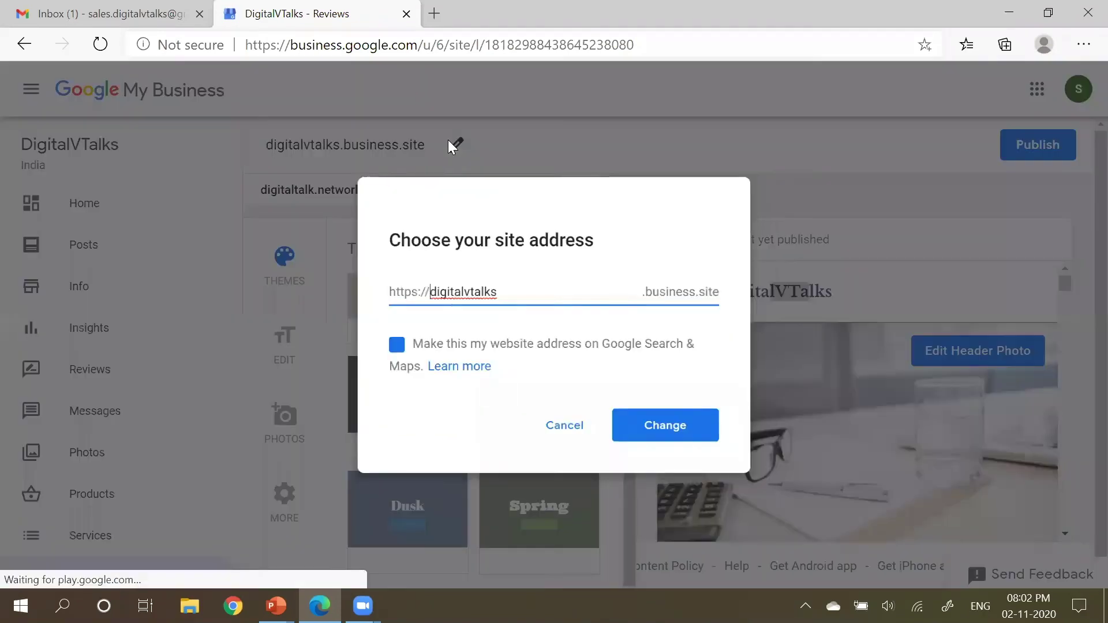
double_click(485, 288)
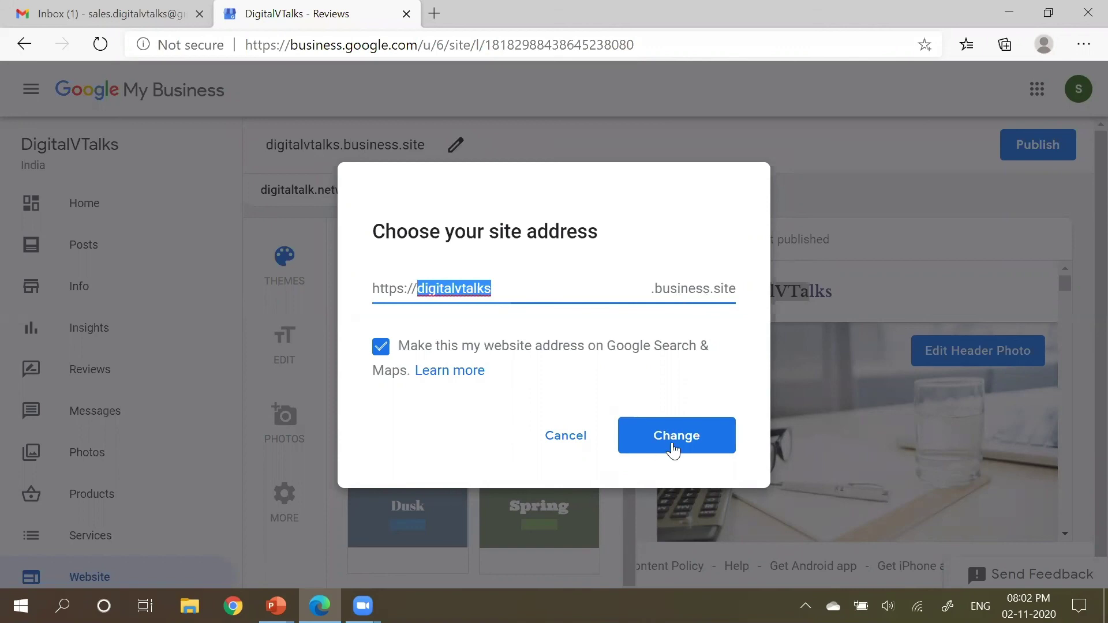
left_click(573, 442)
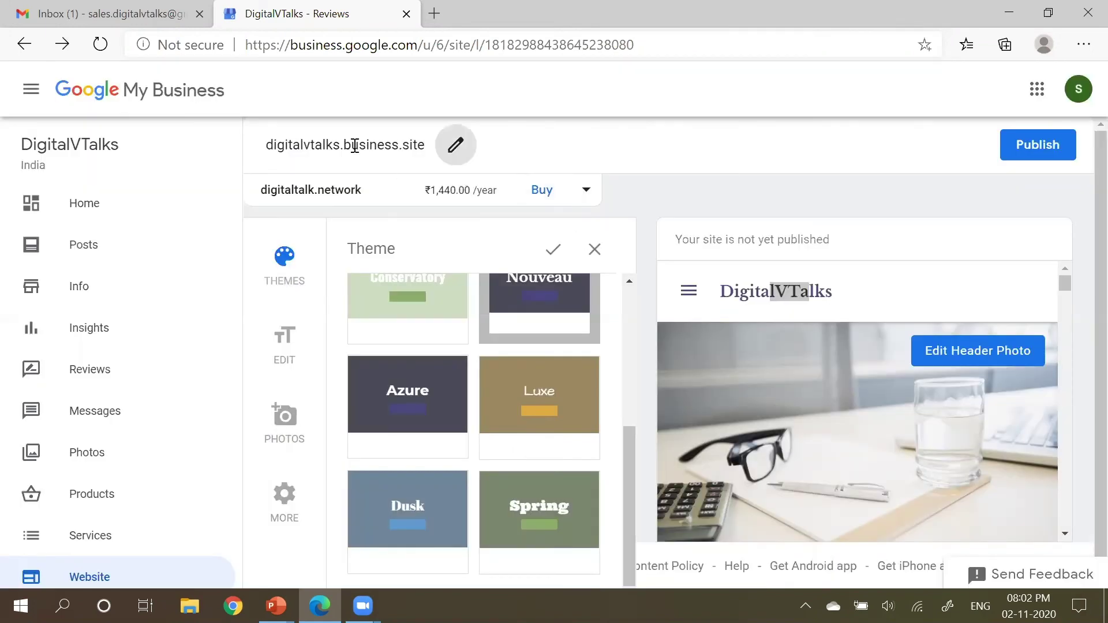
left_click_drag(424, 147, 272, 148)
left_click(265, 151)
double_click(272, 148)
left_click(267, 151)
double_click(268, 150)
left_click(314, 147)
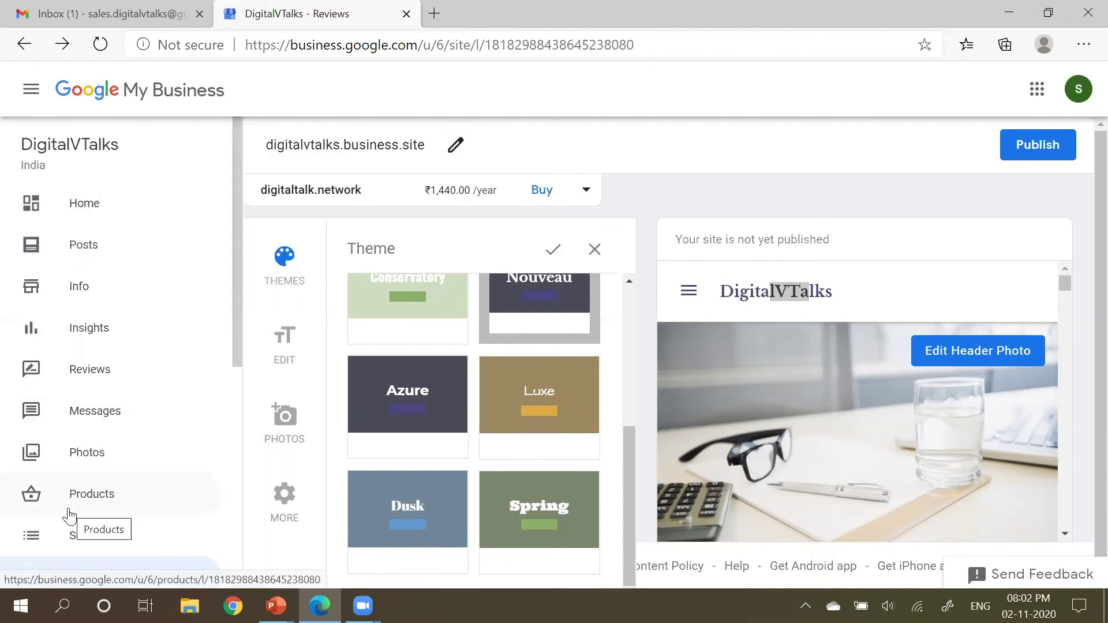
scroll(131, 485, "down", 1)
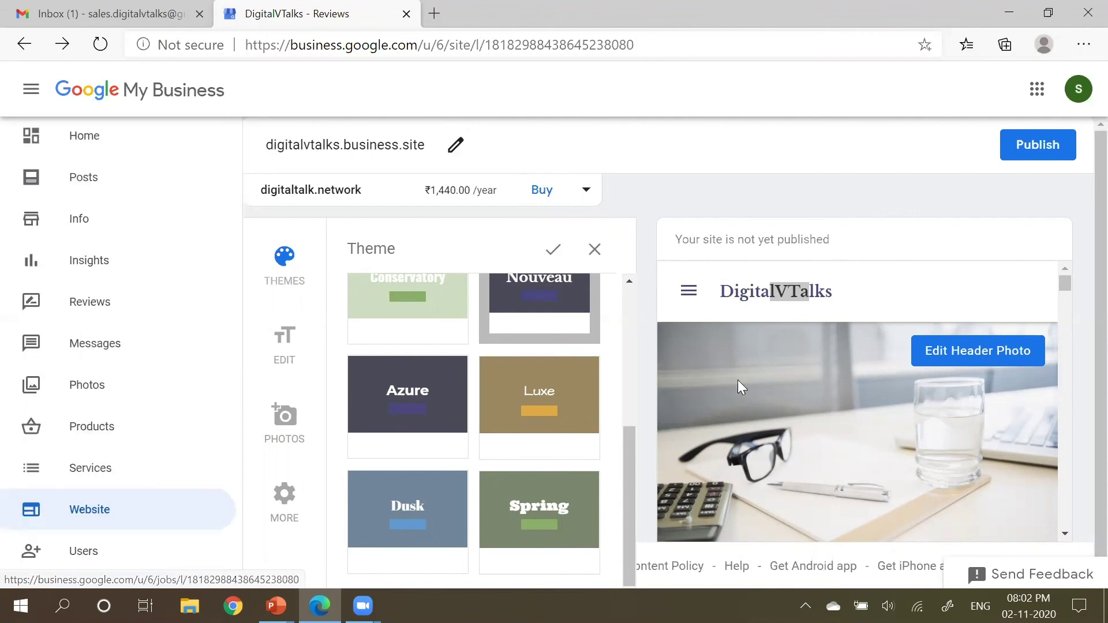
scroll(971, 474, "down", 5)
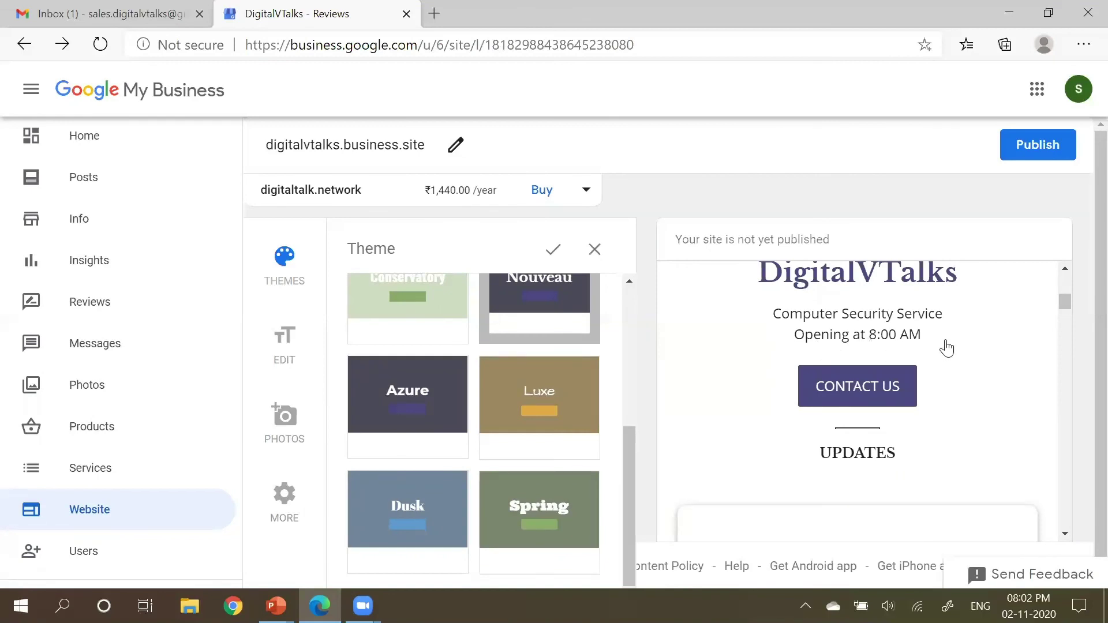
scroll(947, 348, "down", 6)
scroll(948, 346, "down", 6)
scroll(948, 348, "down", 6)
scroll(928, 514, "down", 6)
scroll(941, 500, "down", 8)
scroll(947, 499, "down", 5)
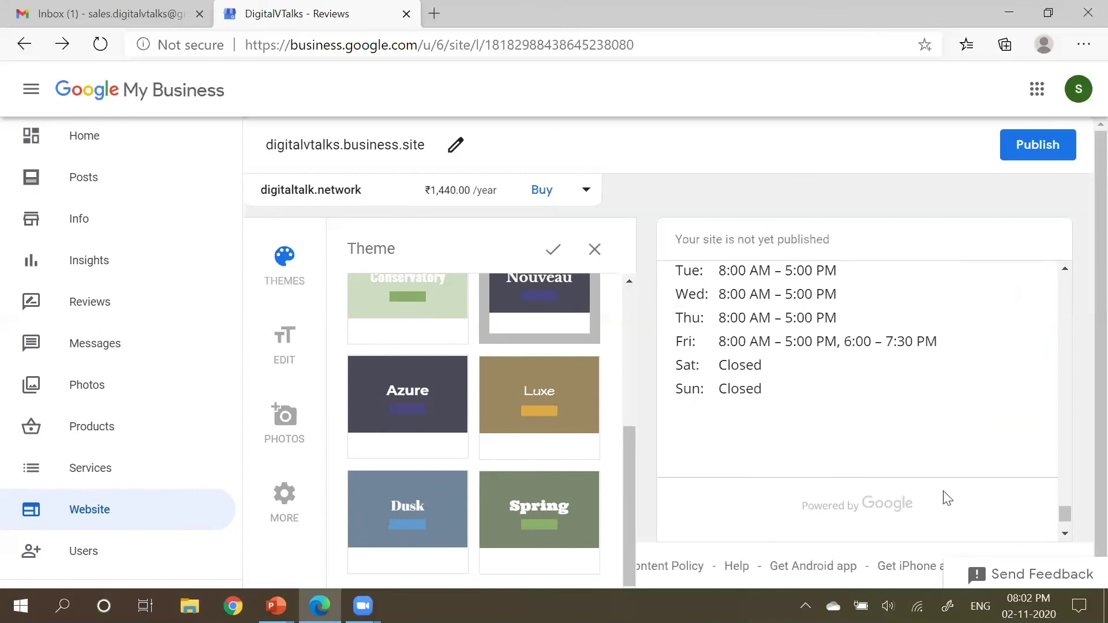
scroll(947, 499, "down", 2)
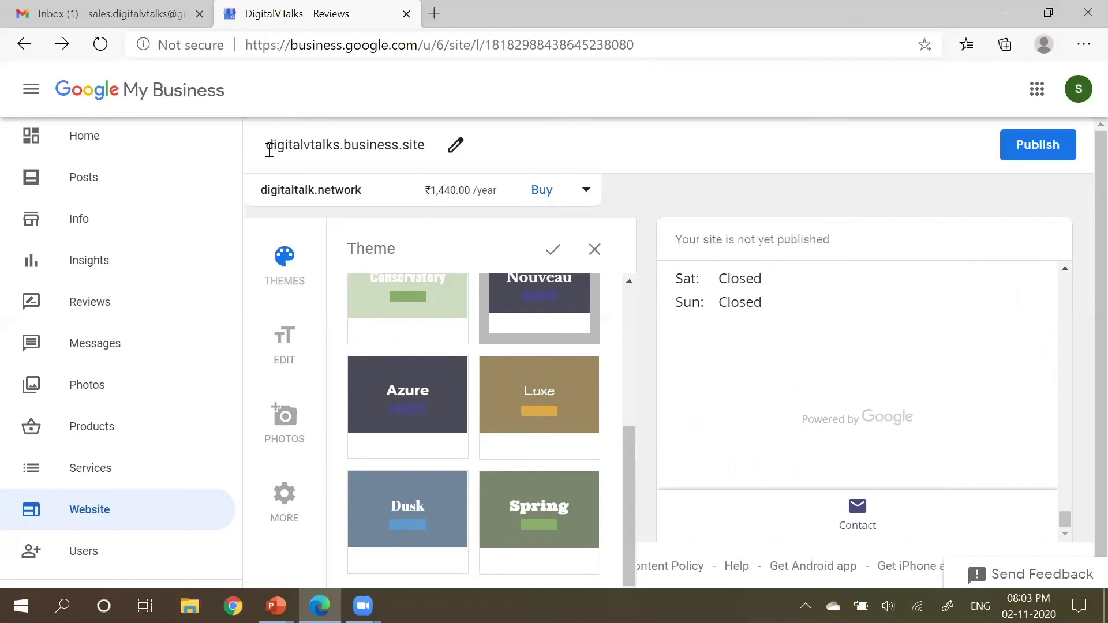
Step: Highlight the digitalvtalks.business.site address and expand suggested custom domains like digitalvtalks.net at ₹860.00/year
left_click_drag(265, 146, 425, 143)
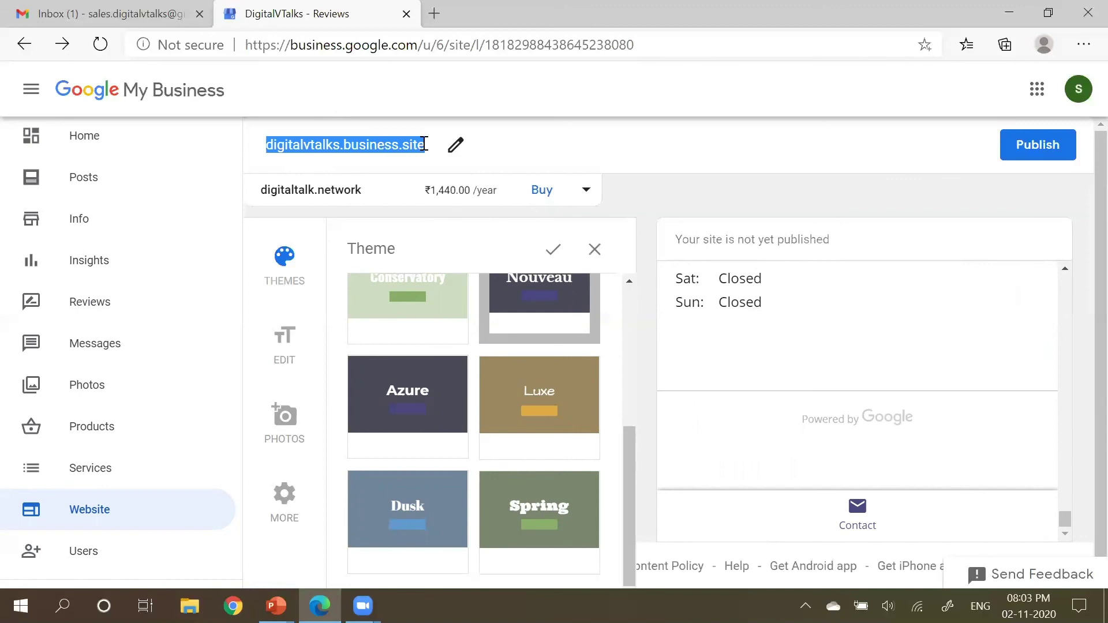
left_click(586, 194)
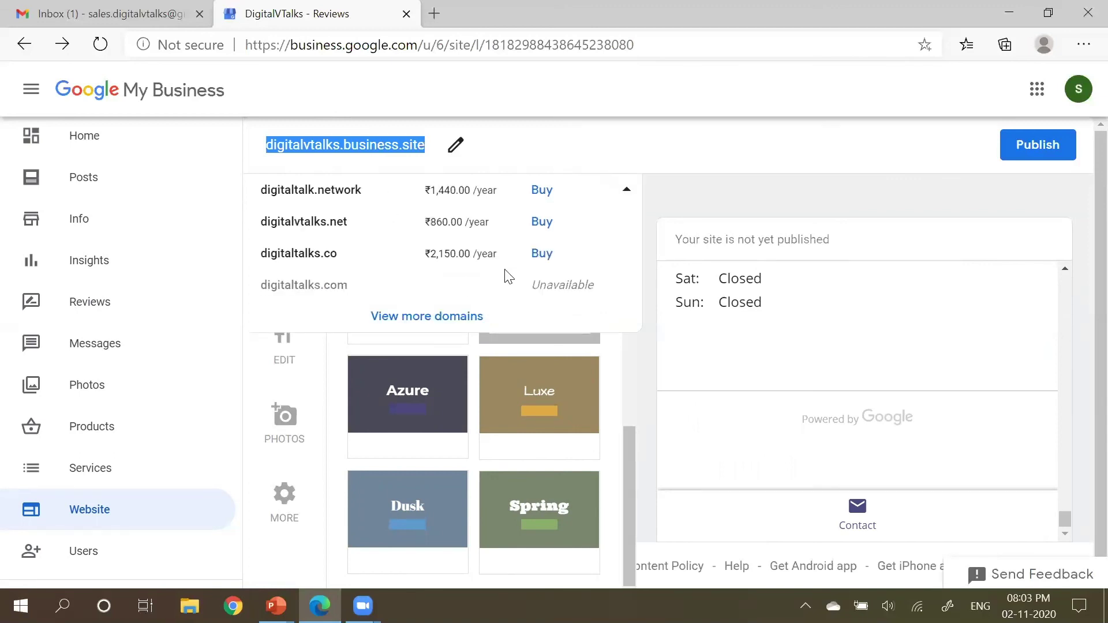
left_click(726, 193)
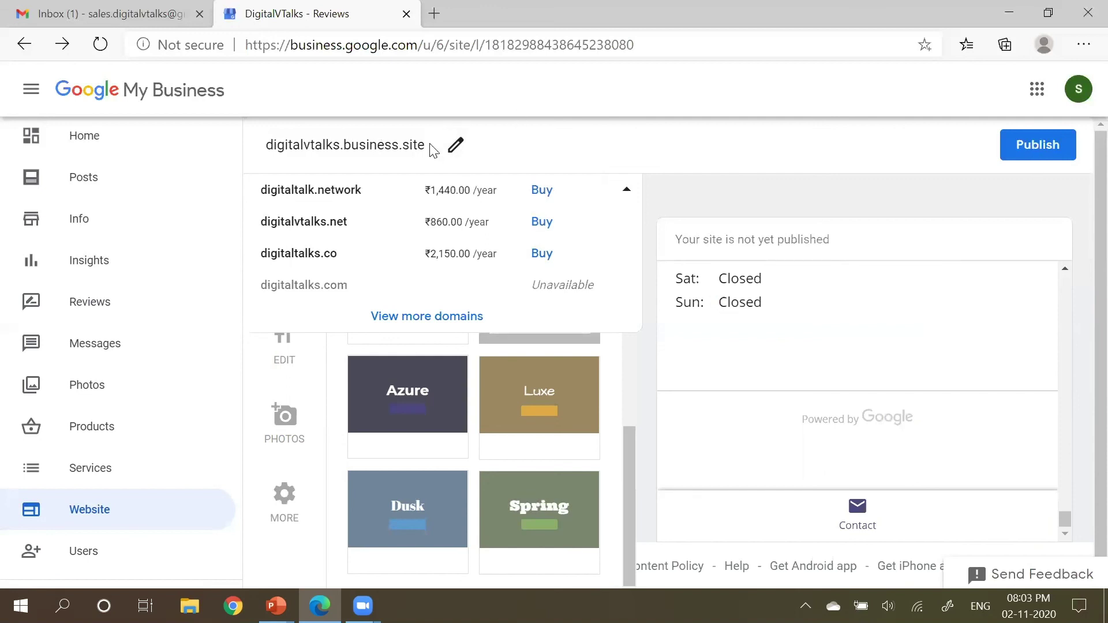
left_click_drag(427, 145, 267, 140)
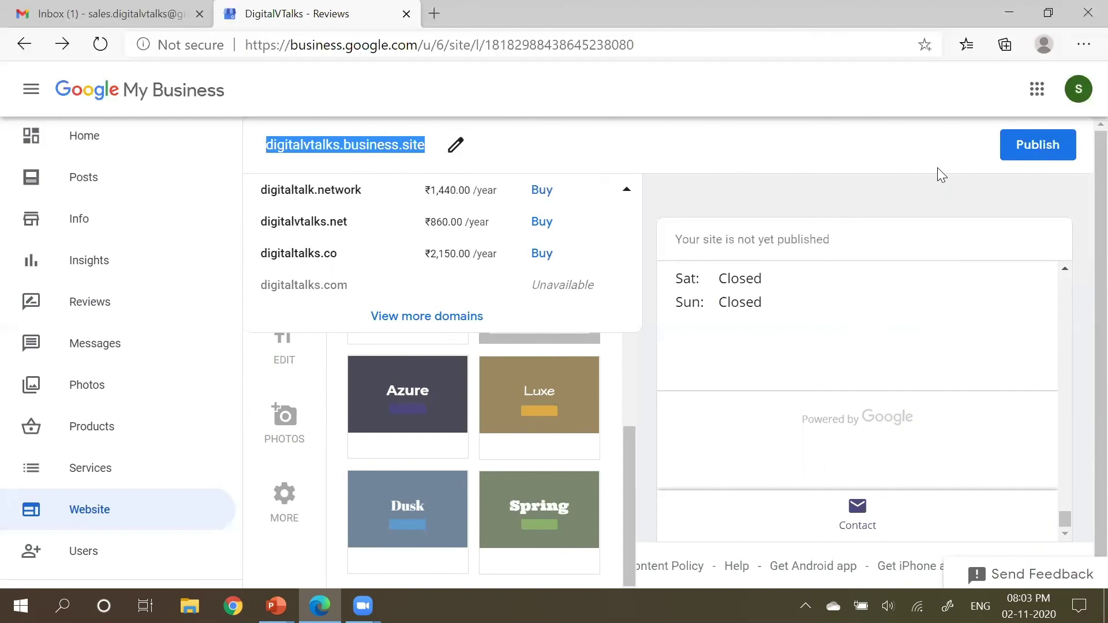
left_click(884, 194)
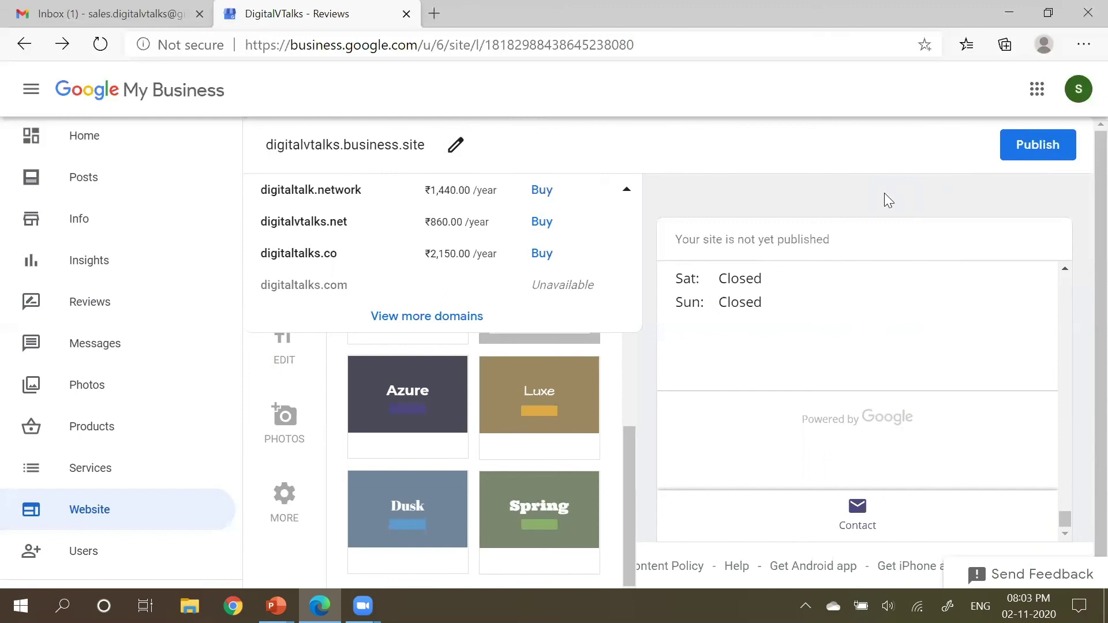
Step: Review the domain list, then switch to the 'Let us create Google Business Account' slide show
scroll(164, 330, "down", 5)
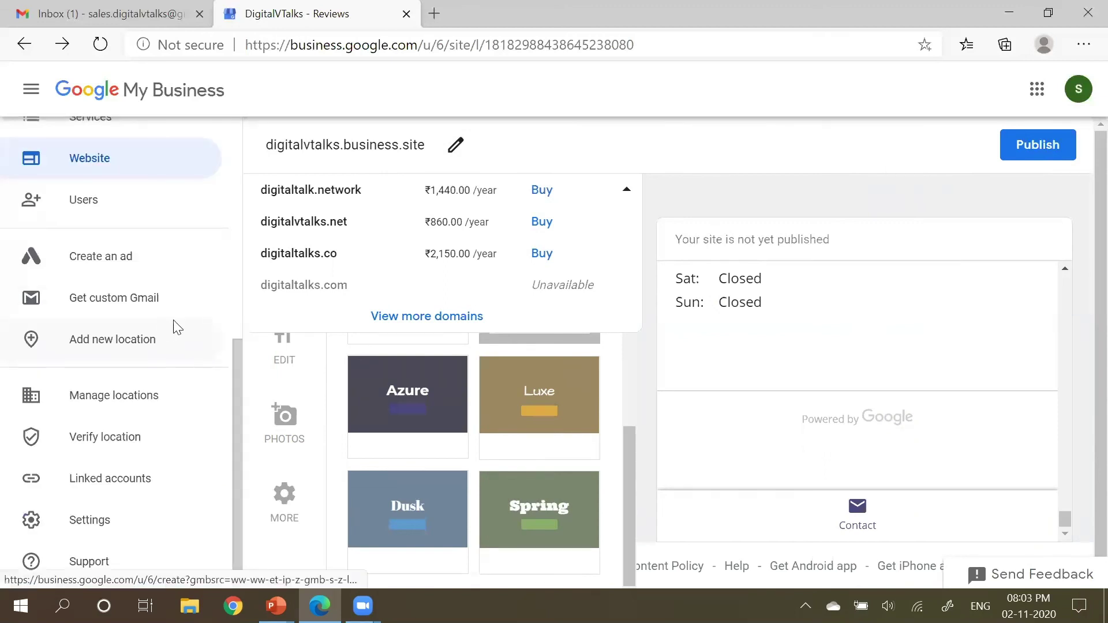
scroll(741, 255, "up", 4)
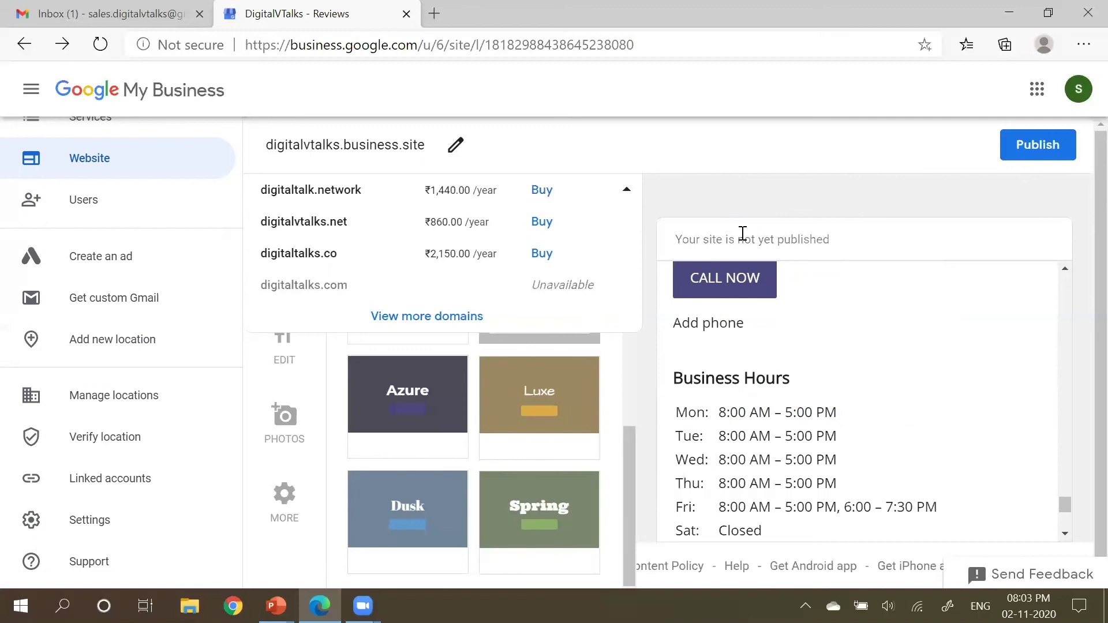
key("alt+Tab")
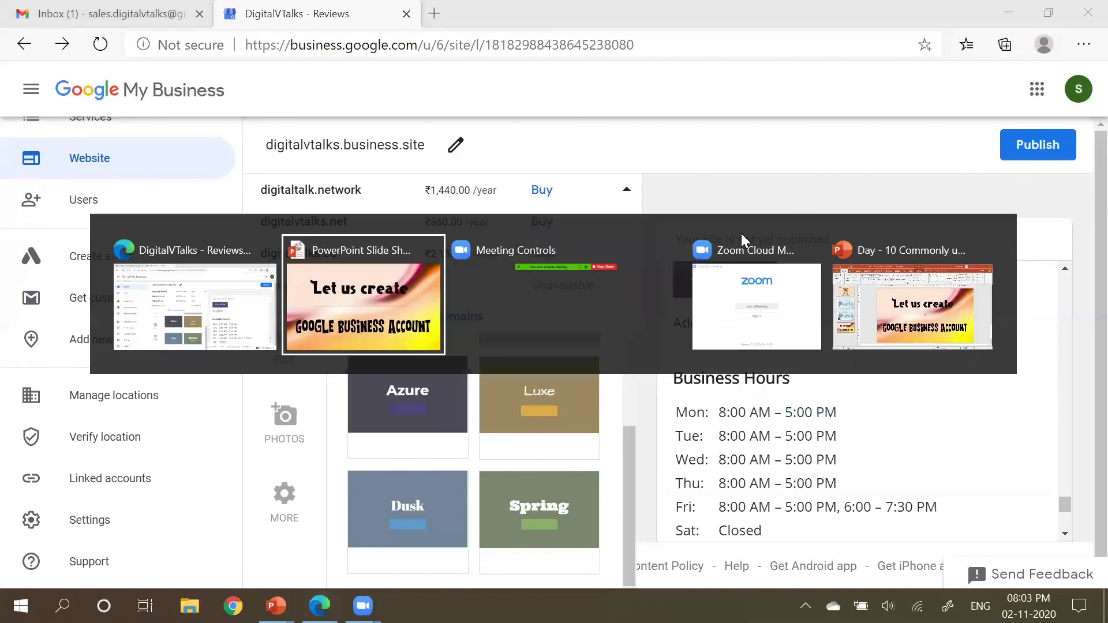